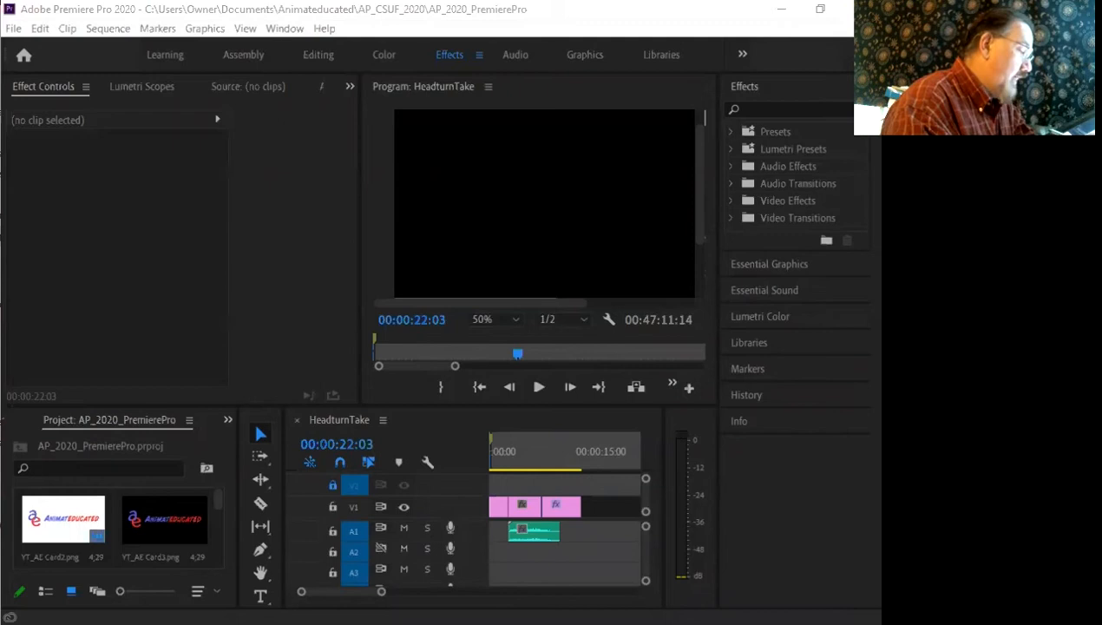
# Enlarge the Program Monitor and the HeadturnTake timeline by widening their panels.
pyautogui.click(357, 450)
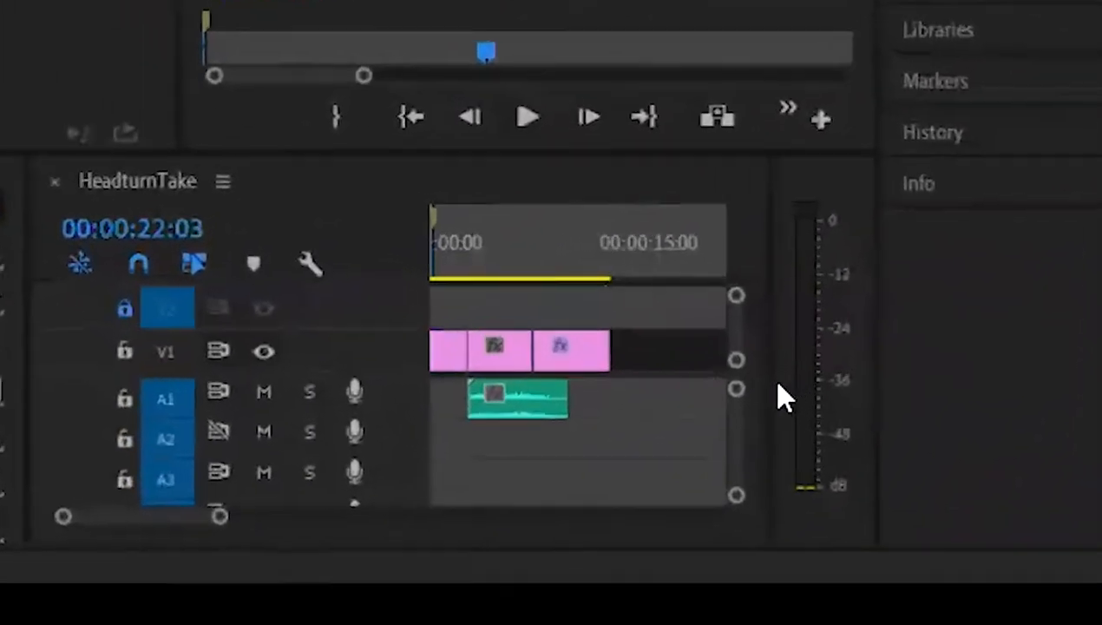
pyautogui.moveTo(781, 373); pyautogui.dragTo(837, 381)
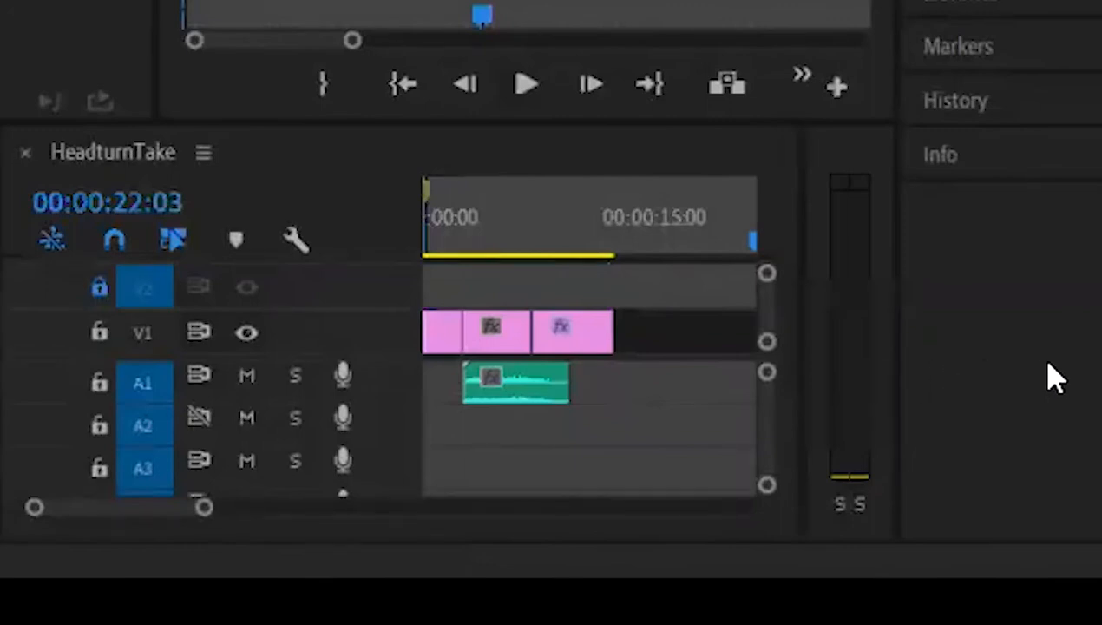
pyautogui.moveTo(895, 252); pyautogui.dragTo(1101, 238)
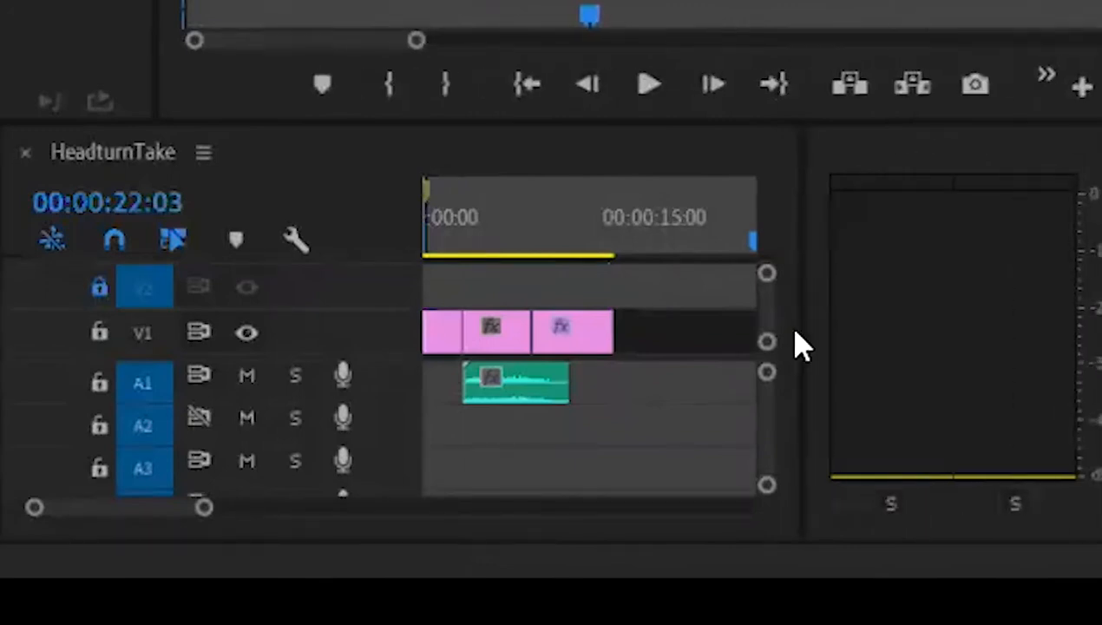
pyautogui.moveTo(801, 335); pyautogui.dragTo(1019, 339)
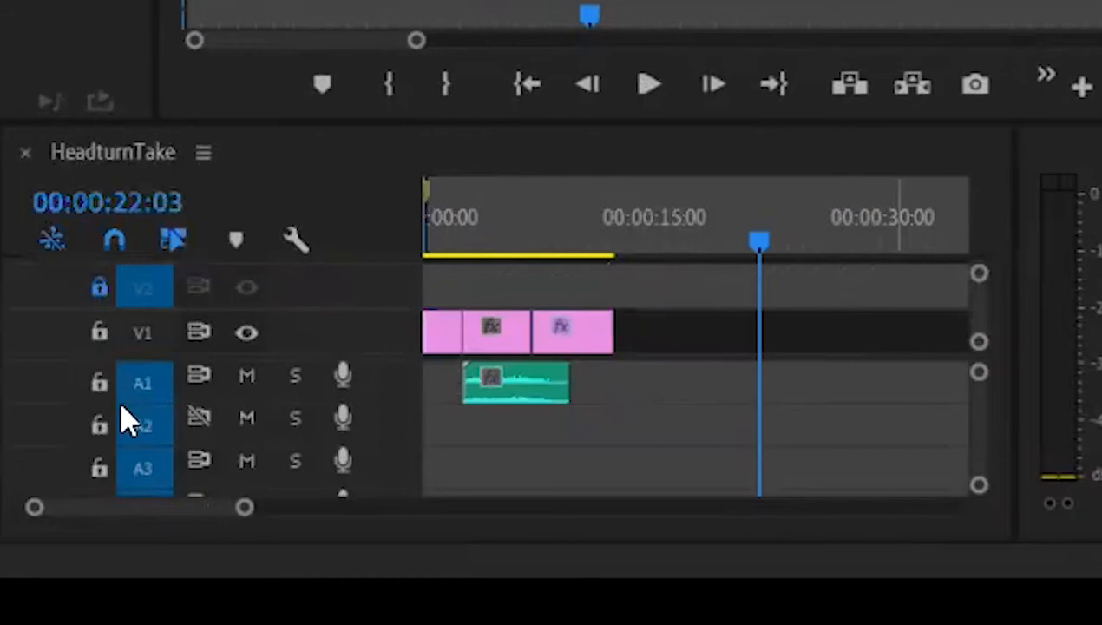
# Turn off track targeting for audio tracks A1, A2 and A3 and video track V2.
pyautogui.click(149, 390)
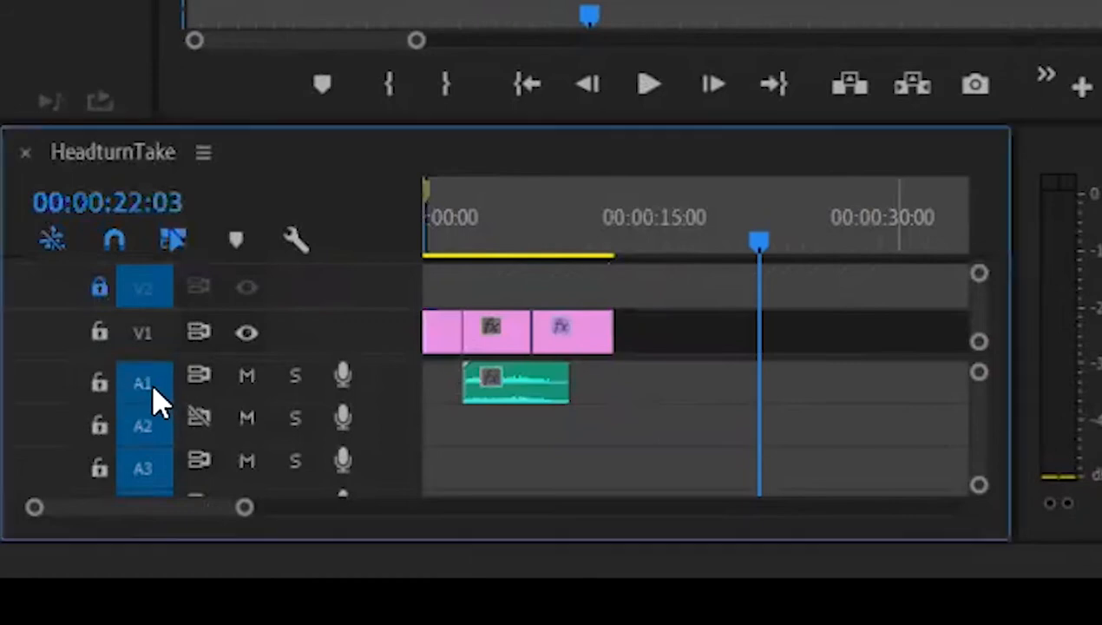
pyautogui.click(152, 432)
pyautogui.click(150, 472)
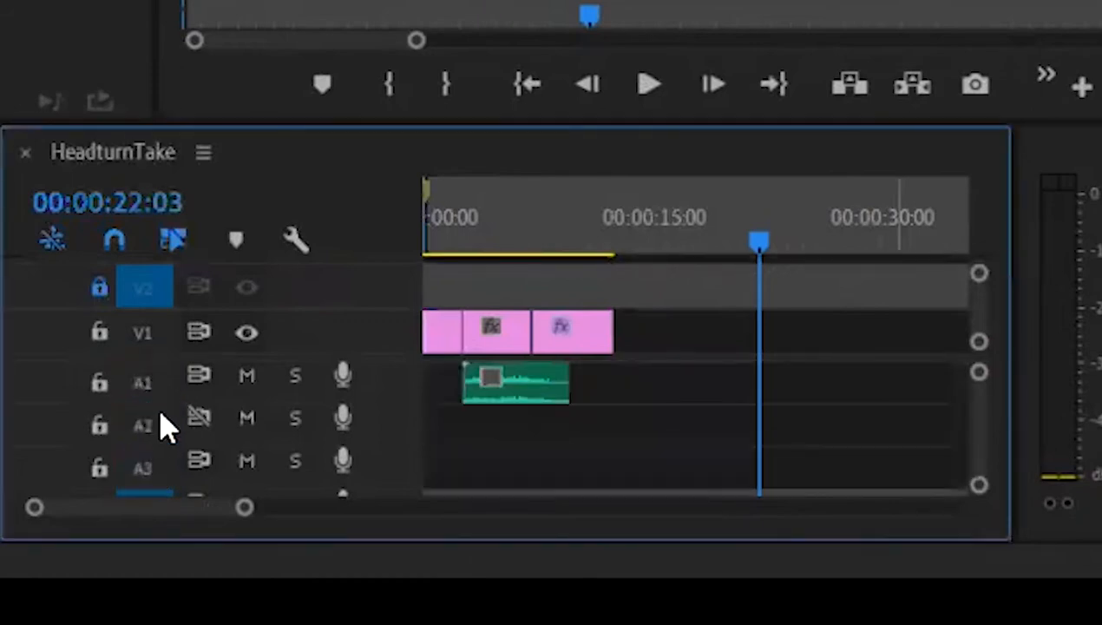
pyautogui.click(149, 299)
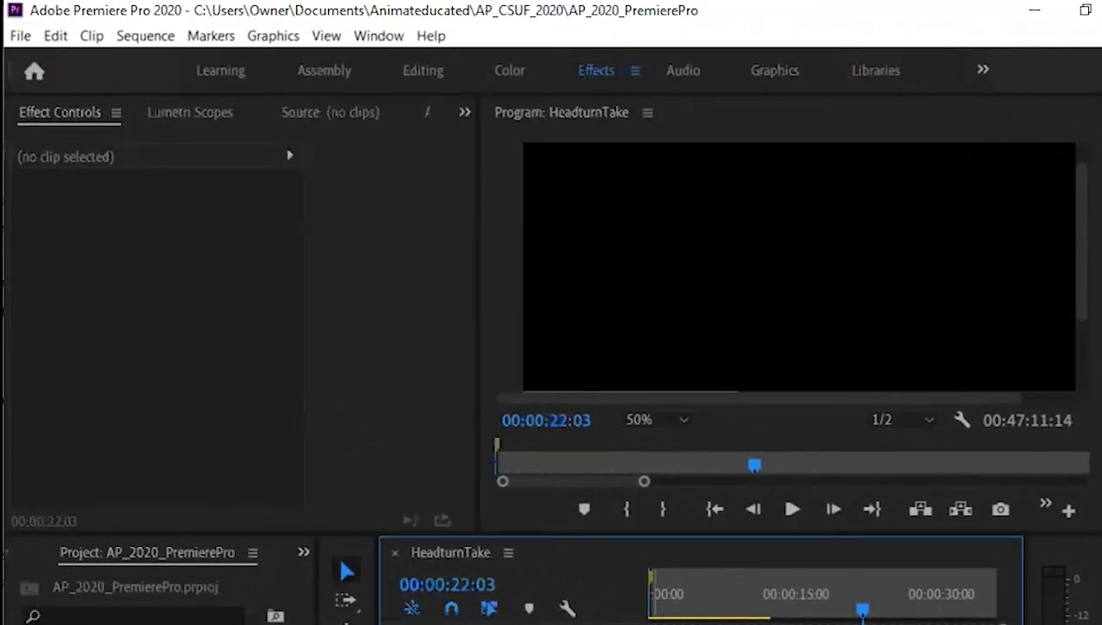
# Import the part 1 and part 2 videos of Red Hot Riding Hood from the HappyMagicHour folder into the project.
pyautogui.click(21, 37)
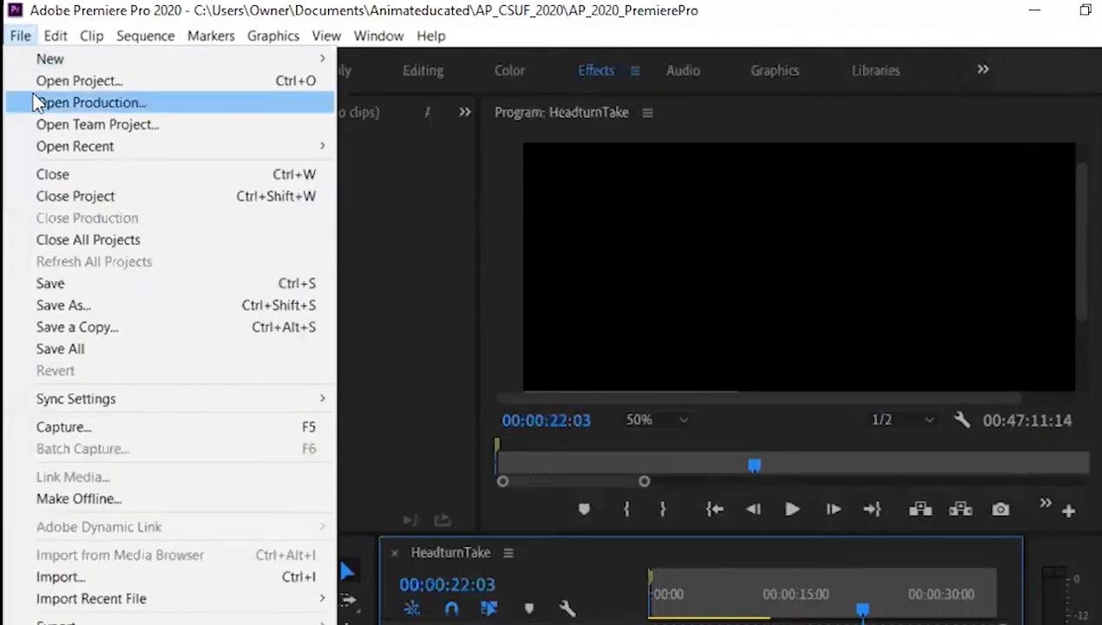
pyautogui.click(299, 580)
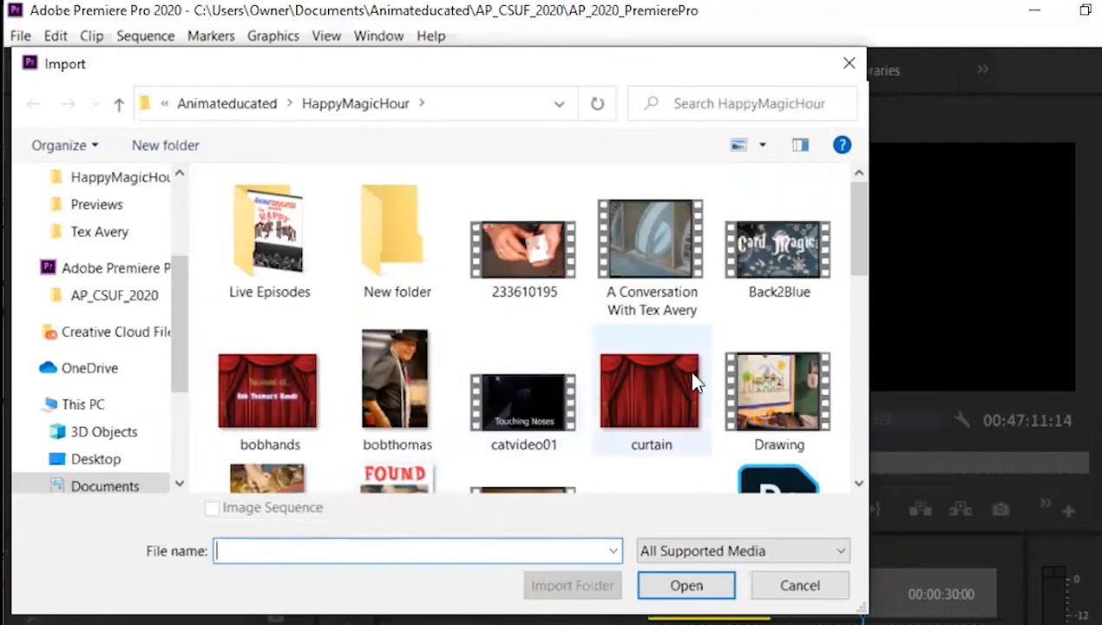
pyautogui.scroll(-3, 845, 270)
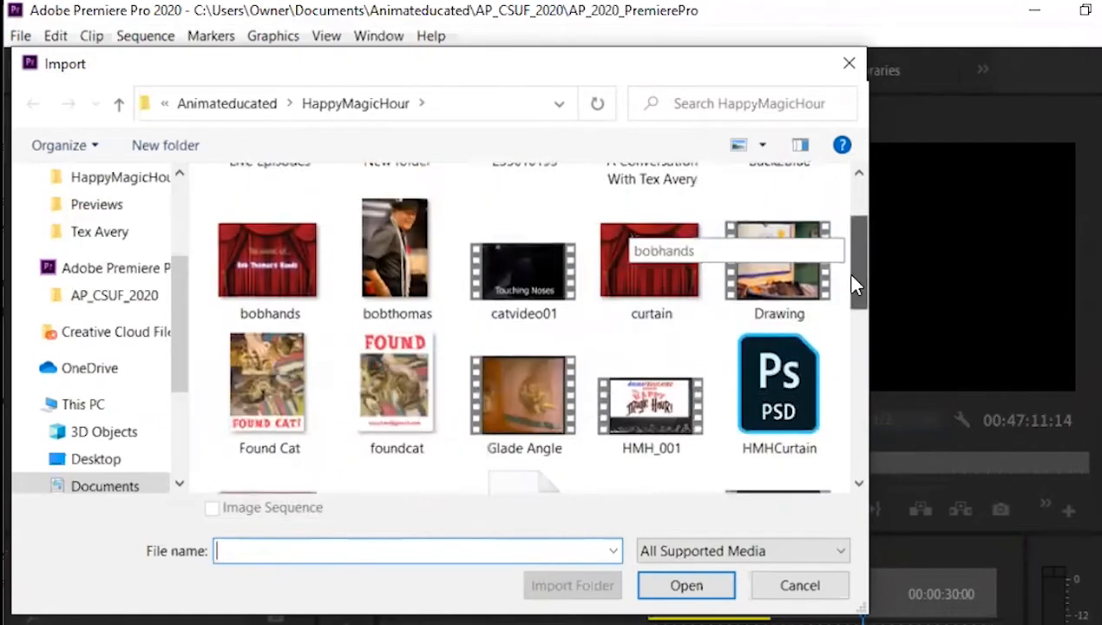
pyautogui.scroll(-3, 842, 325)
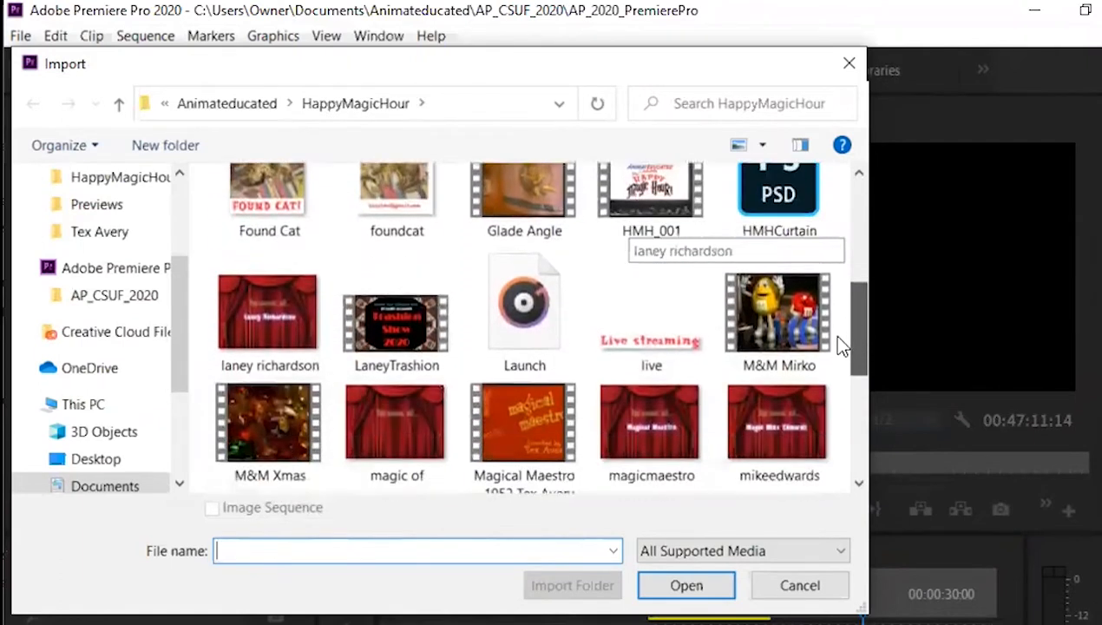
pyautogui.scroll(-5, 829, 369)
pyautogui.scroll(-3, 824, 418)
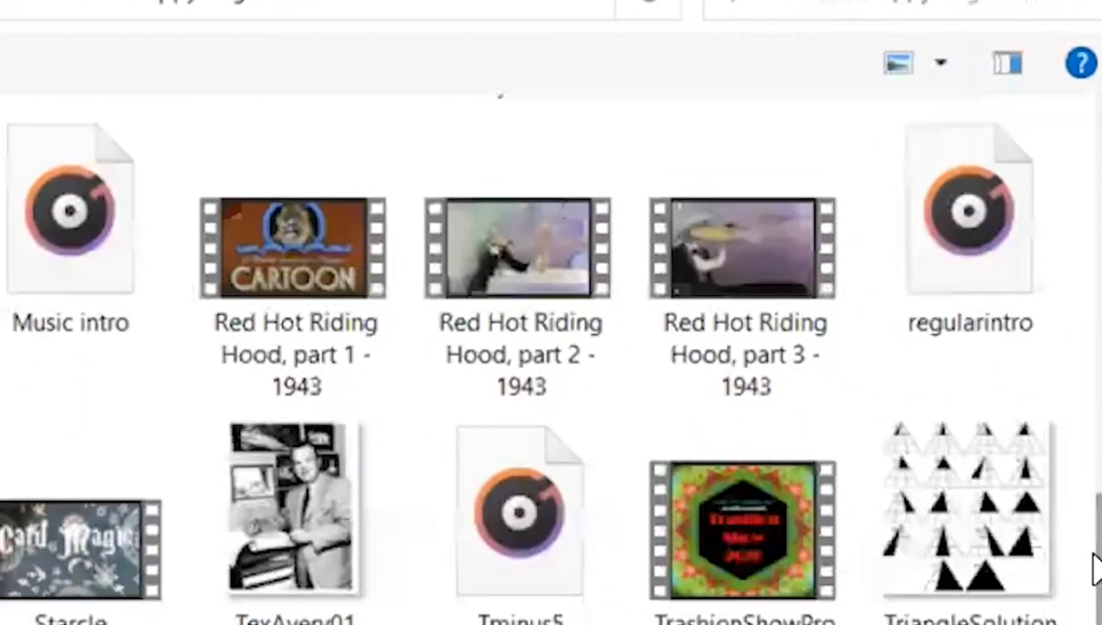
pyautogui.scroll(3, 1096, 571)
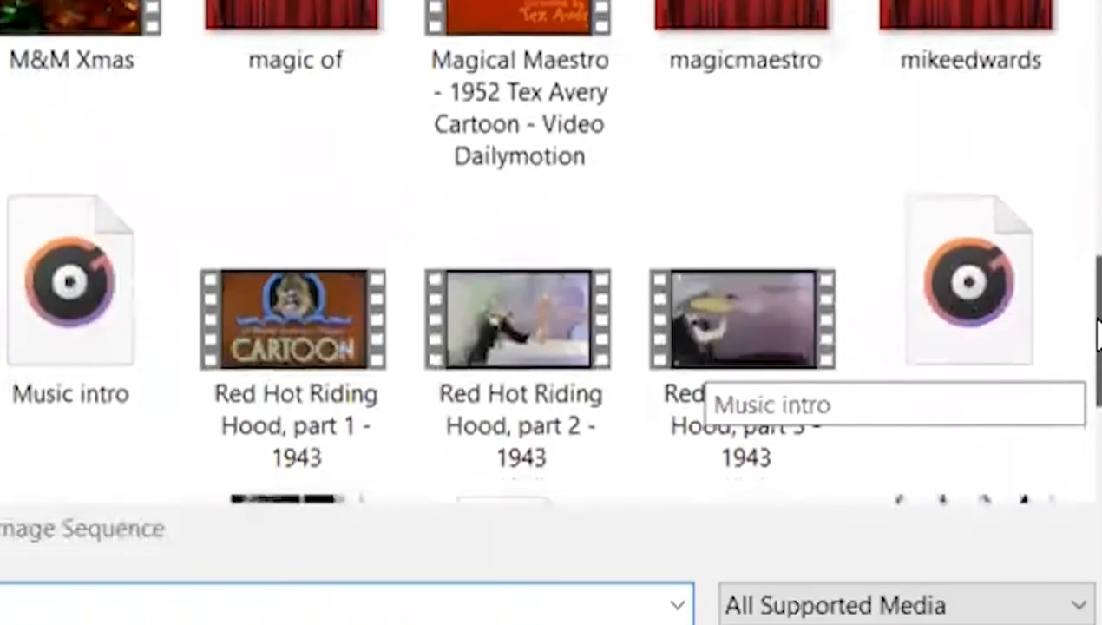
pyautogui.moveTo(1099, 335); pyautogui.dragTo(1099, 307)
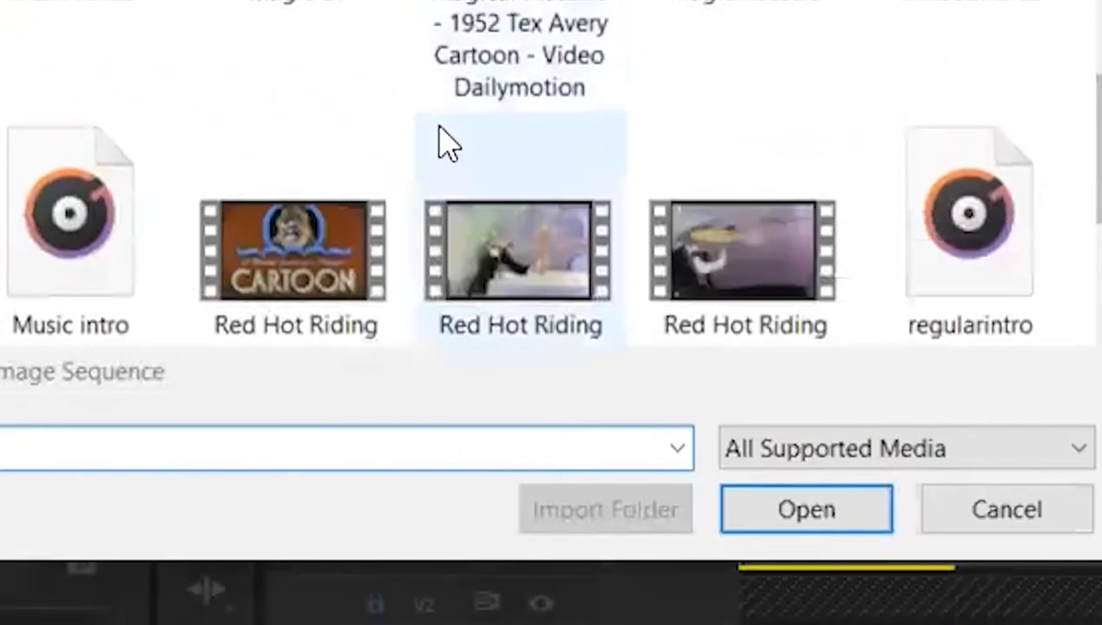
pyautogui.click(248, 279)
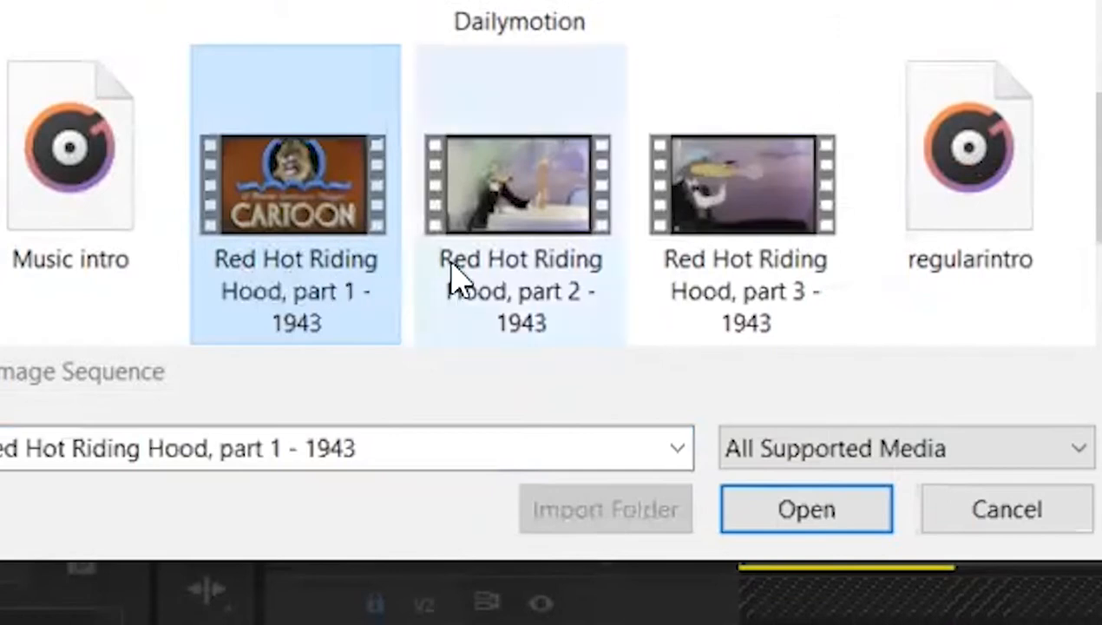
pyautogui.keyDown('ctrl'); pyautogui.click(466, 231); pyautogui.keyUp('ctrl')
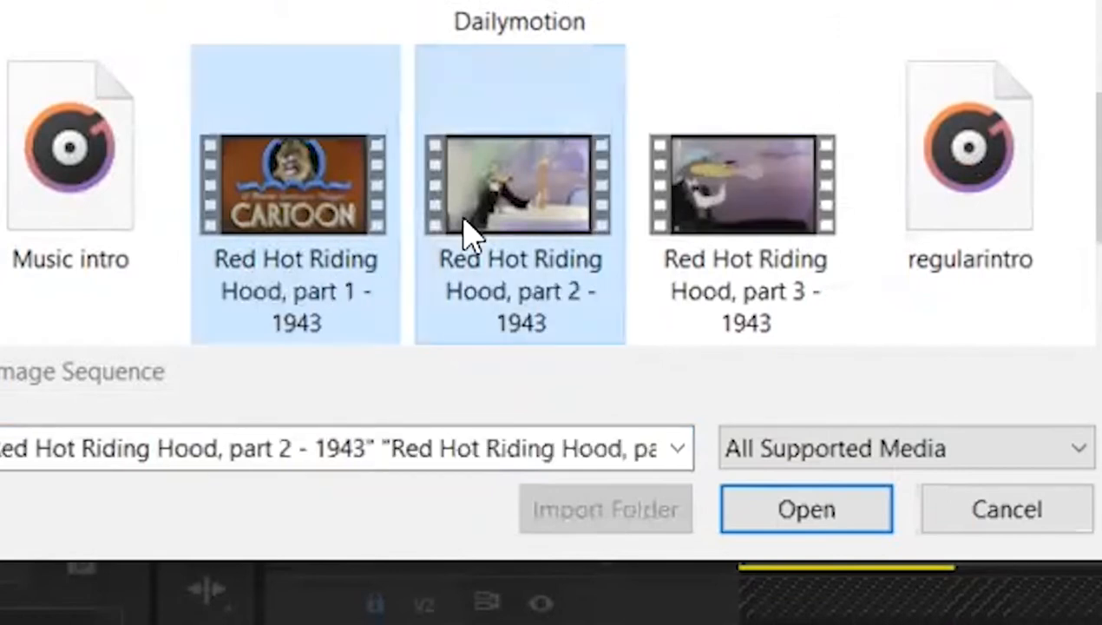
pyautogui.press('Return')
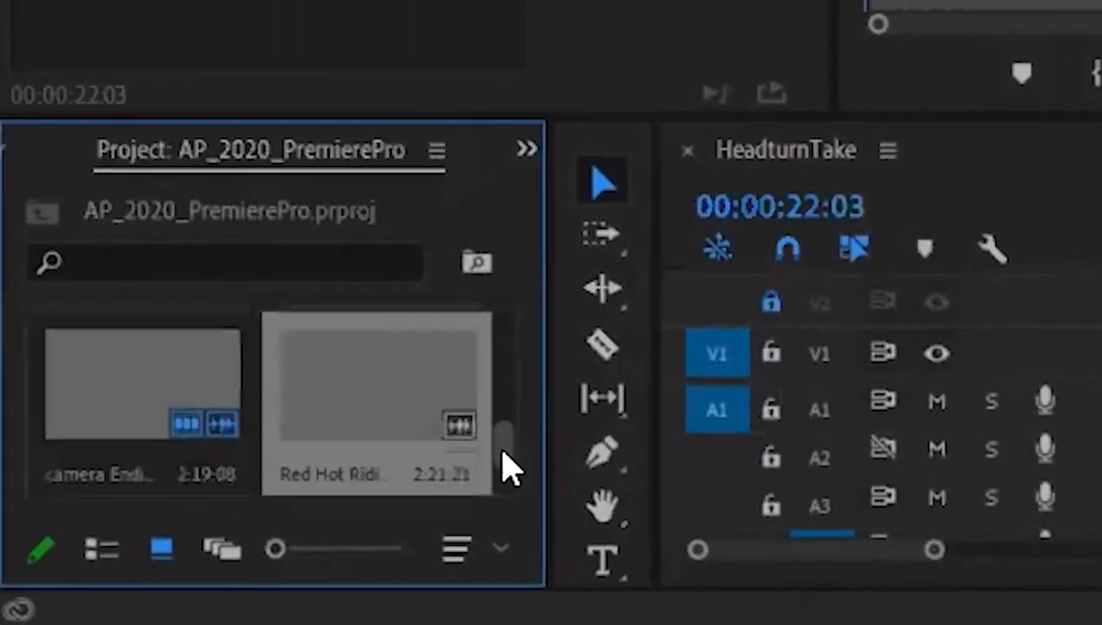
pyautogui.moveTo(434, 521); pyautogui.dragTo(419, 545)
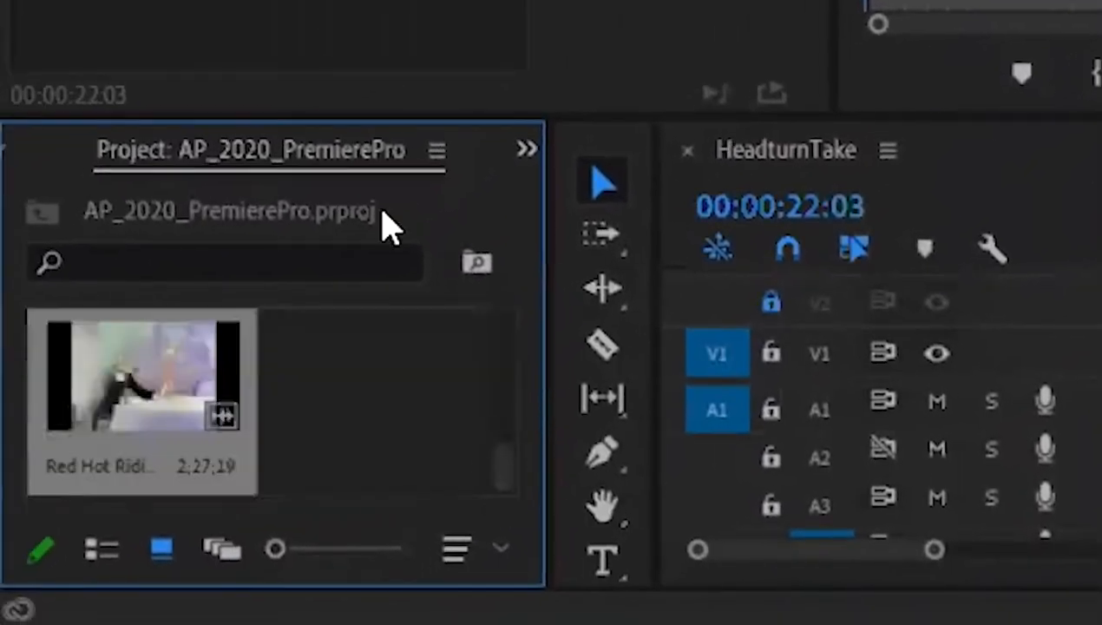
# Import the video Red Hot Riding Hood, part 3 - 1943 from the HappyMagicHour folder into the project.
pyautogui.hotkey('alt', 'f')
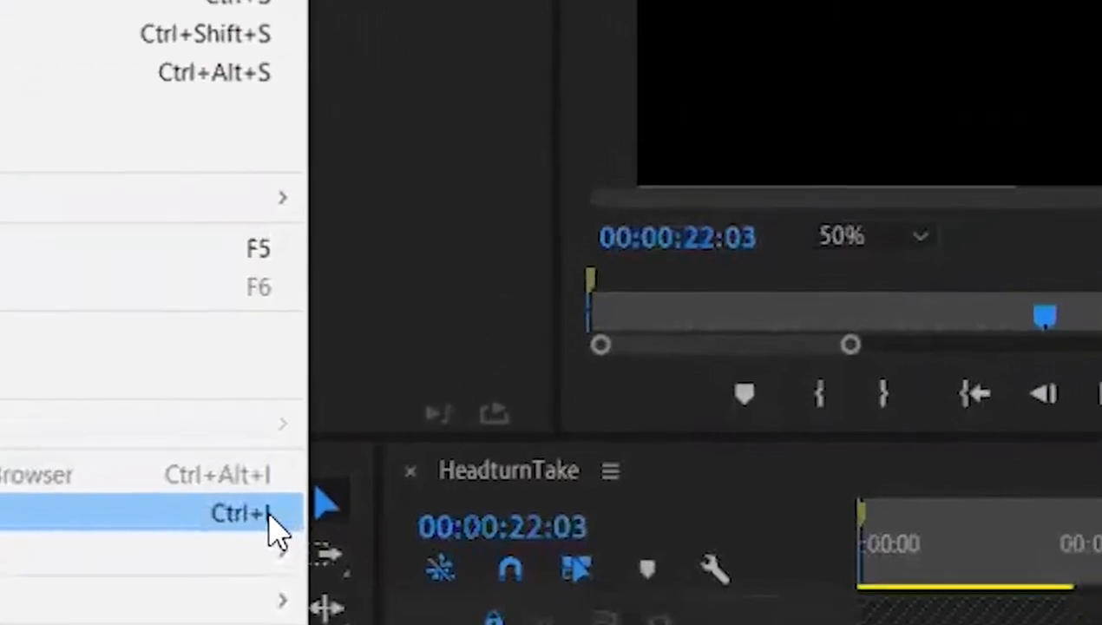
pyautogui.click(451, 321)
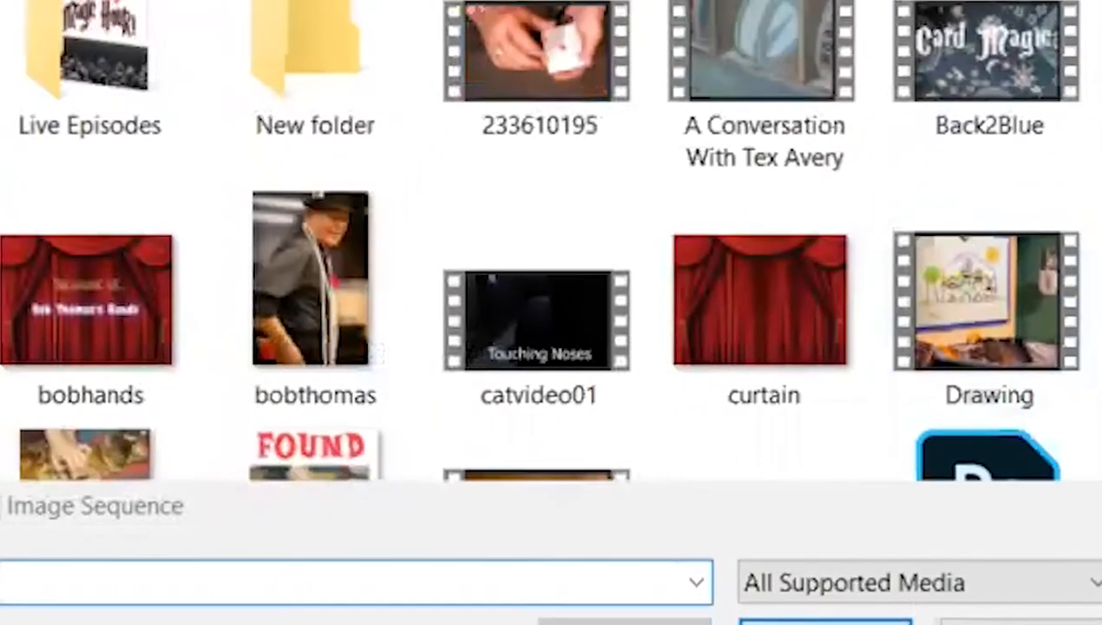
pyautogui.scroll(-10, 738, 26)
pyautogui.scroll(-8, 1092, 390)
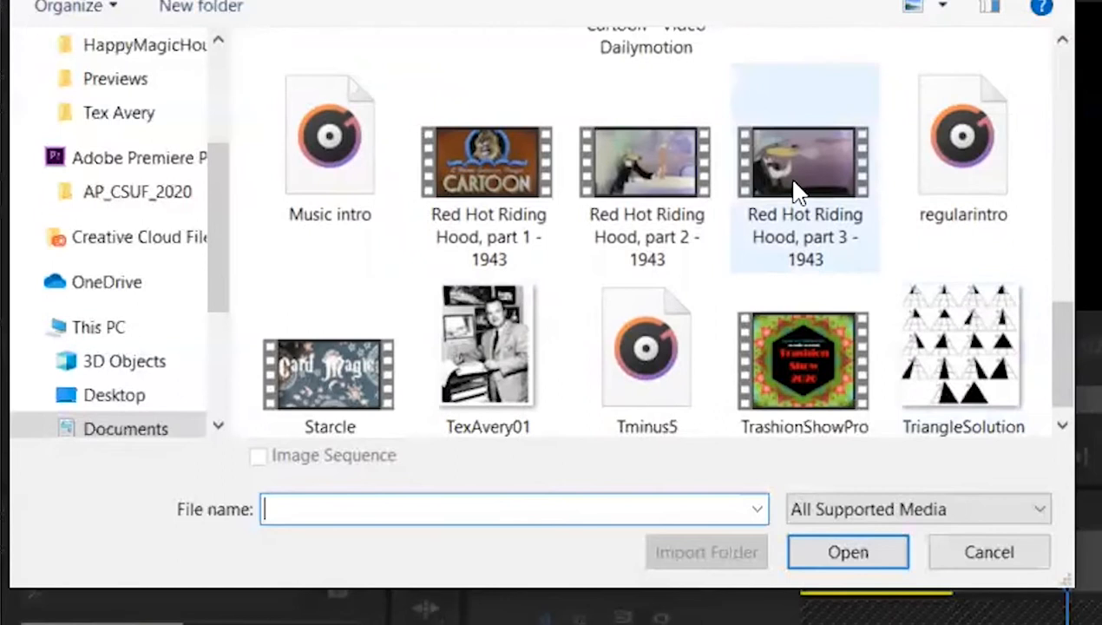
pyautogui.click(797, 189)
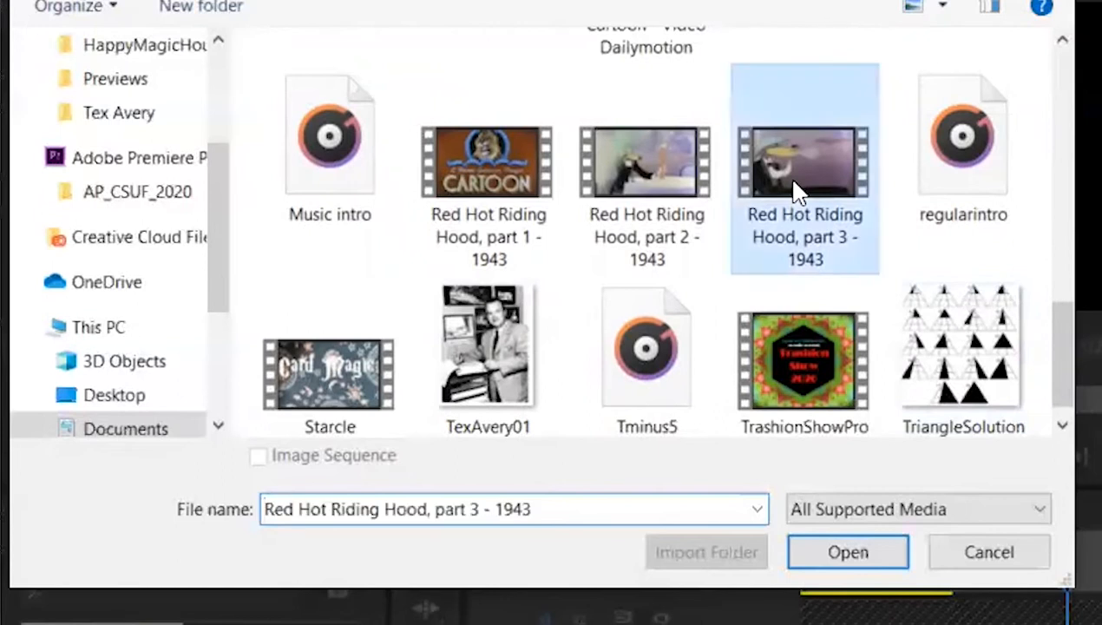
pyautogui.click(844, 557)
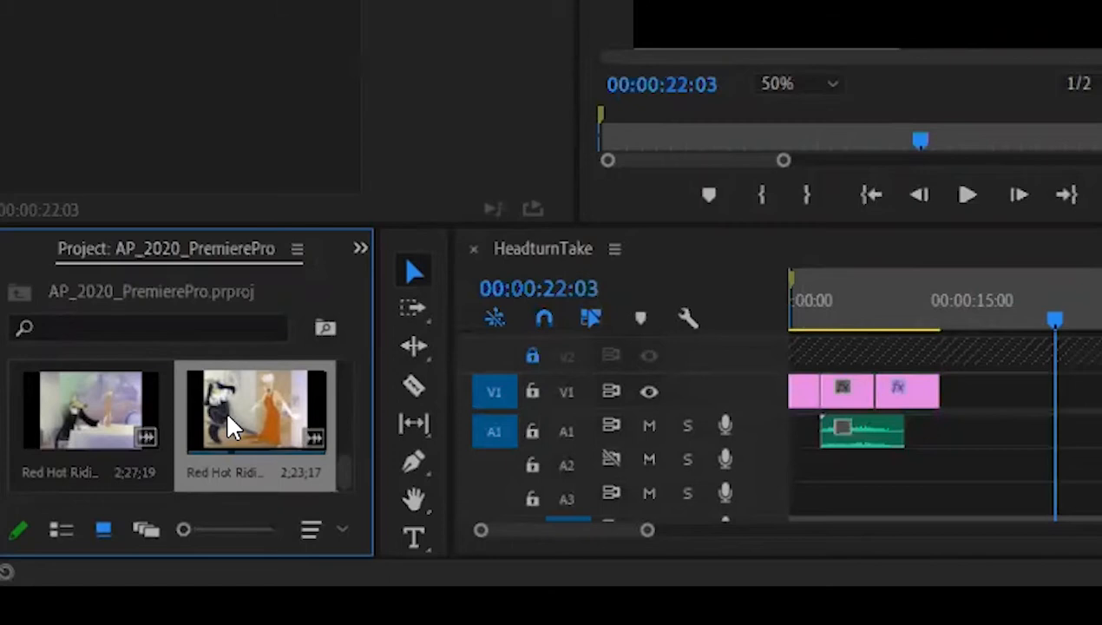
# Place the Red Hot Riding Hood part 1 clip on V1 and A1, leaving a small gap after the pink clips.
pyautogui.scroll(-1, 233, 410)
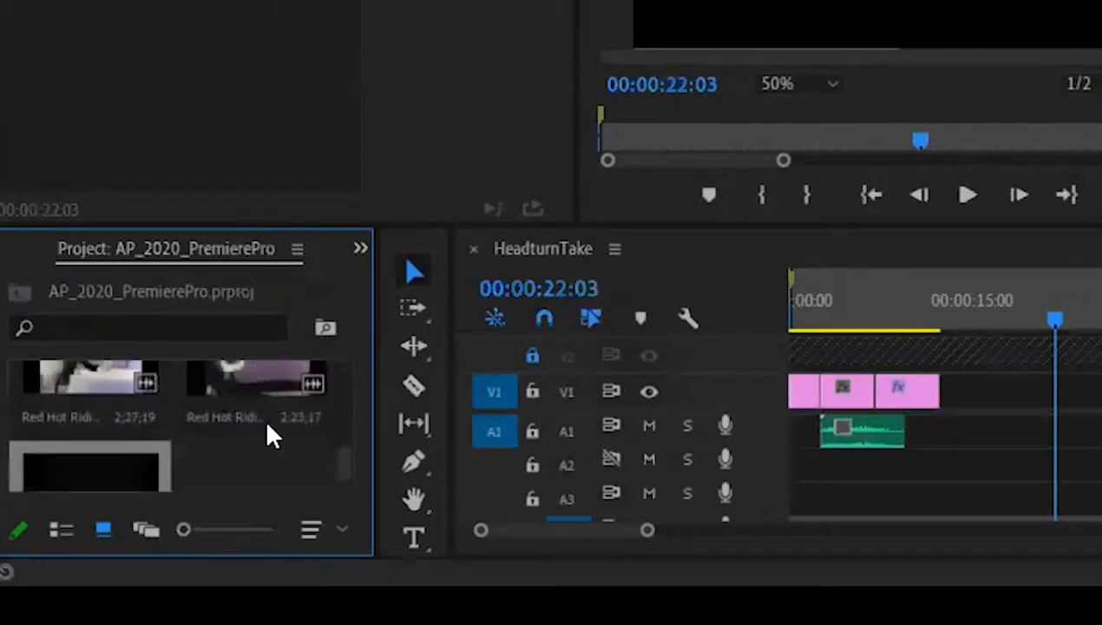
pyautogui.scroll(-1, 336, 448)
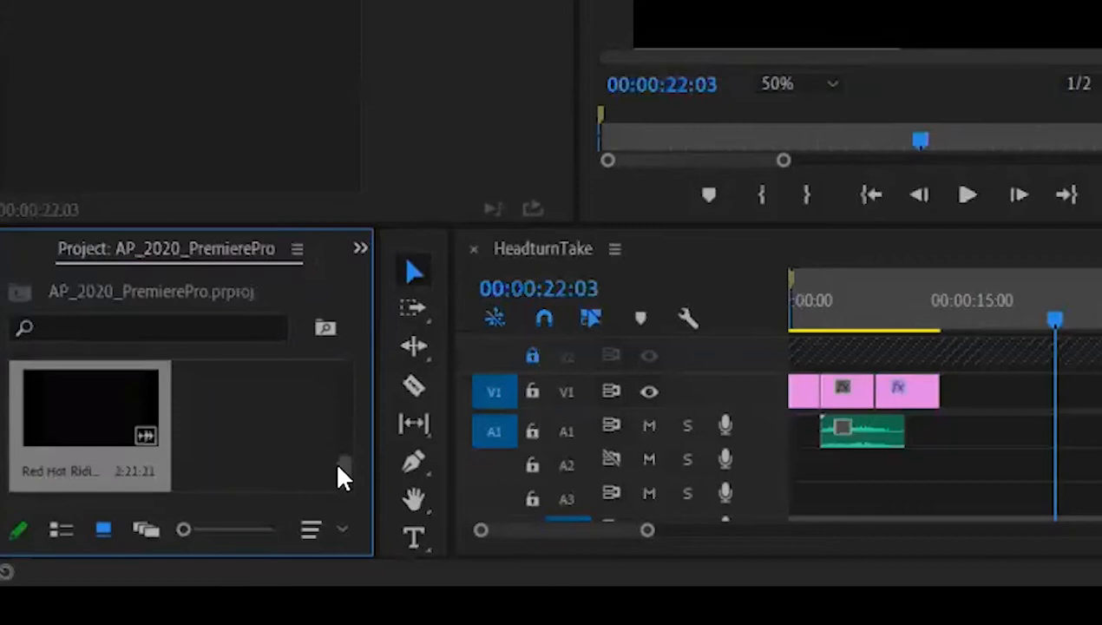
pyautogui.click(213, 432)
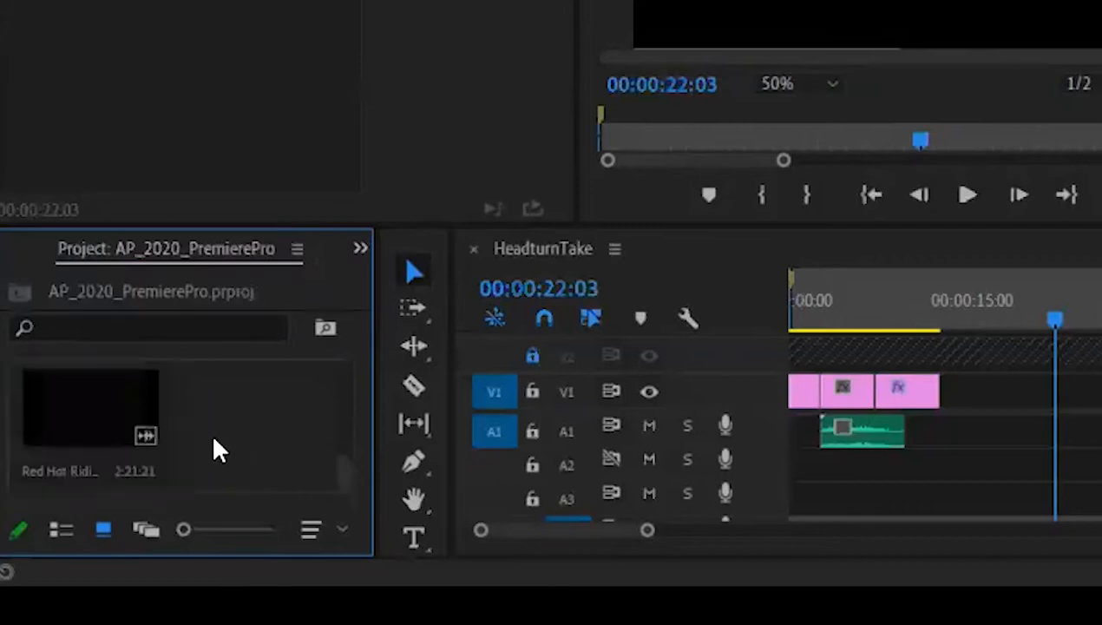
pyautogui.click(97, 404)
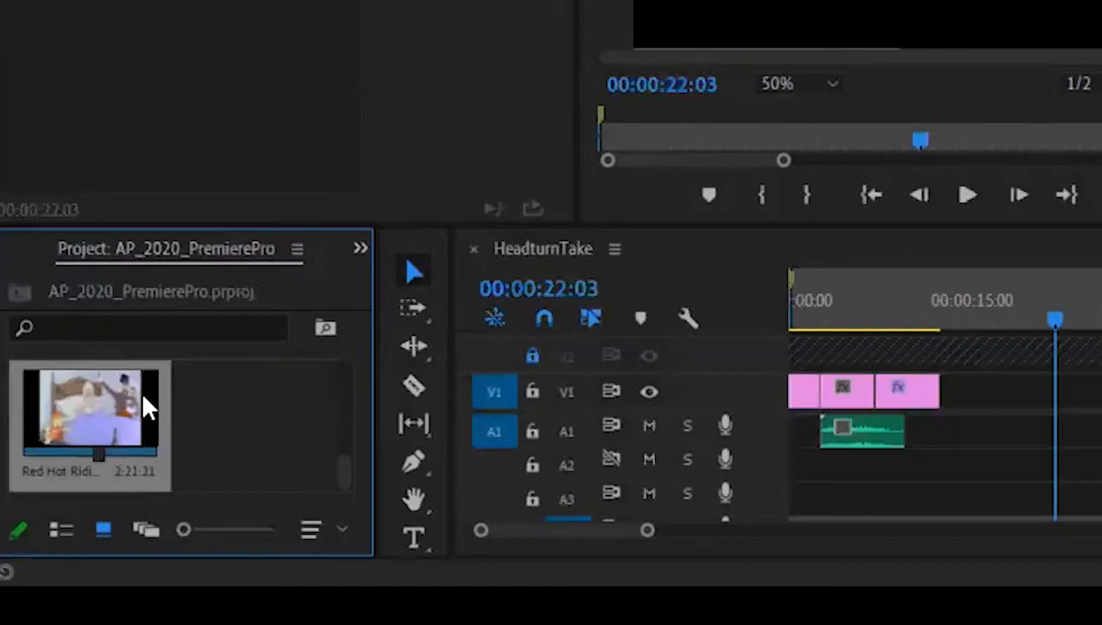
pyautogui.moveTo(141, 389); pyautogui.dragTo(961, 387)
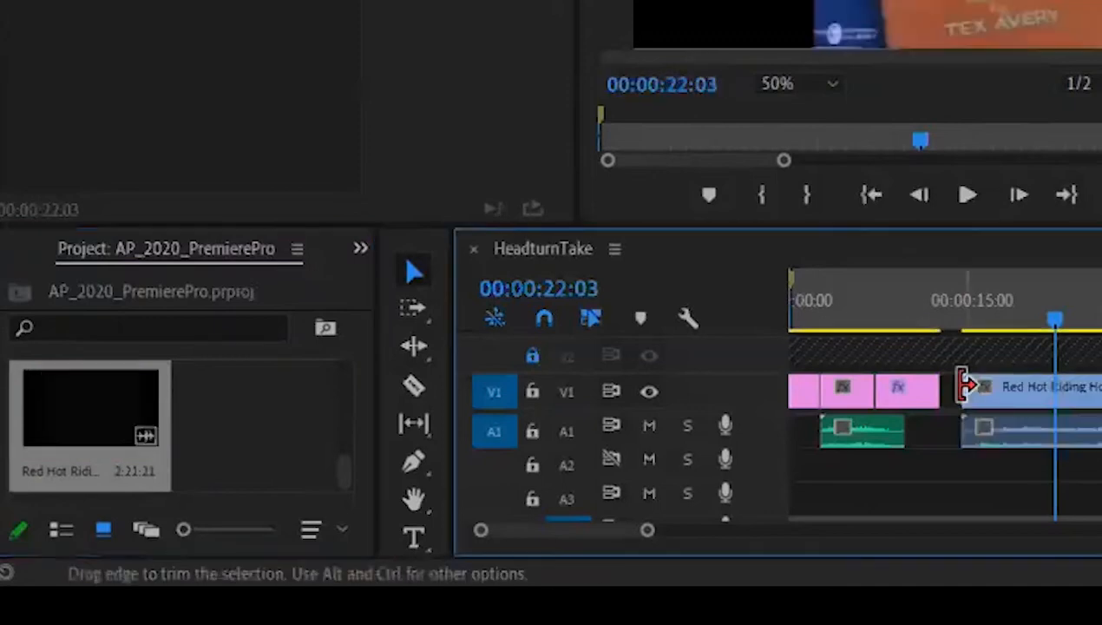
# Scrub and play the opening title of the Red Hot Riding Hood part 1 clip in the timeline.
pyautogui.moveTo(1000, 301); pyautogui.dragTo(976, 310)
pyautogui.moveTo(642, 435)
pyautogui.mouseDown()
pyautogui.moveTo(686, 433)
pyautogui.moveTo(629, 436)
pyautogui.moveTo(666, 437)
pyautogui.moveTo(654, 437)
pyautogui.mouseUp()
pyautogui.press('space')
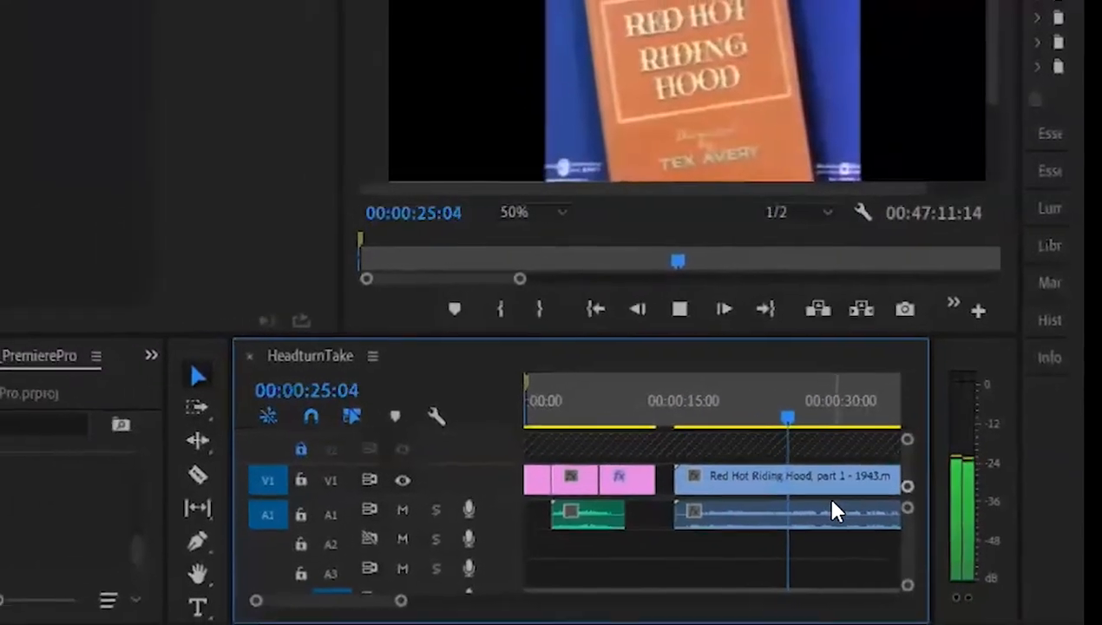
pyautogui.click(803, 401)
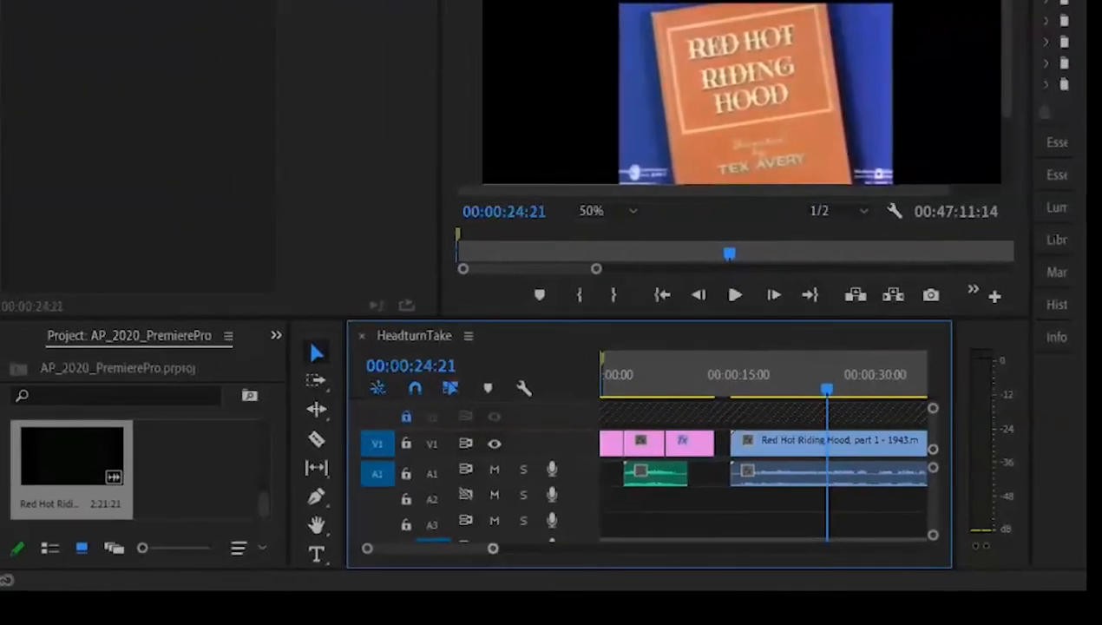
# Move the playhead to the end of part 1 and place the part 2 clip after it on V1 and A1, leaving a gap.
pyautogui.moveTo(493, 548); pyautogui.dragTo(604, 549)
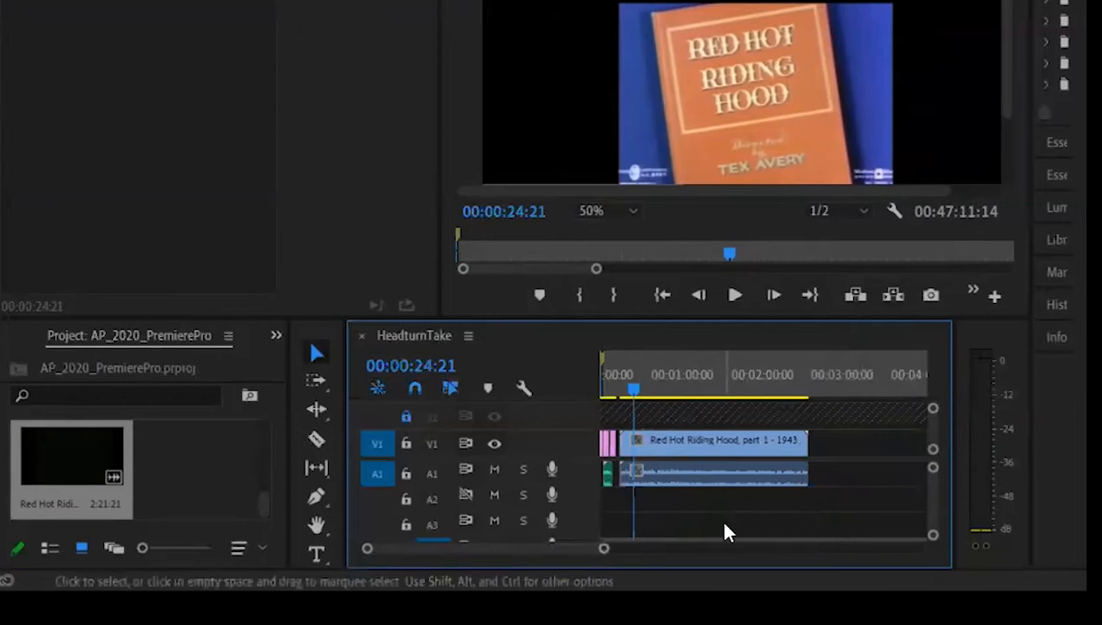
pyautogui.click(806, 384)
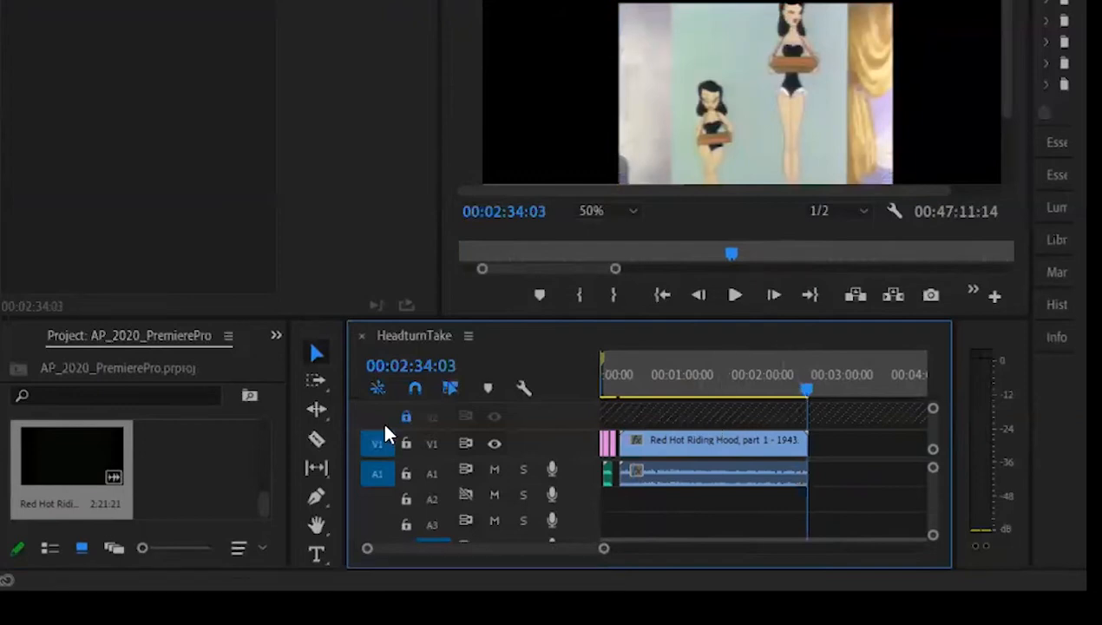
pyautogui.moveTo(265, 507); pyautogui.dragTo(265, 497)
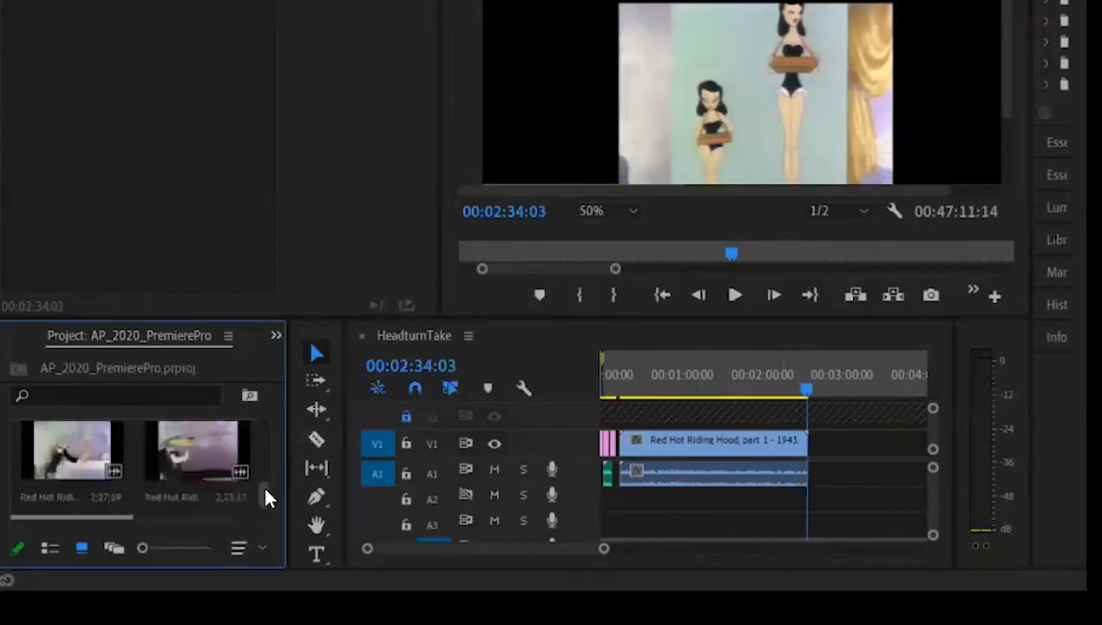
pyautogui.click(84, 446)
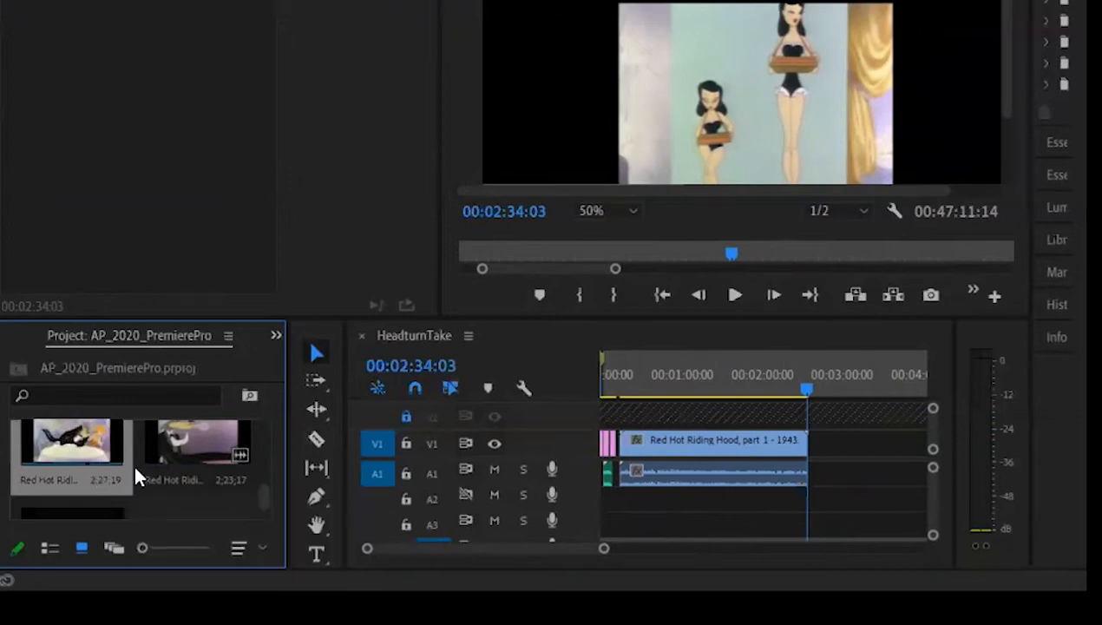
pyautogui.moveTo(133, 461); pyautogui.dragTo(837, 445)
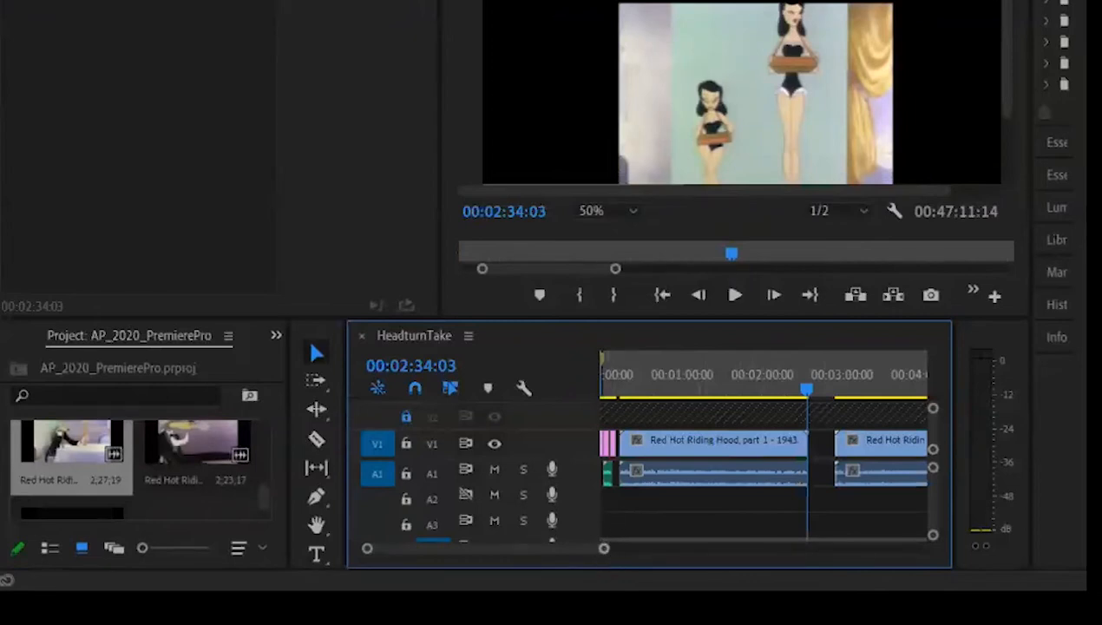
# Move the playhead back to 00:00:04:24, over the pink title clips at the start of the sequence.
pyautogui.moveTo(604, 548); pyautogui.dragTo(679, 548)
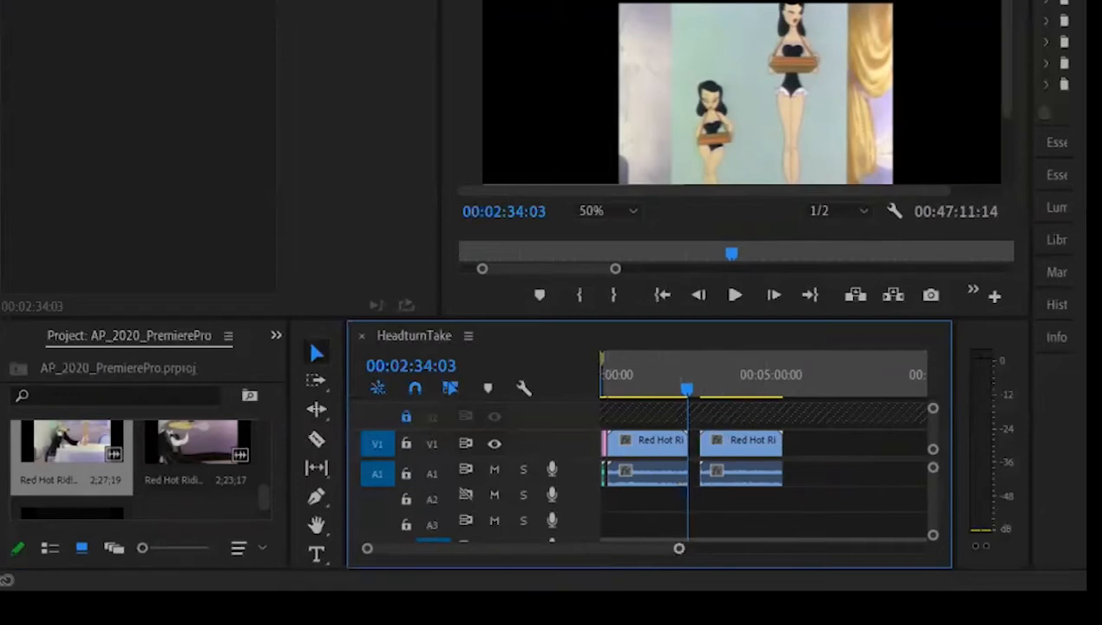
pyautogui.moveTo(679, 548); pyautogui.dragTo(610, 548)
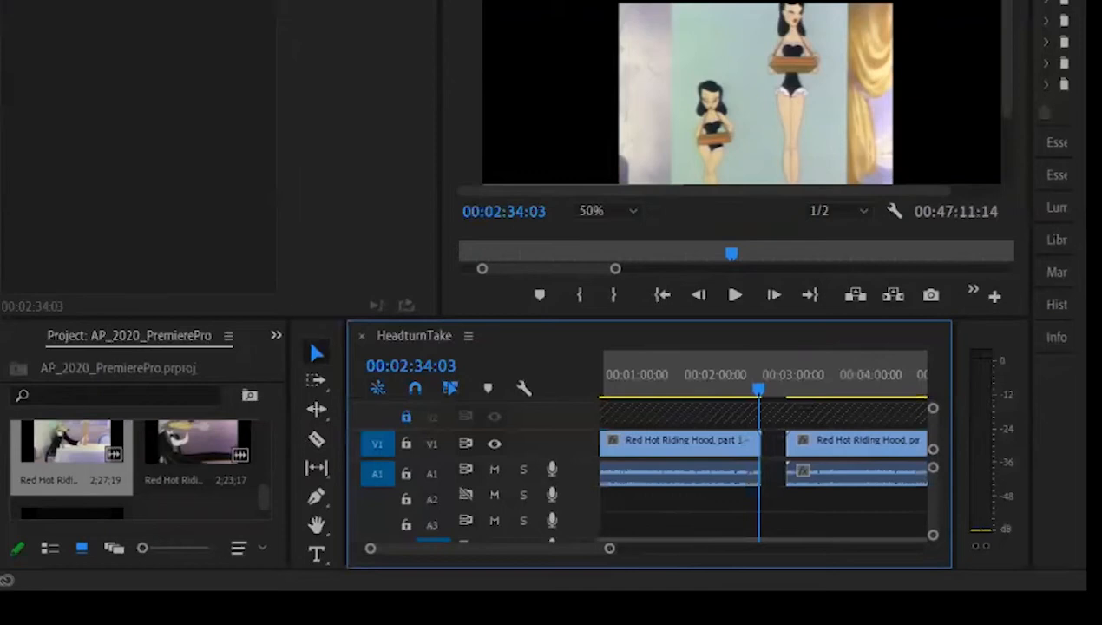
pyautogui.moveTo(499, 549); pyautogui.dragTo(373, 547)
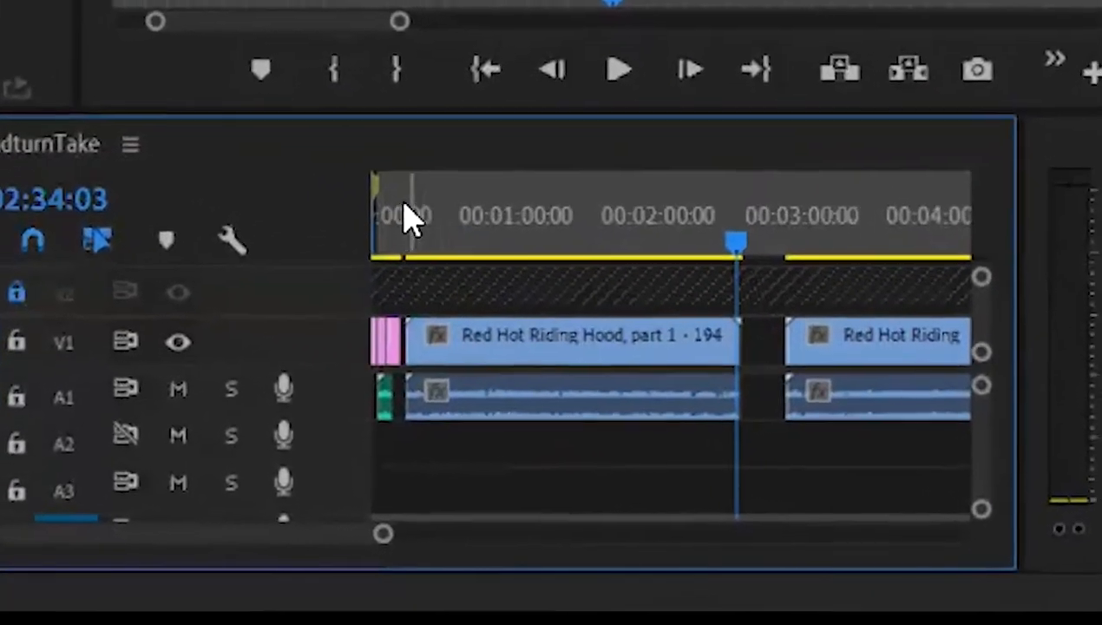
pyautogui.moveTo(457, 253); pyautogui.dragTo(379, 215)
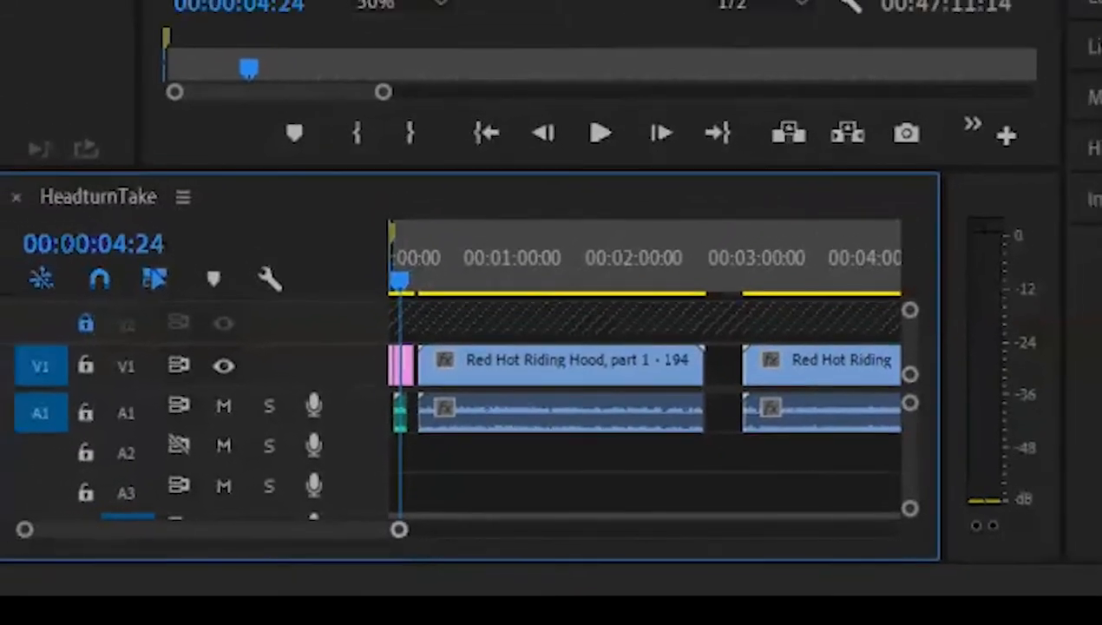
# Add a new video track directly above V1 in the HeadturnTake sequence.
pyautogui.moveTo(398, 529); pyautogui.dragTo(166, 530)
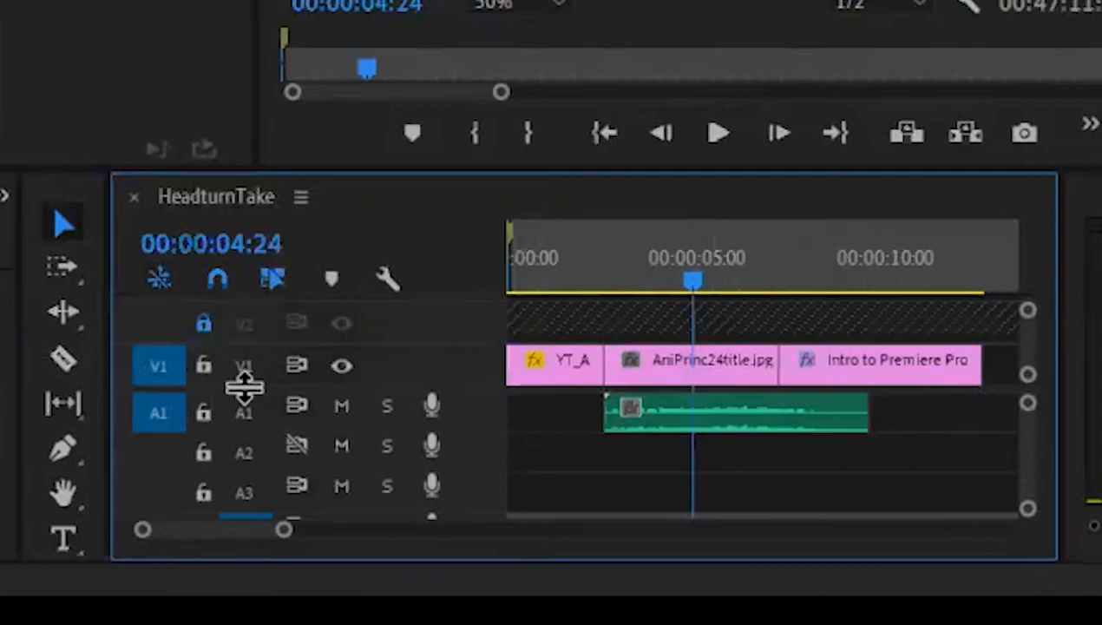
pyautogui.rightClick(414, 379)
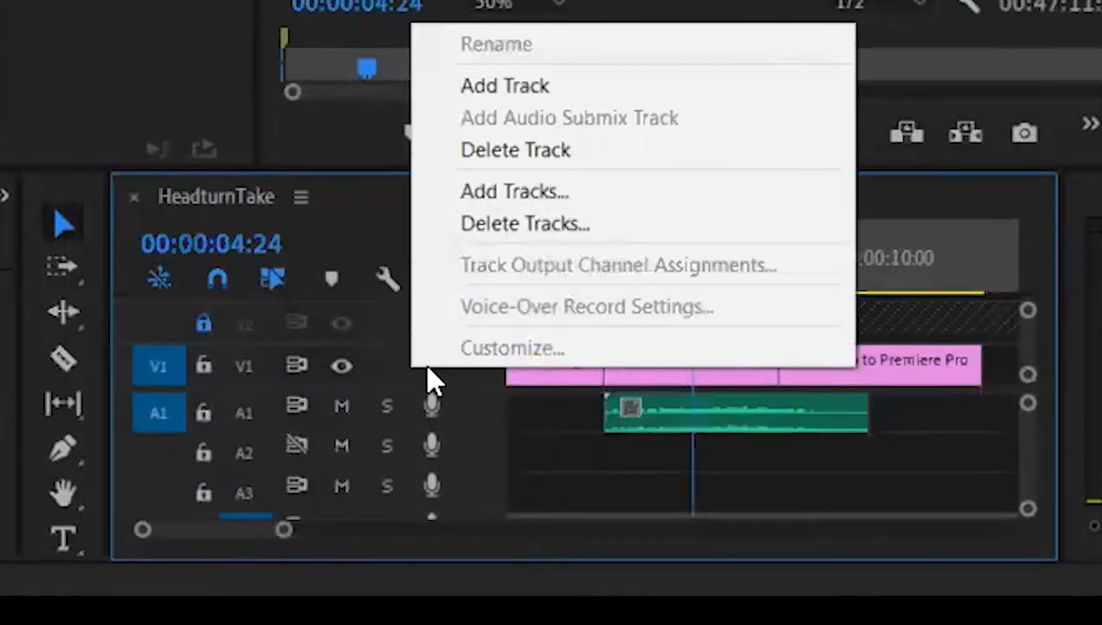
pyautogui.click(601, 86)
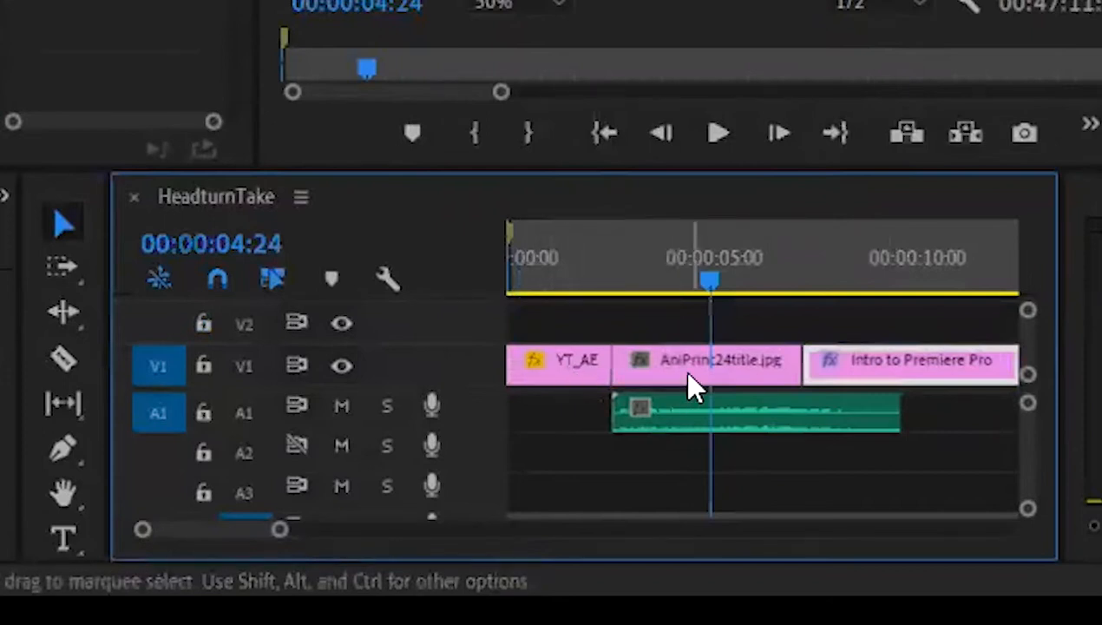
# Select the AniPrinc24title.jpg clip on V1 and enlarge the area showing its effect settings.
pyautogui.click(688, 371)
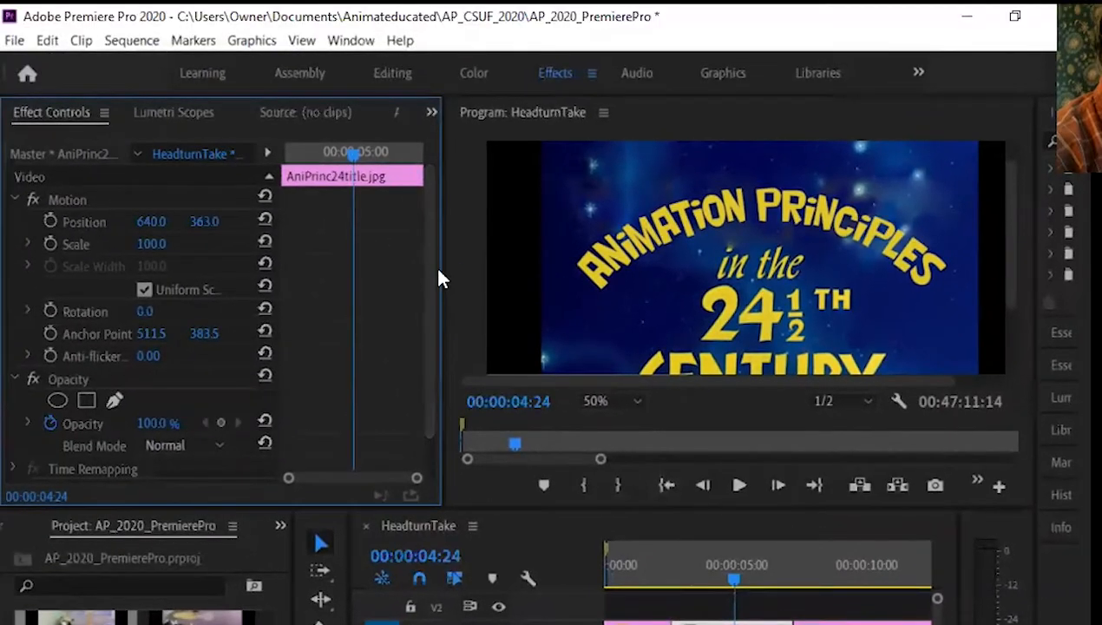
pyautogui.moveTo(442, 271); pyautogui.dragTo(622, 271)
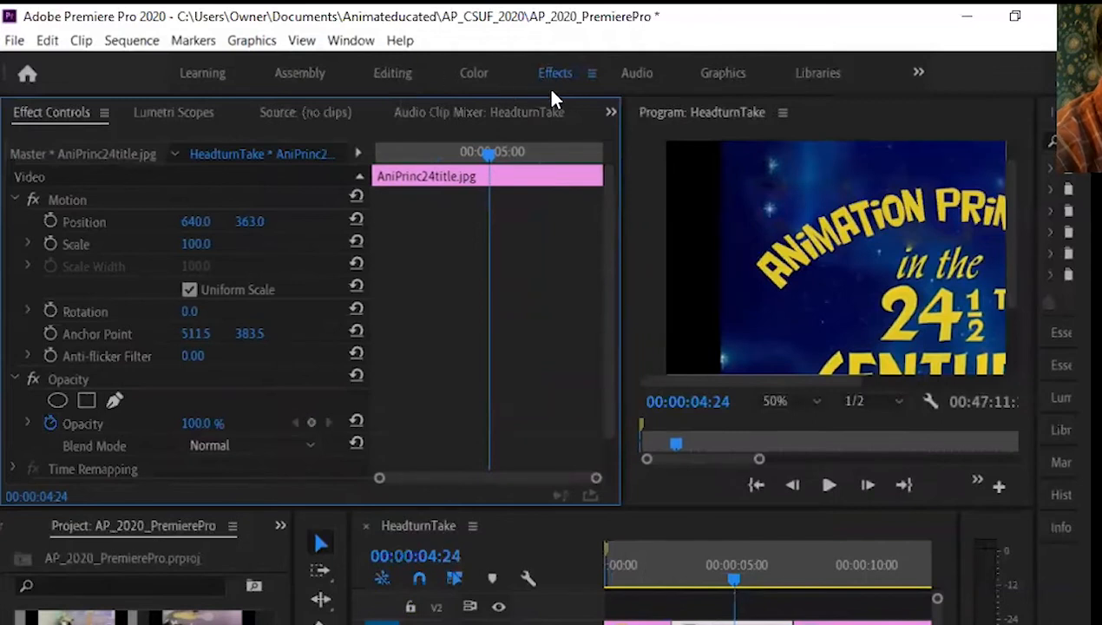
pyautogui.click(404, 69)
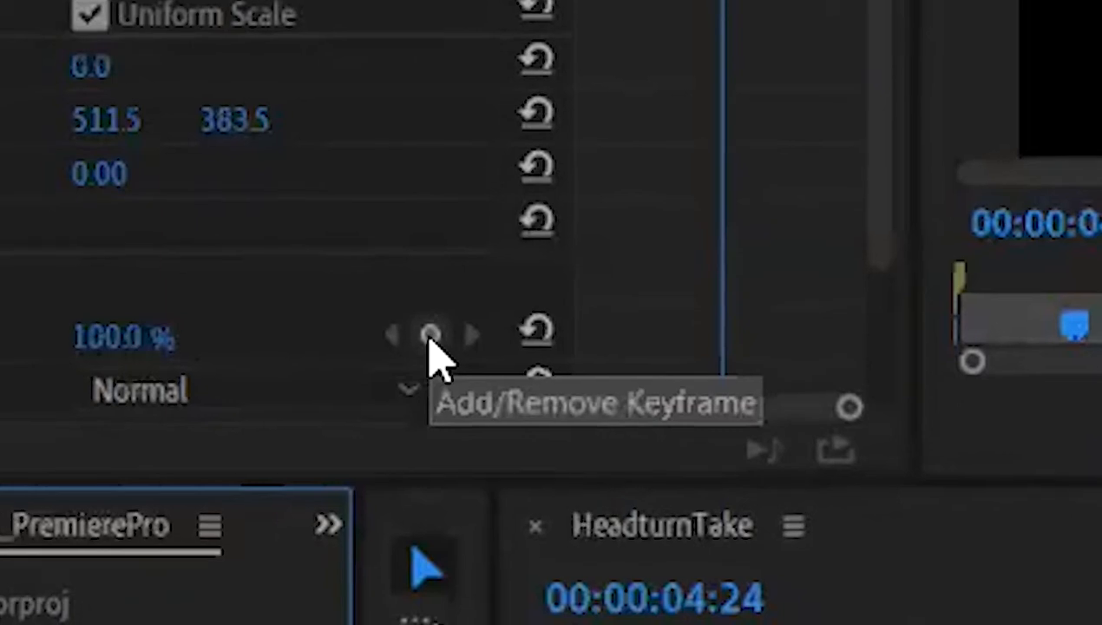
# Fade out AniPrinc24title.jpg with opacity keyframes of 100% at 00:00:04:24 and 0% at 00:00:05:07.
pyautogui.click(431, 335)
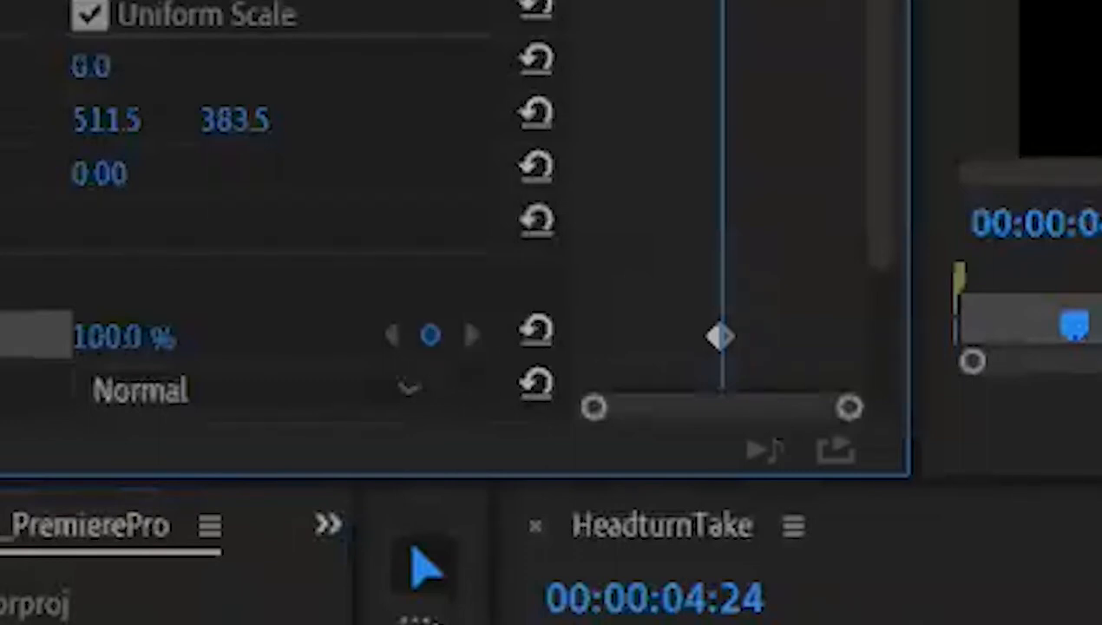
pyautogui.moveTo(1063, 599); pyautogui.dragTo(1086, 598)
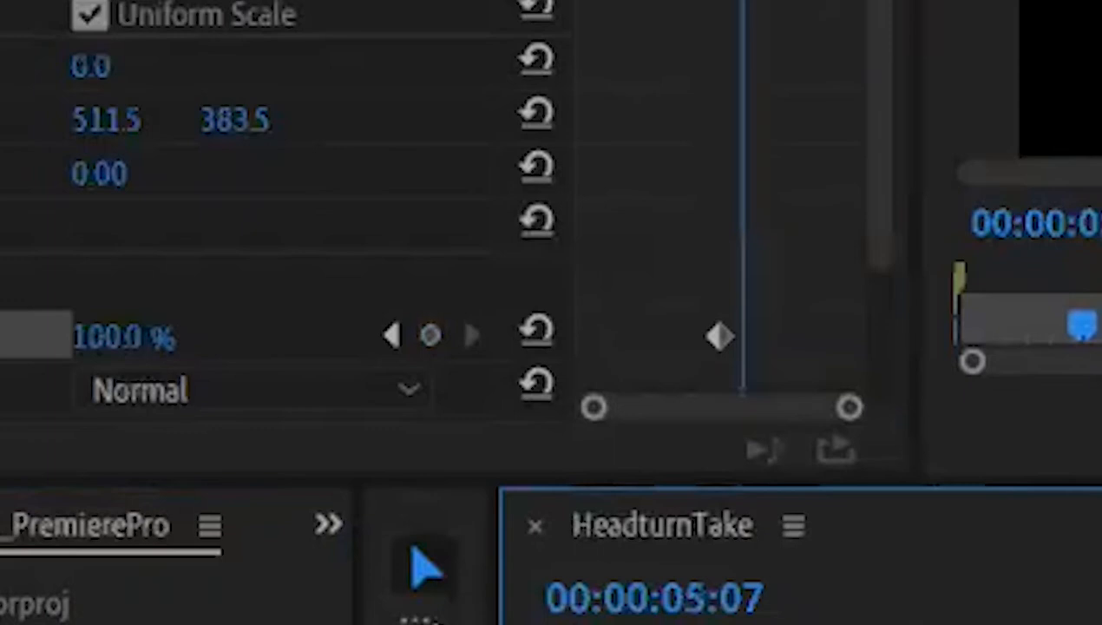
pyautogui.click(432, 335)
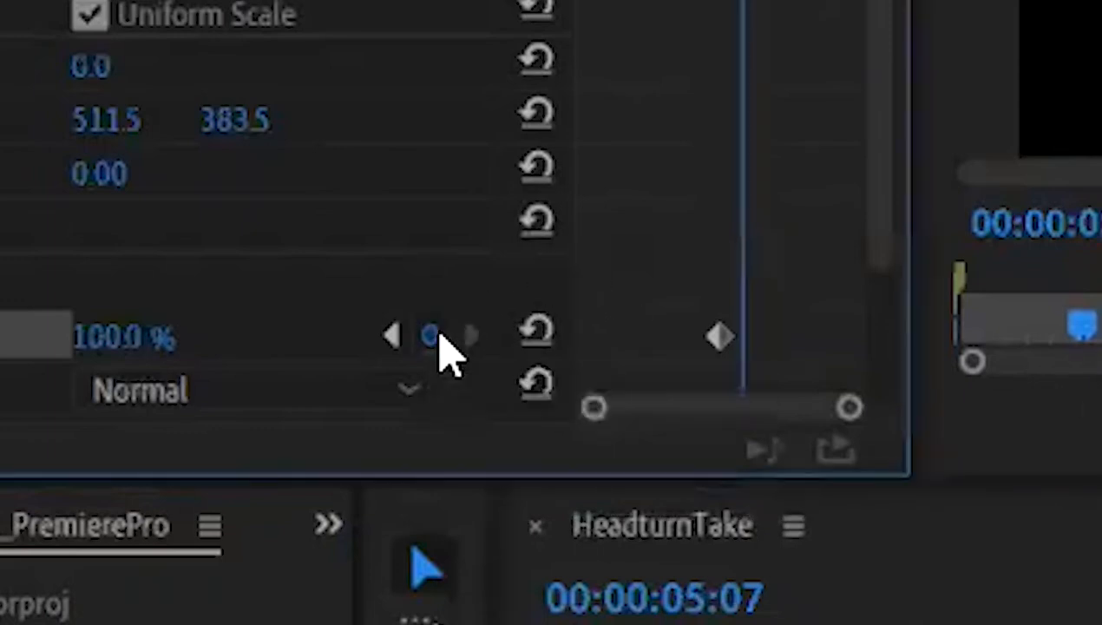
pyautogui.moveTo(106, 343); pyautogui.dragTo(19, 343)
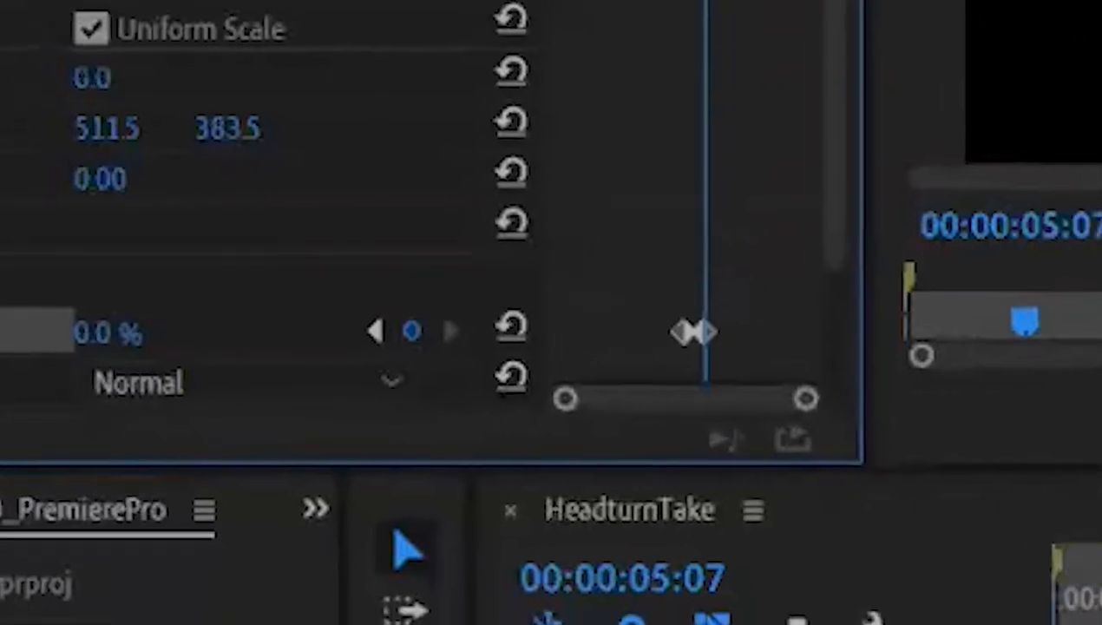
# Play the title clip's opacity fade twice, starting just before its first keyframe.
pyautogui.moveTo(1092, 548)
pyautogui.mouseDown()
pyautogui.moveTo(1062, 548)
pyautogui.moveTo(1074, 548)
pyautogui.mouseUp()
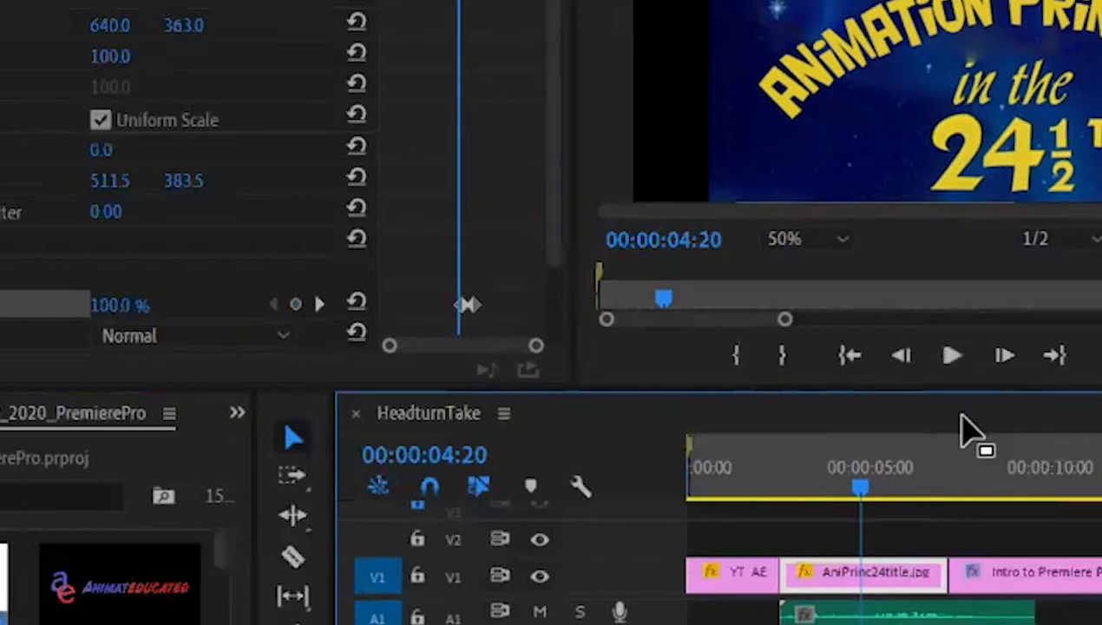
pyautogui.press('space')
pyautogui.press('space')
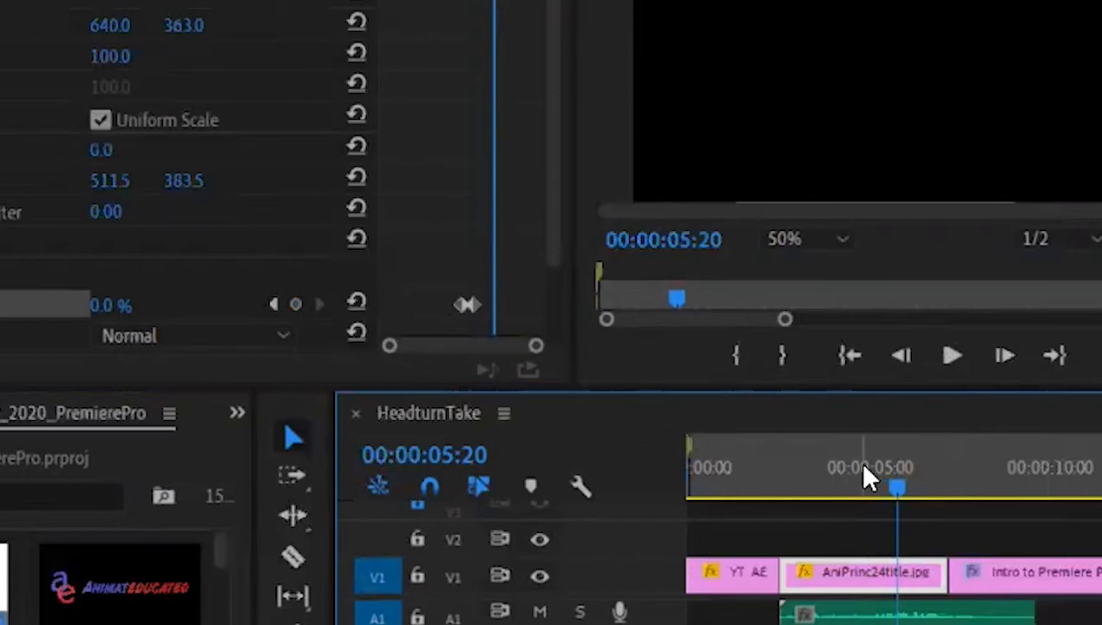
pyautogui.moveTo(899, 484); pyautogui.dragTo(864, 492)
pyautogui.press('space')
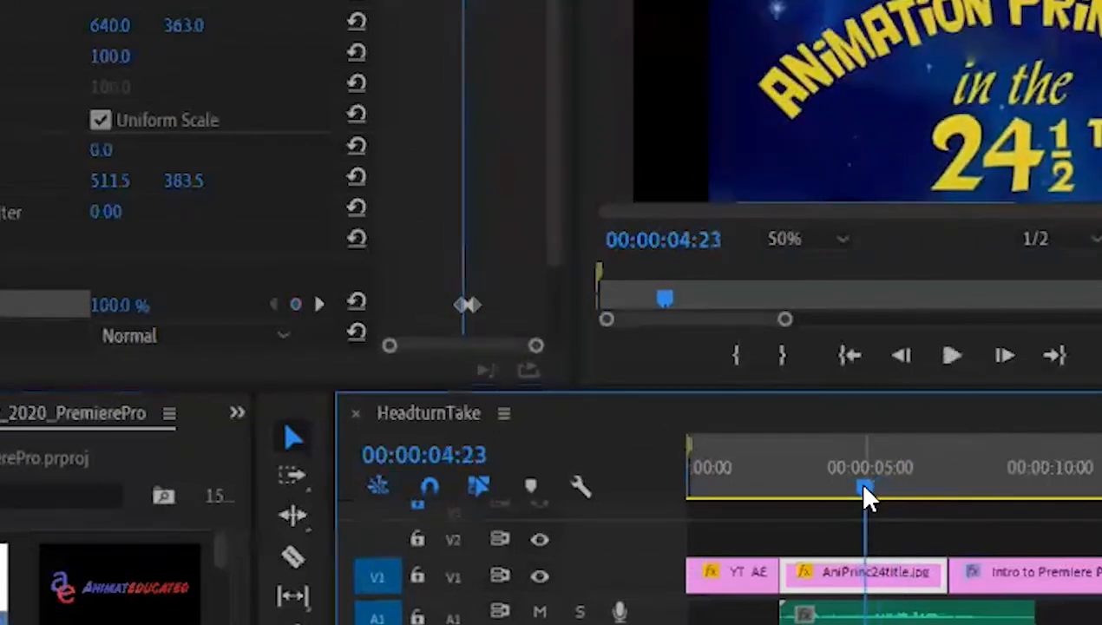
pyautogui.press('space')
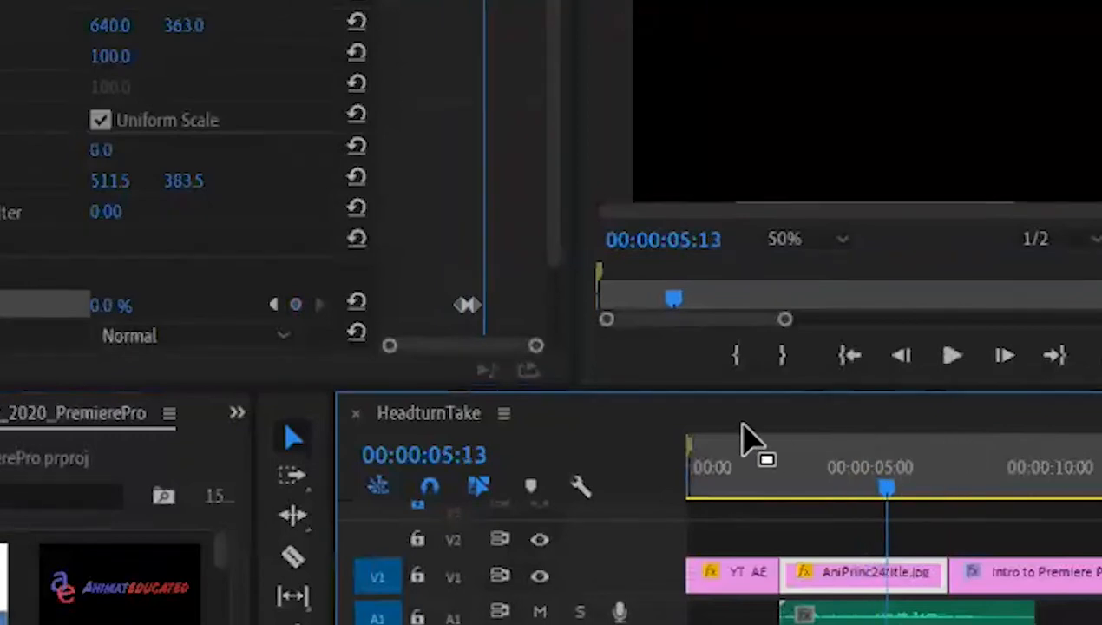
# Remove both opacity keyframes from the AniPrinc24title.jpg clip.
pyautogui.click(272, 306)
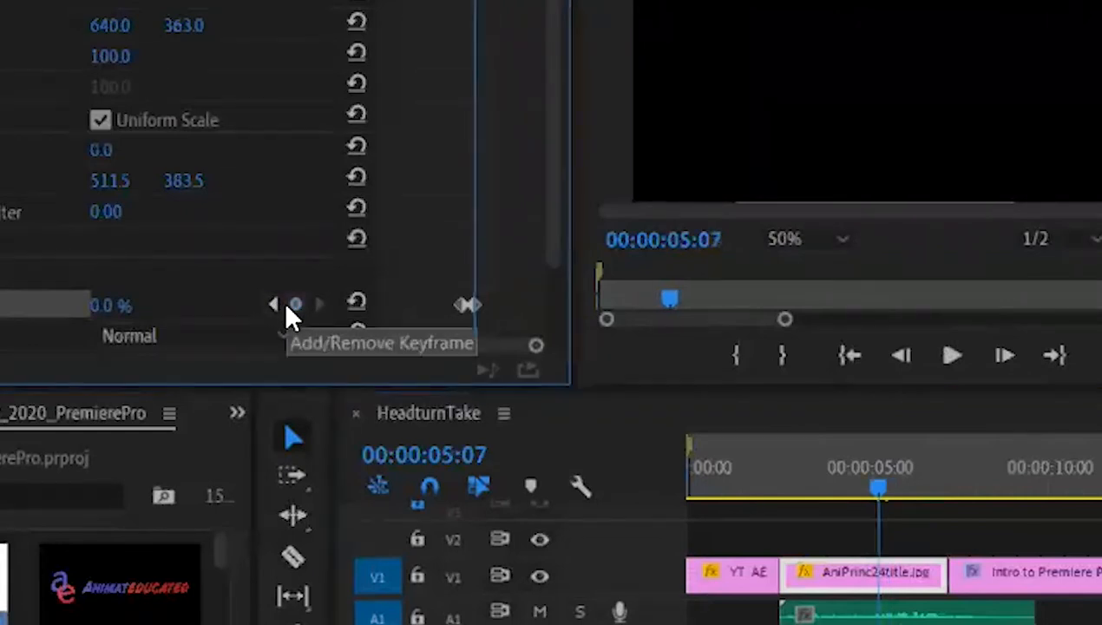
pyautogui.click(287, 305)
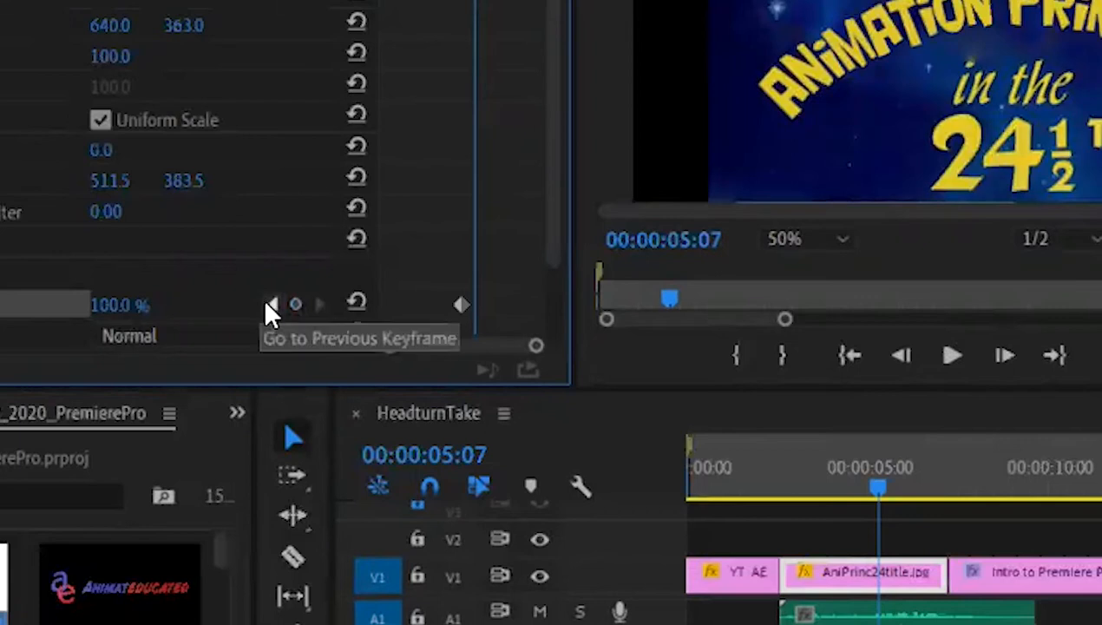
pyautogui.click(269, 305)
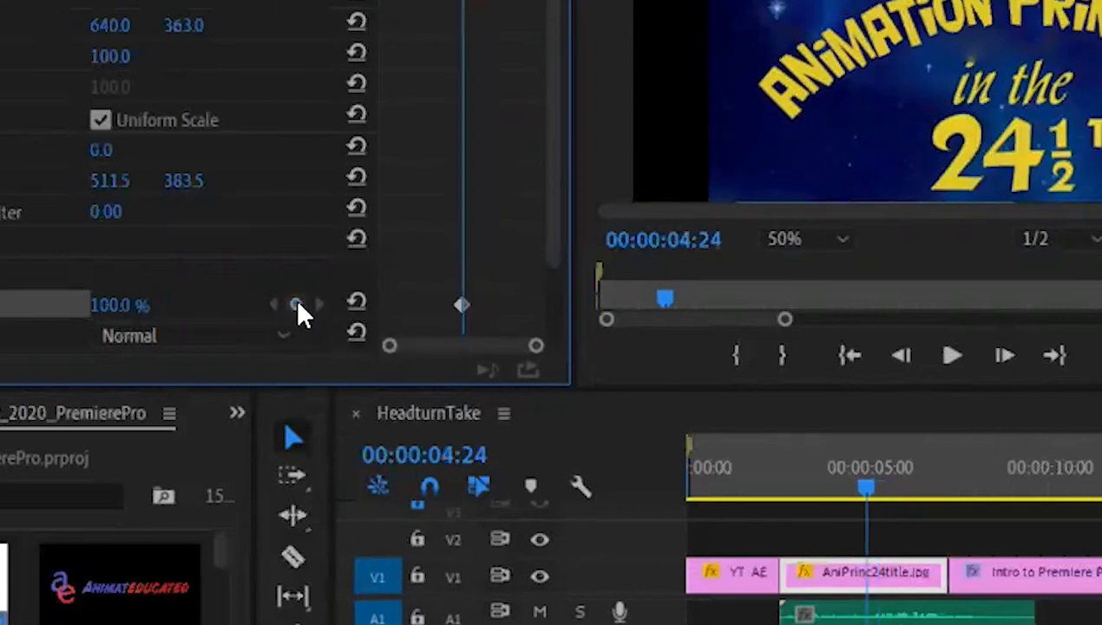
pyautogui.click(295, 305)
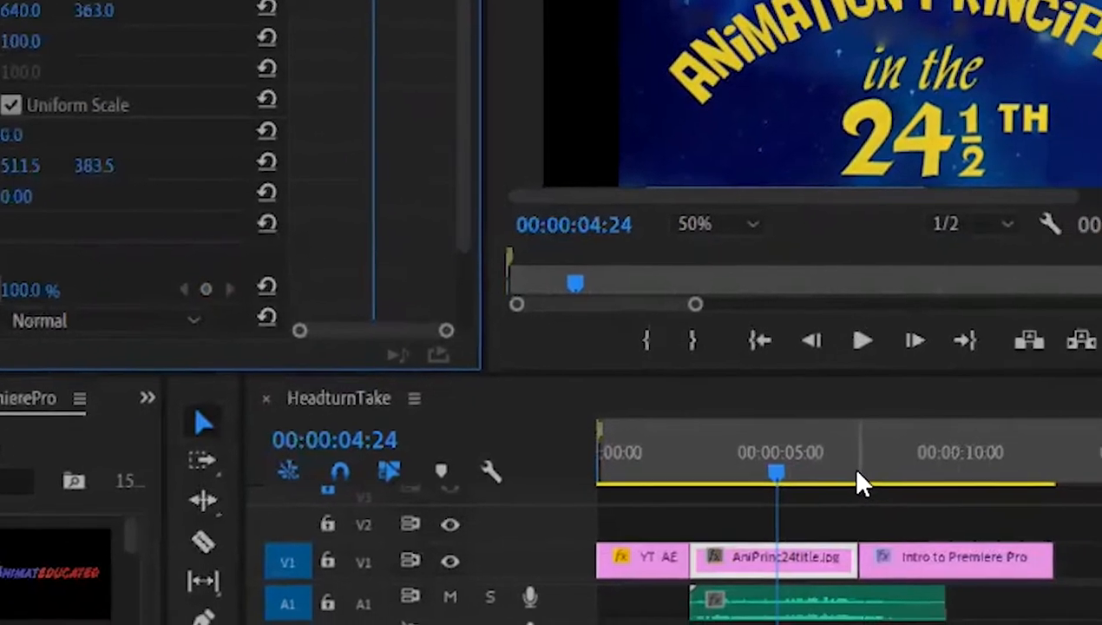
# Scrub across the cut into the Intro to Premiere Pro clip and park the playhead at 00:00:06:13.
pyautogui.click(937, 497)
pyautogui.moveTo(781, 460)
pyautogui.mouseDown()
pyautogui.moveTo(807, 459)
pyautogui.moveTo(794, 456)
pyautogui.mouseUp()
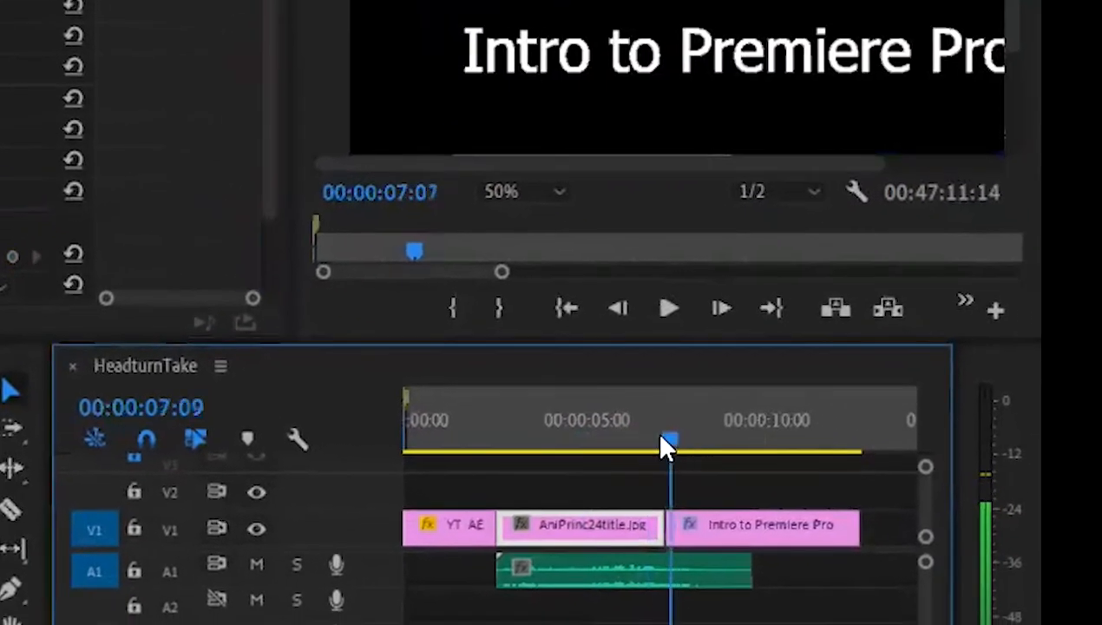
pyautogui.moveTo(661, 437)
pyautogui.mouseDown()
pyautogui.moveTo(637, 439)
pyautogui.moveTo(666, 437)
pyautogui.mouseUp()
pyautogui.moveTo(662, 440); pyautogui.dragTo(638, 440)
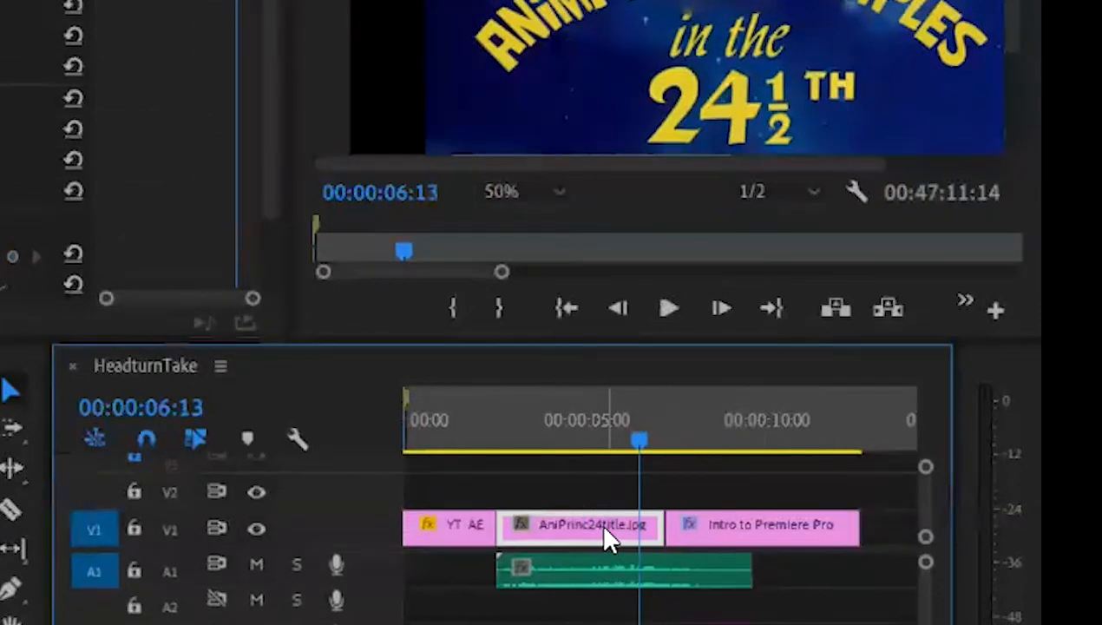
# Move the AniPrinc24title.jpg clip up to V2 and shift the Intro to Premiere Pro clip earlier so it starts at 00:00:06:13.
pyautogui.hotkey('alt', 'Up')
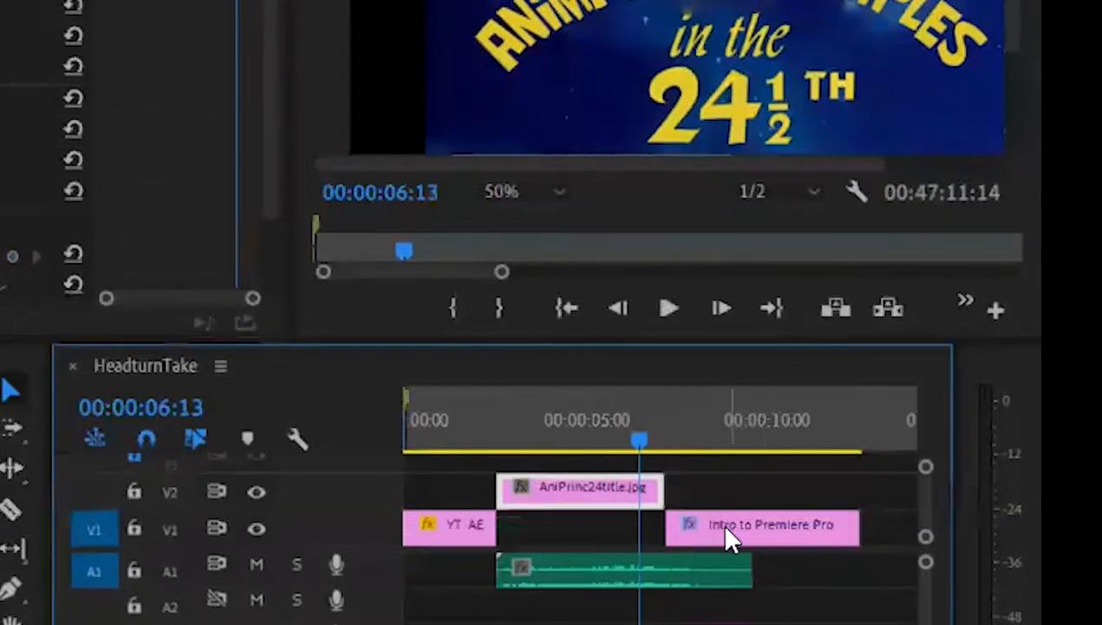
pyautogui.click(726, 527)
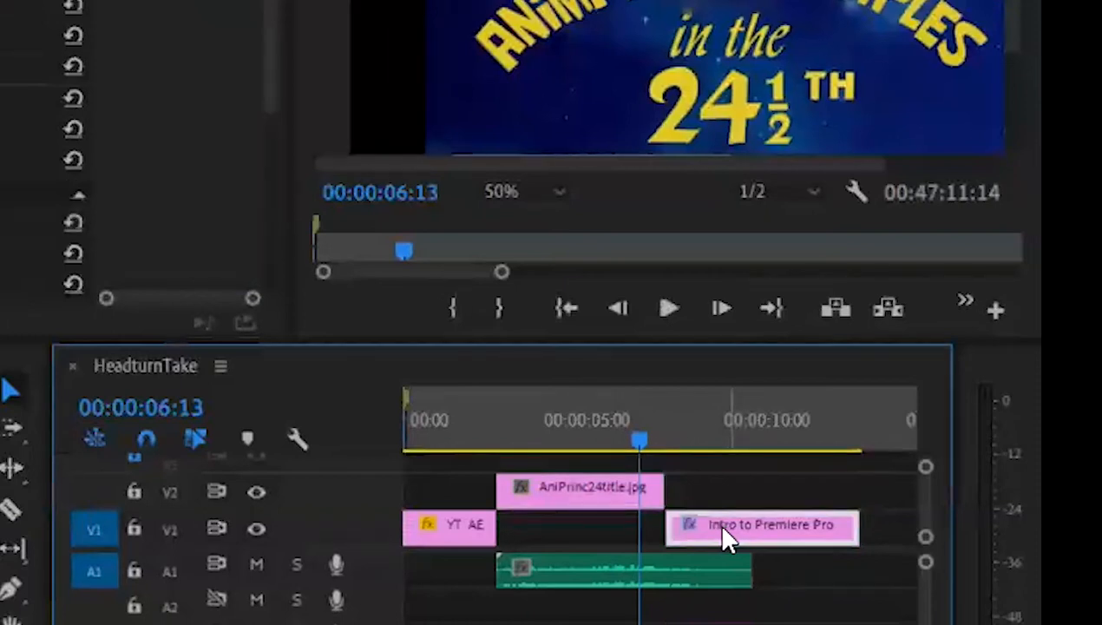
pyautogui.moveTo(723, 527); pyautogui.dragTo(708, 531)
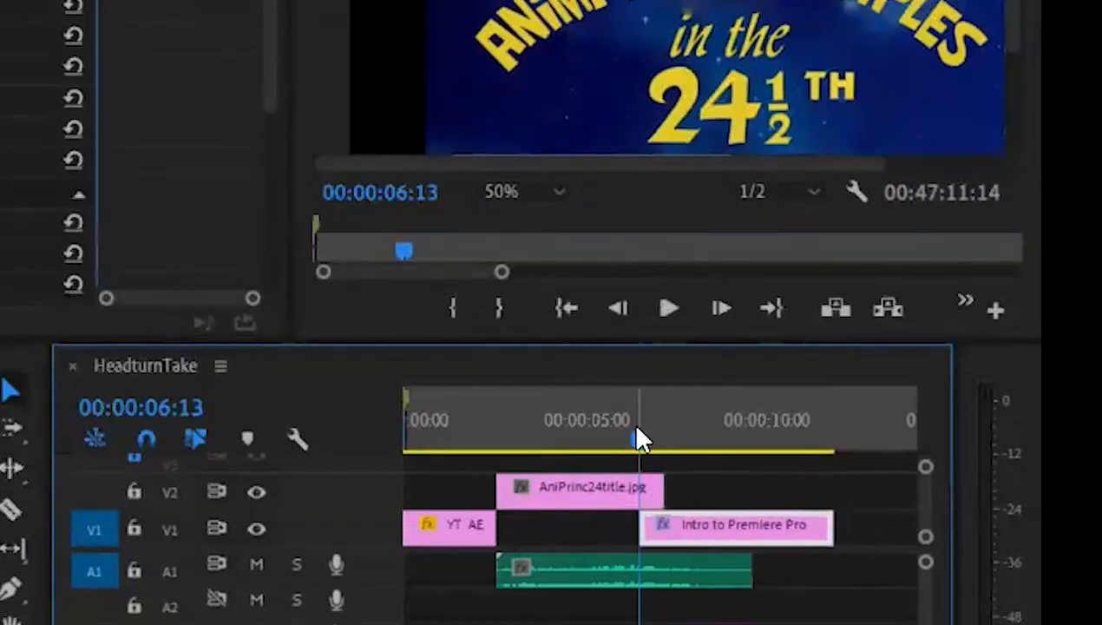
# Add a 100% opacity keyframe to the AniPrinc24title.jpg clip at 00:00:06:13, where the Intro to Premiere Pro clip starts.
pyautogui.moveTo(636, 436)
pyautogui.mouseDown()
pyautogui.moveTo(658, 438)
pyautogui.moveTo(627, 439)
pyautogui.moveTo(663, 438)
pyautogui.moveTo(624, 445)
pyautogui.moveTo(644, 445)
pyautogui.mouseUp()
pyautogui.click(562, 488)
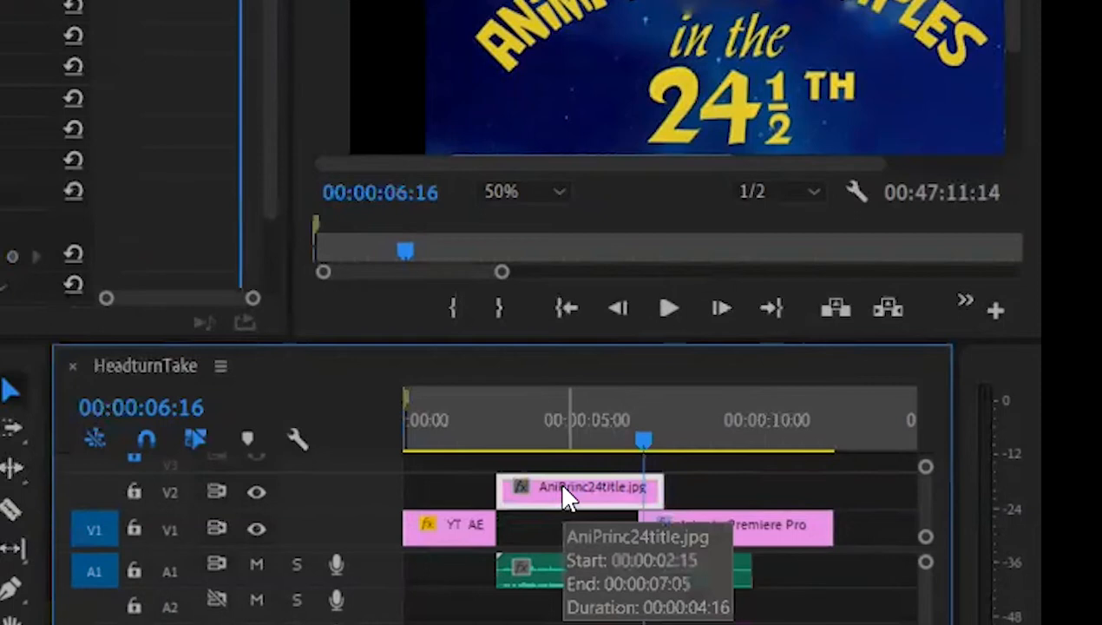
pyautogui.moveTo(642, 434)
pyautogui.mouseDown()
pyautogui.moveTo(628, 434)
pyautogui.moveTo(640, 434)
pyautogui.mouseUp()
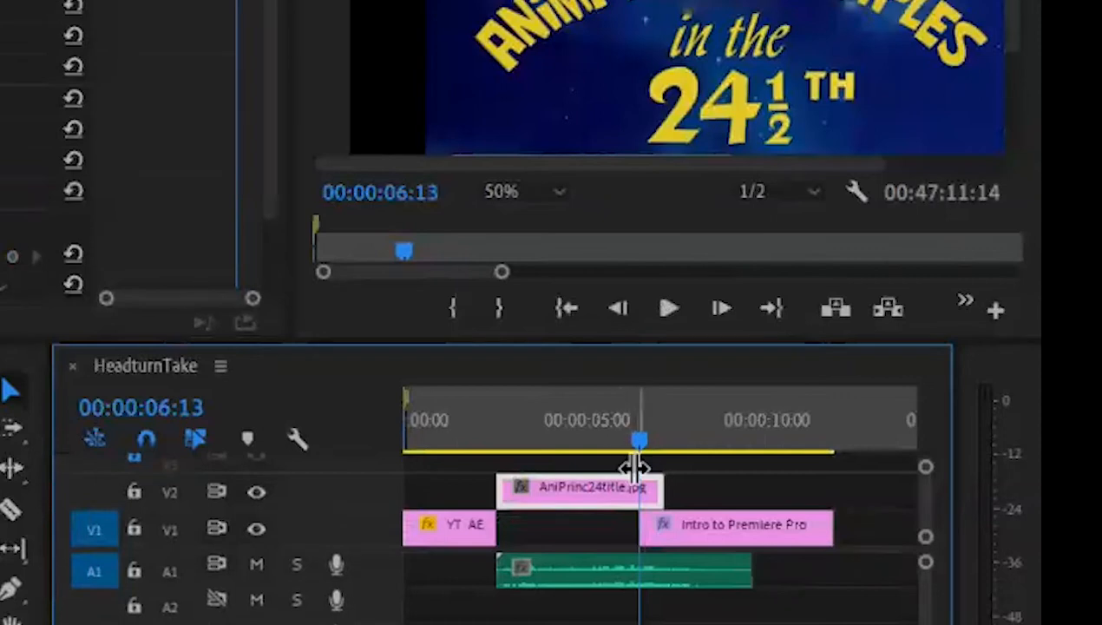
pyautogui.click(622, 441)
pyautogui.moveTo(622, 444); pyautogui.dragTo(626, 445)
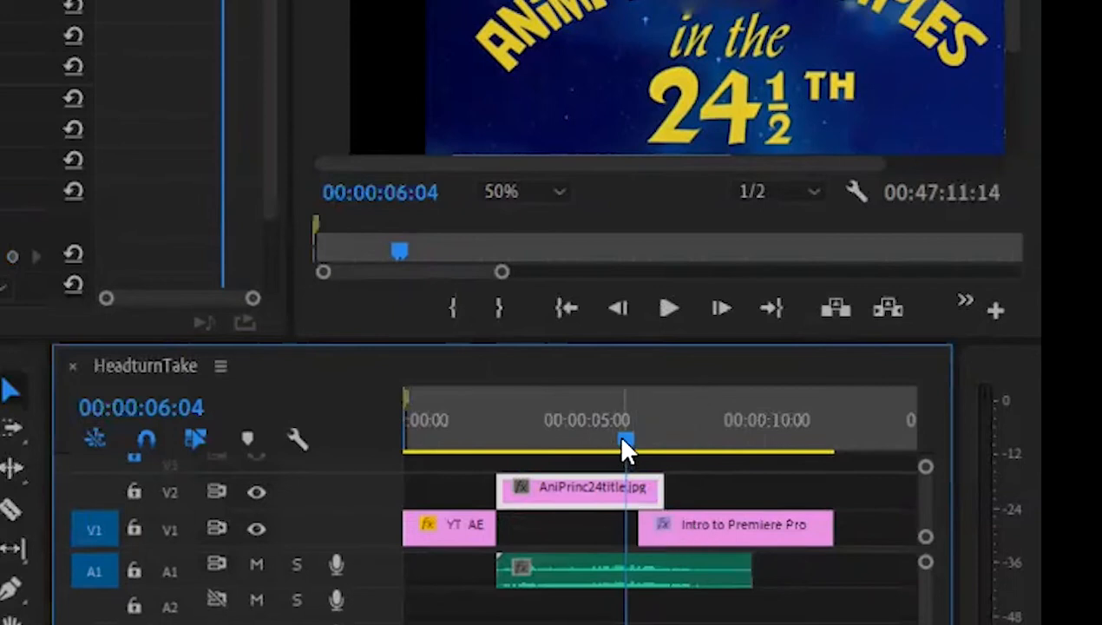
pyautogui.moveTo(619, 439); pyautogui.dragTo(637, 443)
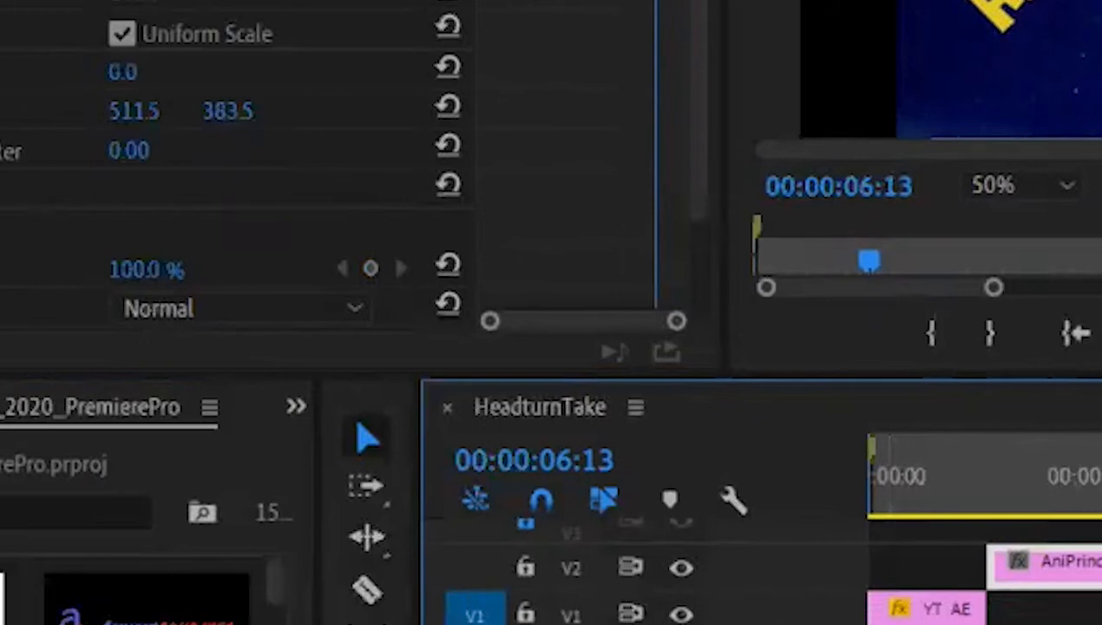
pyautogui.click(371, 272)
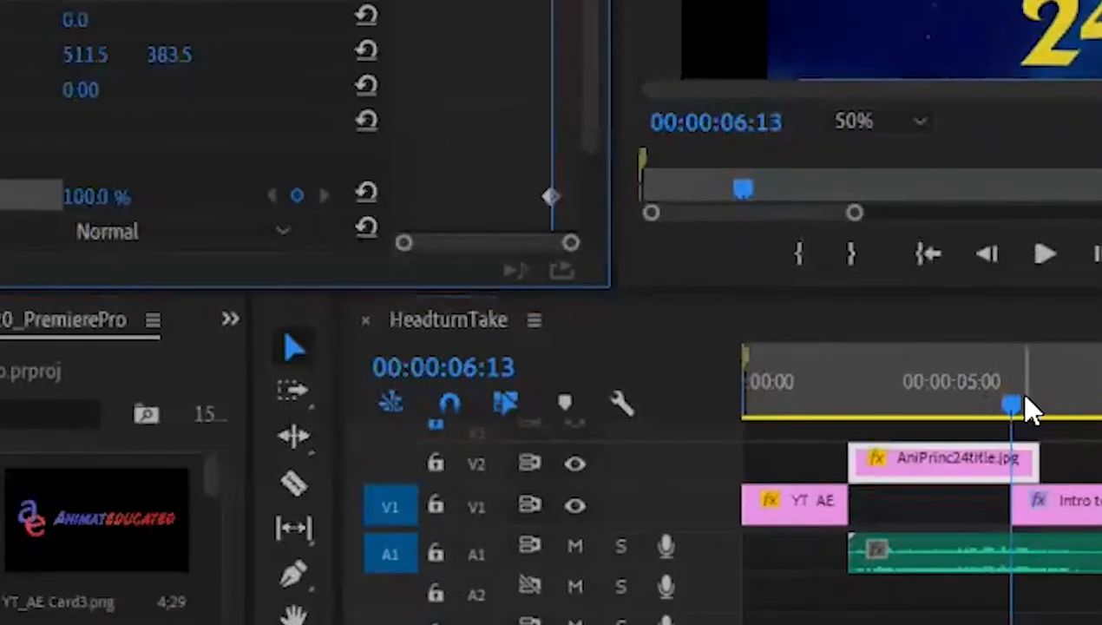
# Add a second opacity keyframe at 00:00:07:04, the end of the AniPrinc24title.jpg clip, and set it to 0%.
pyautogui.moveTo(1015, 406); pyautogui.dragTo(1038, 410)
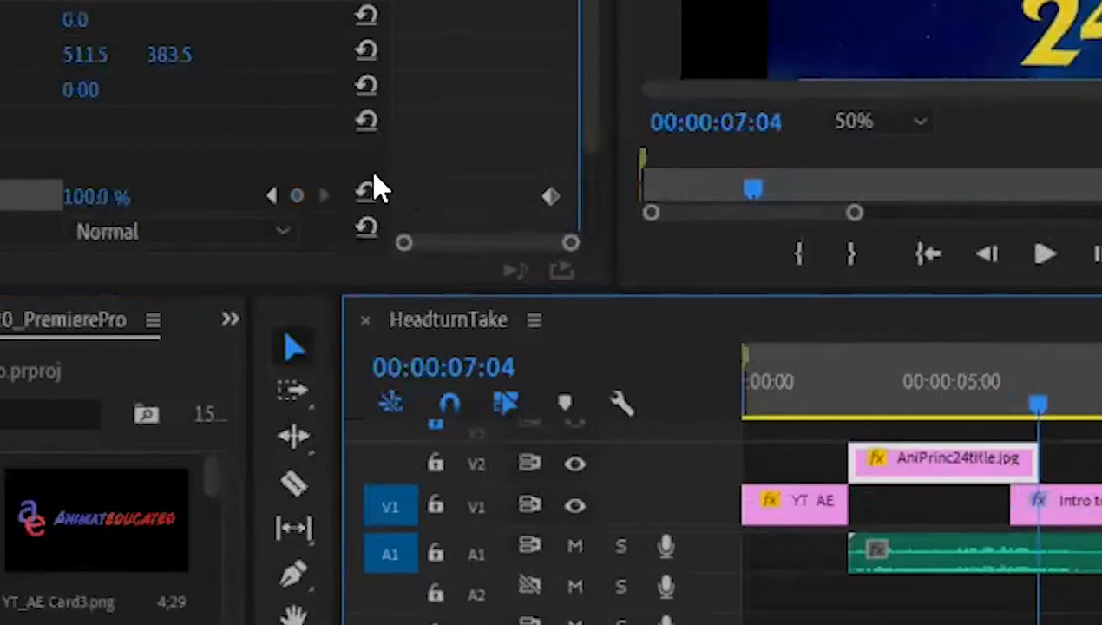
pyautogui.click(296, 196)
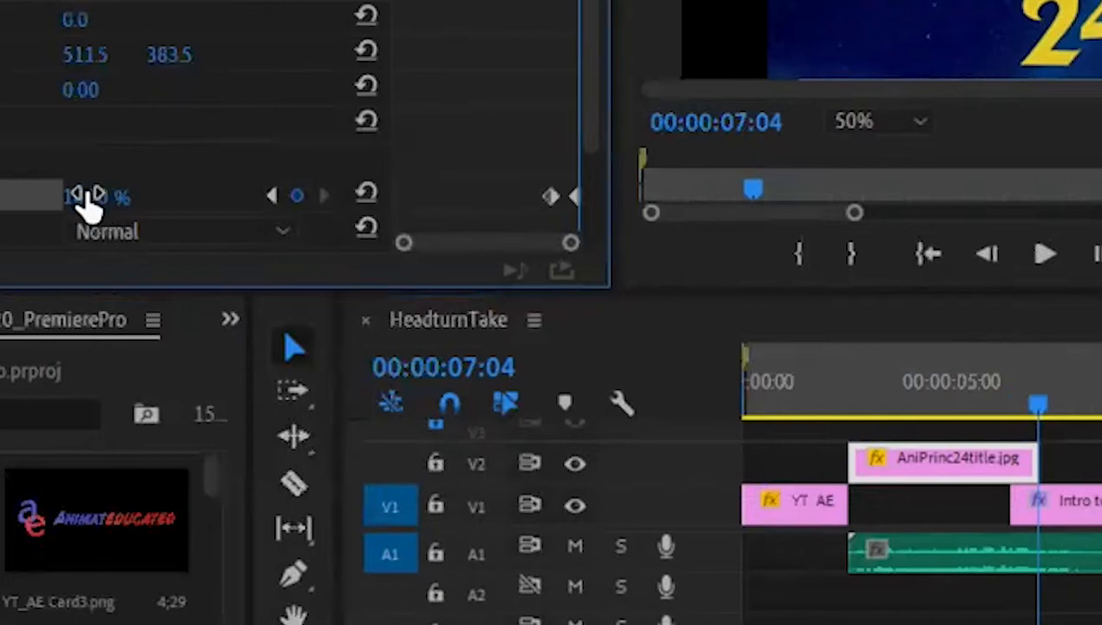
pyautogui.moveTo(93, 205); pyautogui.dragTo(22, 204)
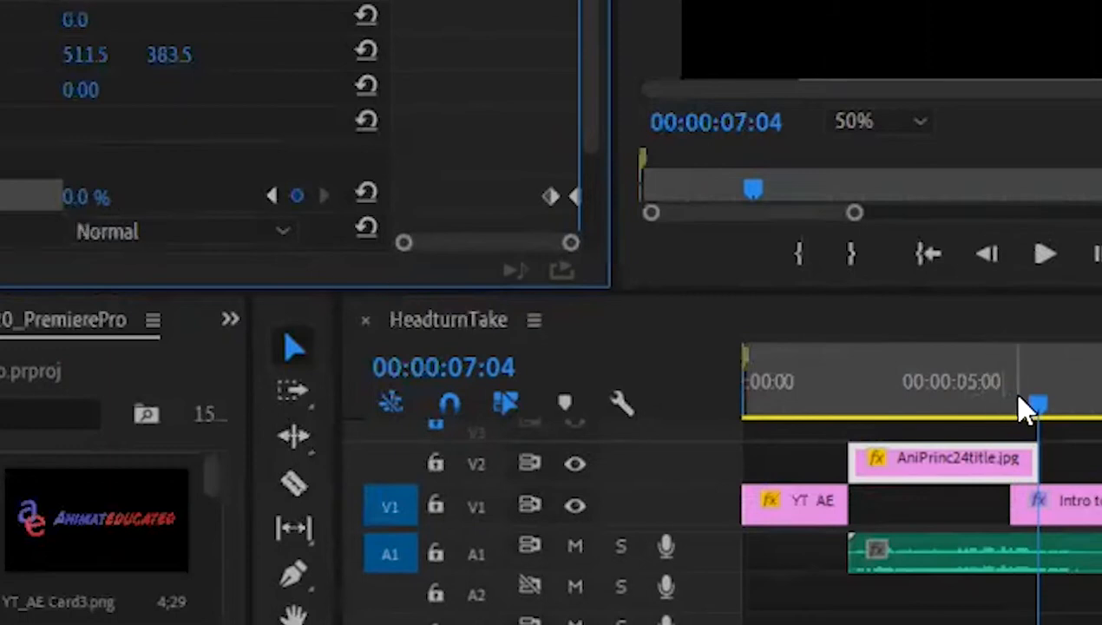
# Play back the cross-fade from the AniPrinc24title.jpg clip into the Intro to Premiere Pro clip, starting at 00:00:05:05.
pyautogui.moveTo(1039, 404)
pyautogui.mouseDown()
pyautogui.moveTo(1009, 407)
pyautogui.moveTo(1040, 408)
pyautogui.mouseUp()
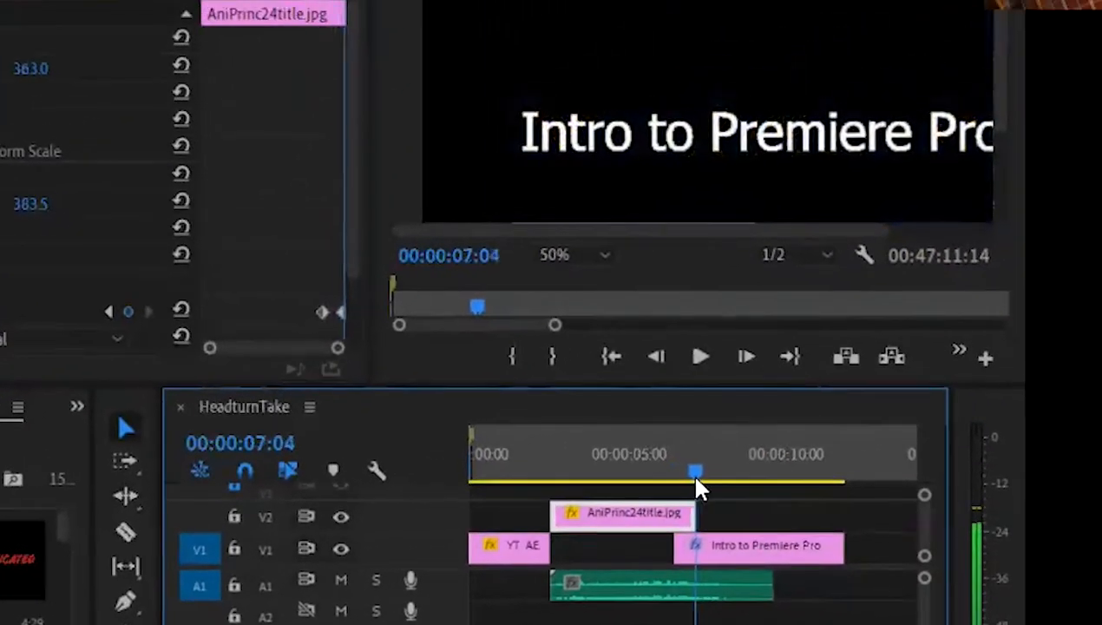
pyautogui.moveTo(696, 477); pyautogui.dragTo(634, 473)
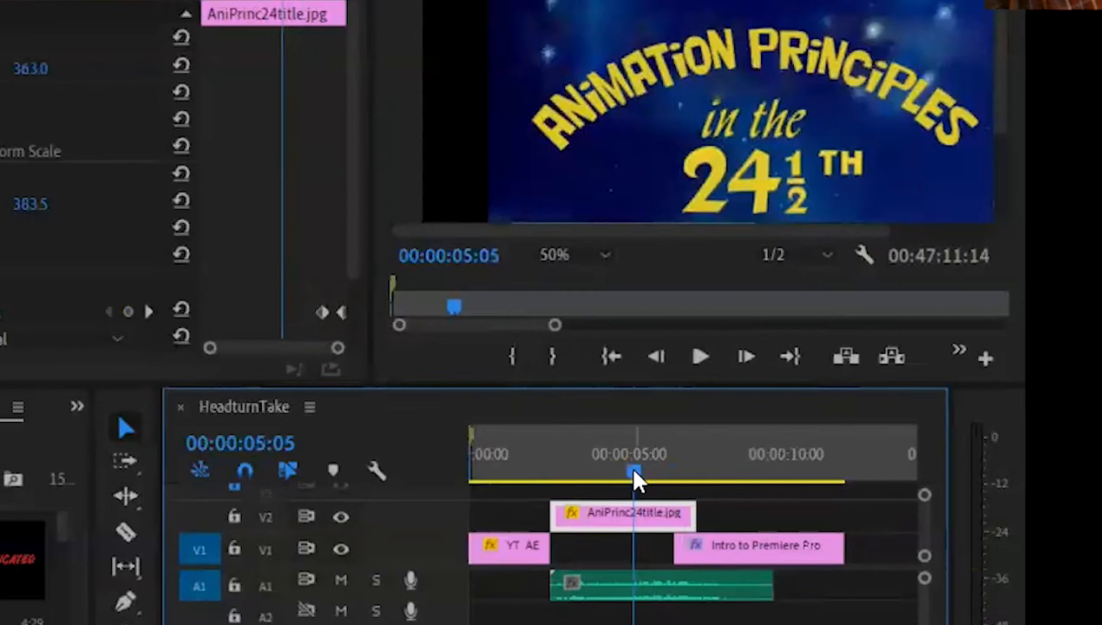
pyautogui.press('space')
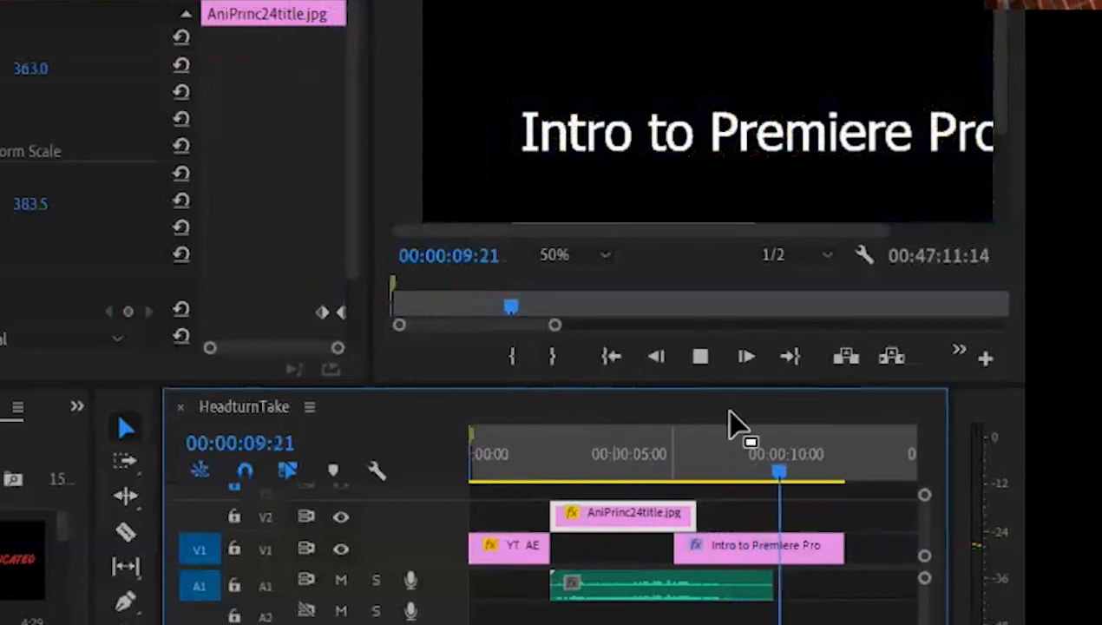
pyautogui.click(700, 356)
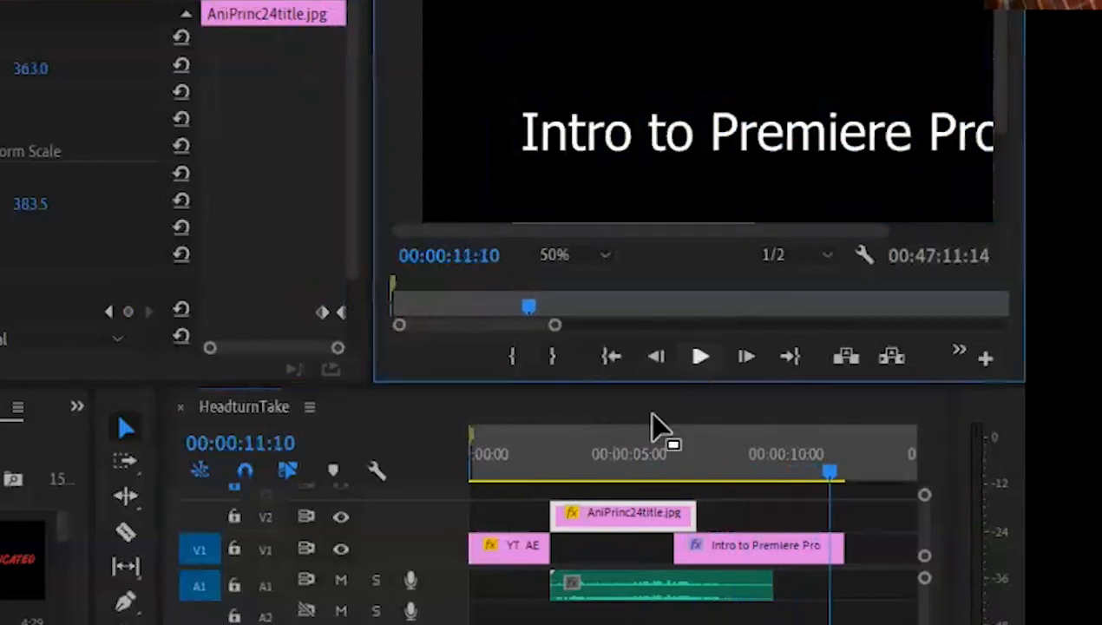
pyautogui.moveTo(675, 466)
pyautogui.mouseDown()
pyautogui.moveTo(701, 466)
pyautogui.moveTo(667, 466)
pyautogui.moveTo(677, 479)
pyautogui.mouseUp()
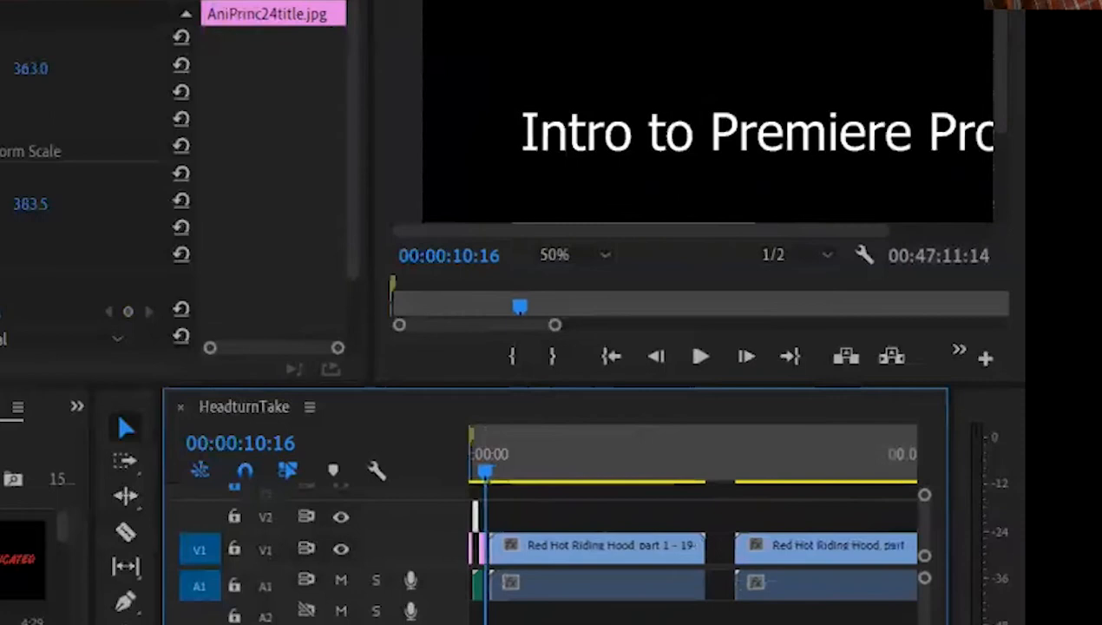
# Show the whole HeadturnTake sequence and load the Red Hot Riding Hood, part 3 - 1943.mp4 clip from the project bin into the Source monitor.
pyautogui.press('-')
pyautogui.press('-')
pyautogui.press('-')
pyautogui.press('-')
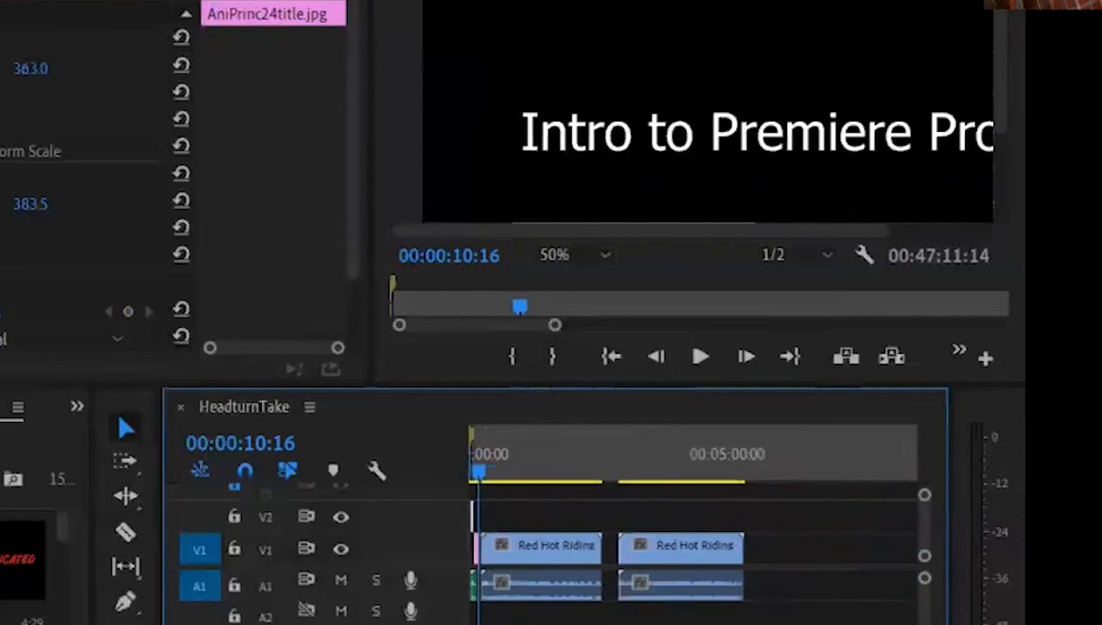
pyautogui.click(486, 516)
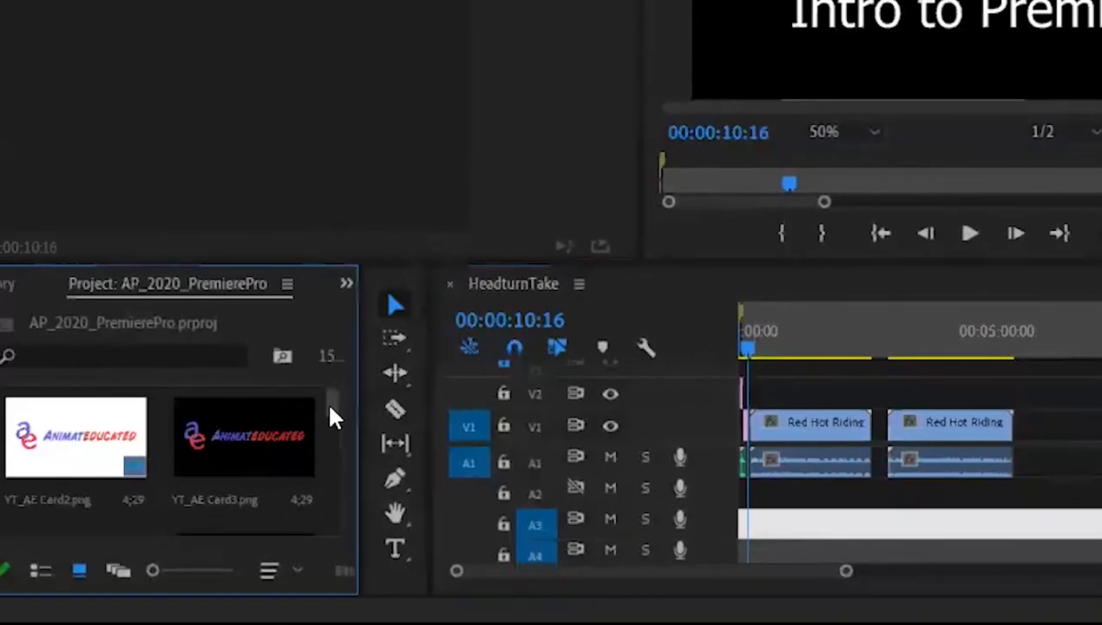
pyautogui.moveTo(245, 445); pyautogui.dragTo(237, 536)
pyautogui.scroll(-2, 315, 490)
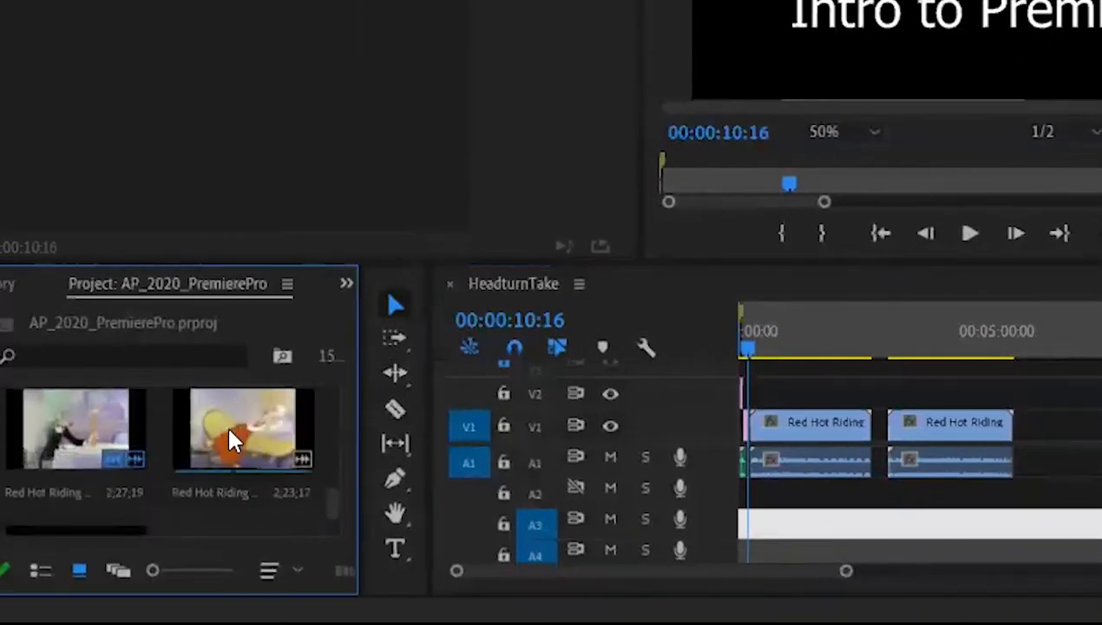
pyautogui.doubleClick(227, 475)
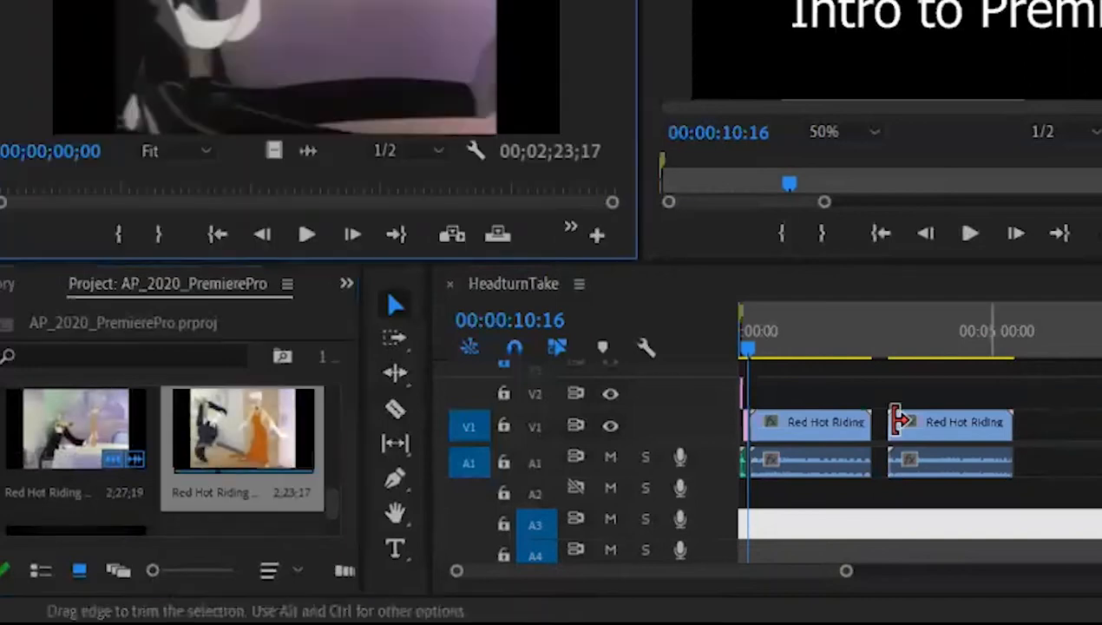
# Place Red Hot Riding Hood, part 3 - 1943.mp4 on V2 and A2 so it starts where the part 2 clip ends.
pyautogui.click(252, 486)
pyautogui.scroll(-1, 256, 468)
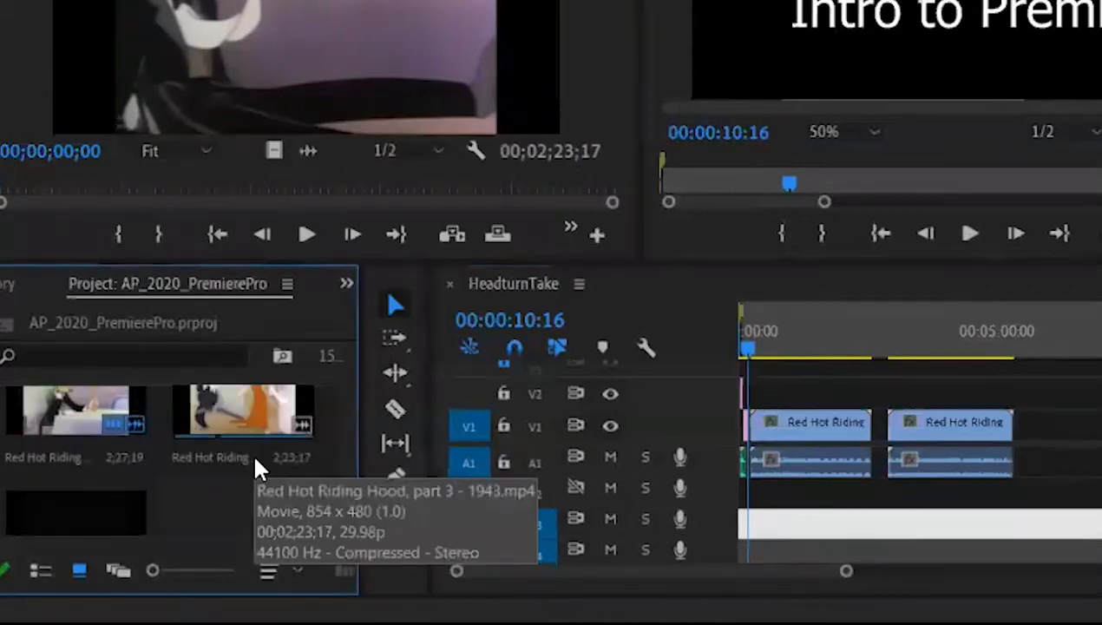
pyautogui.click(256, 463)
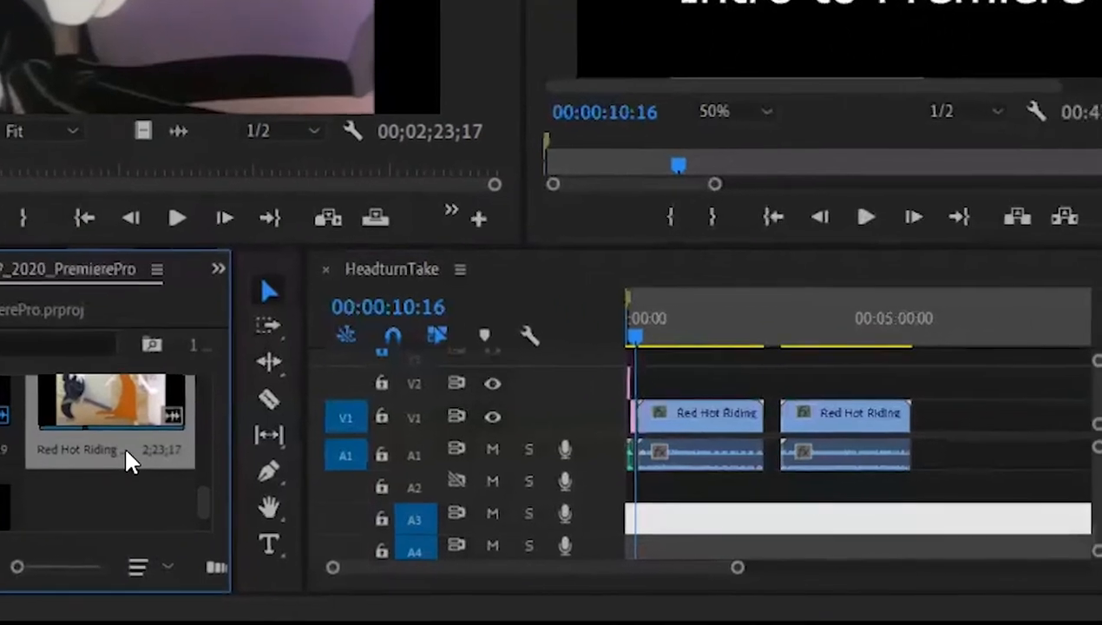
pyautogui.moveTo(259, 469); pyautogui.dragTo(1032, 432)
pyautogui.moveTo(856, 405); pyautogui.dragTo(805, 380)
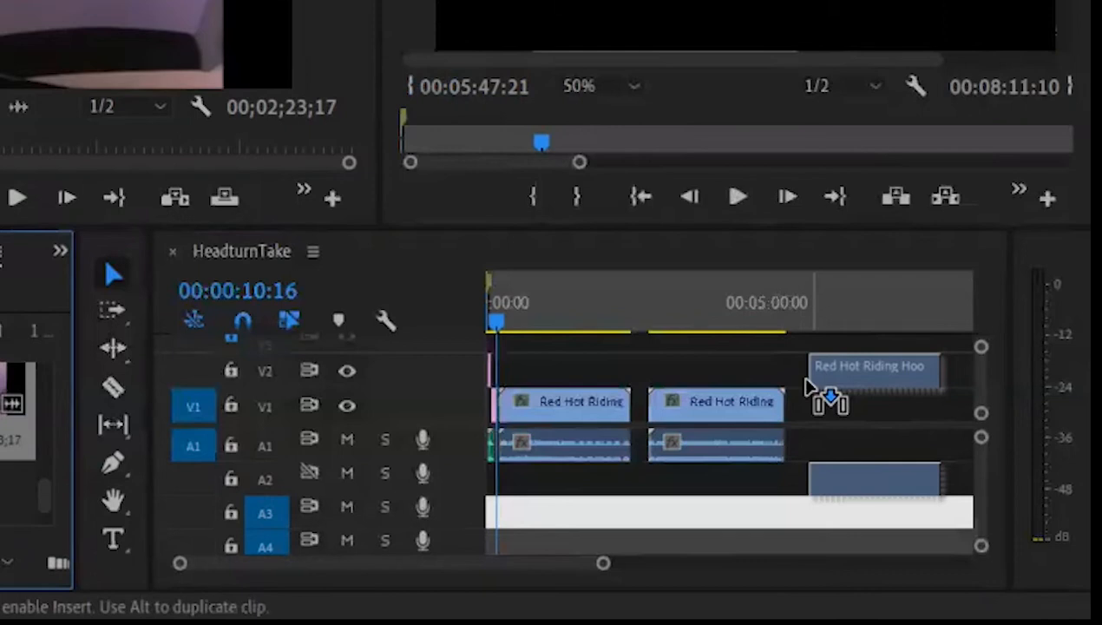
pyautogui.moveTo(807, 384); pyautogui.dragTo(790, 362)
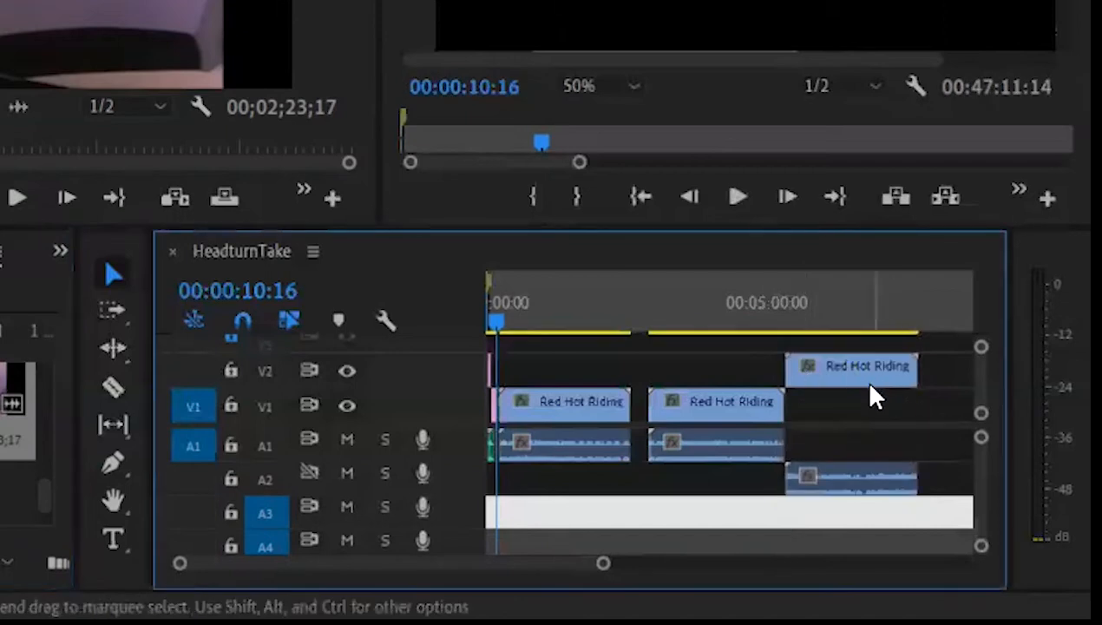
# Move the part 3 clip's audio to A1 and its video to V1, directly after the part 2 clip.
pyautogui.click(846, 471)
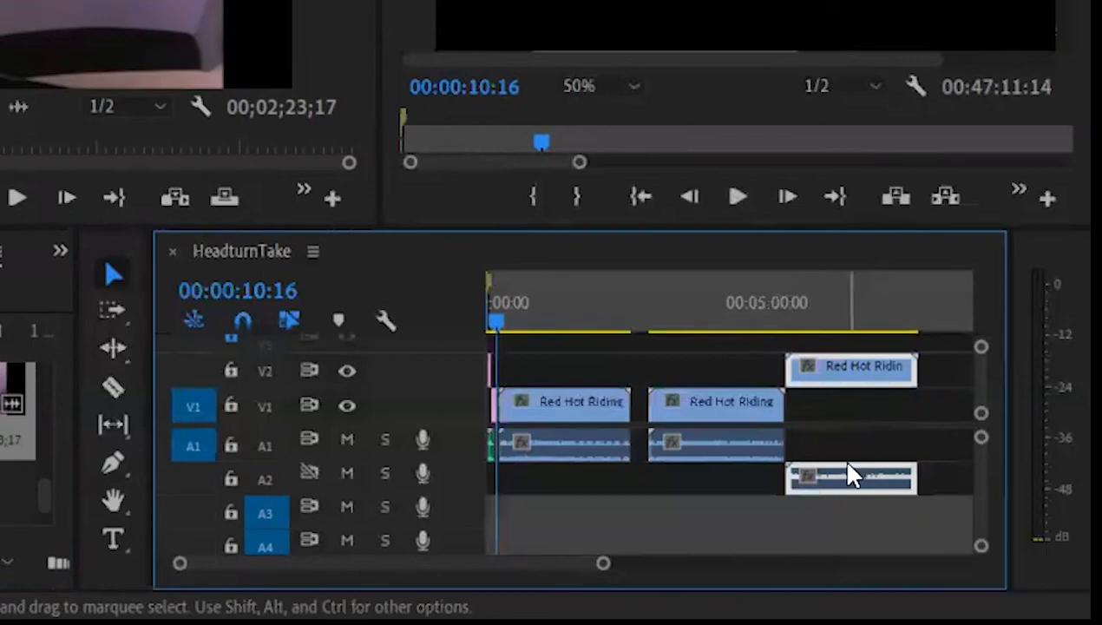
pyautogui.moveTo(848, 464); pyautogui.dragTo(861, 349)
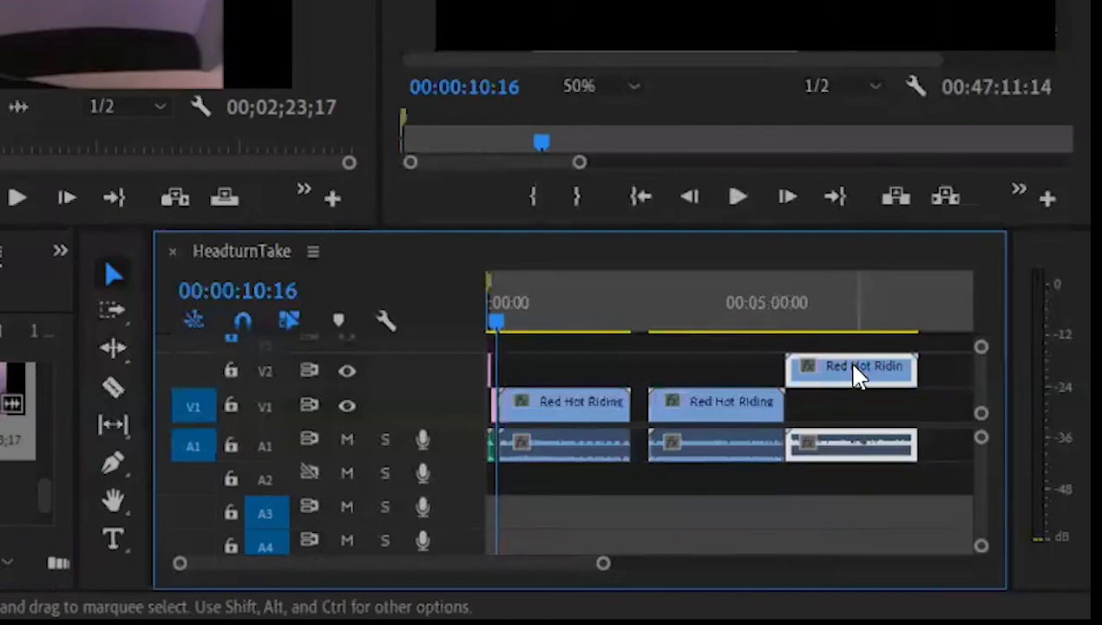
pyautogui.moveTo(856, 371); pyautogui.dragTo(841, 404)
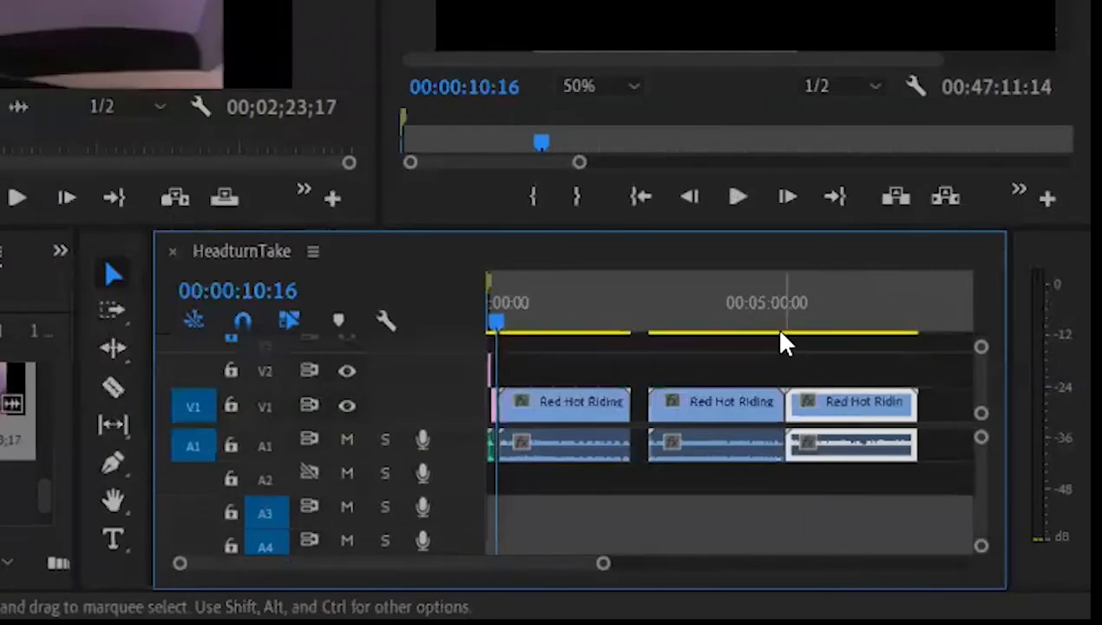
# Shift the Red Hot Riding Hood part 2 clip earlier on V1 so it butts against the end of the part 1 clip.
pyautogui.click(649, 319)
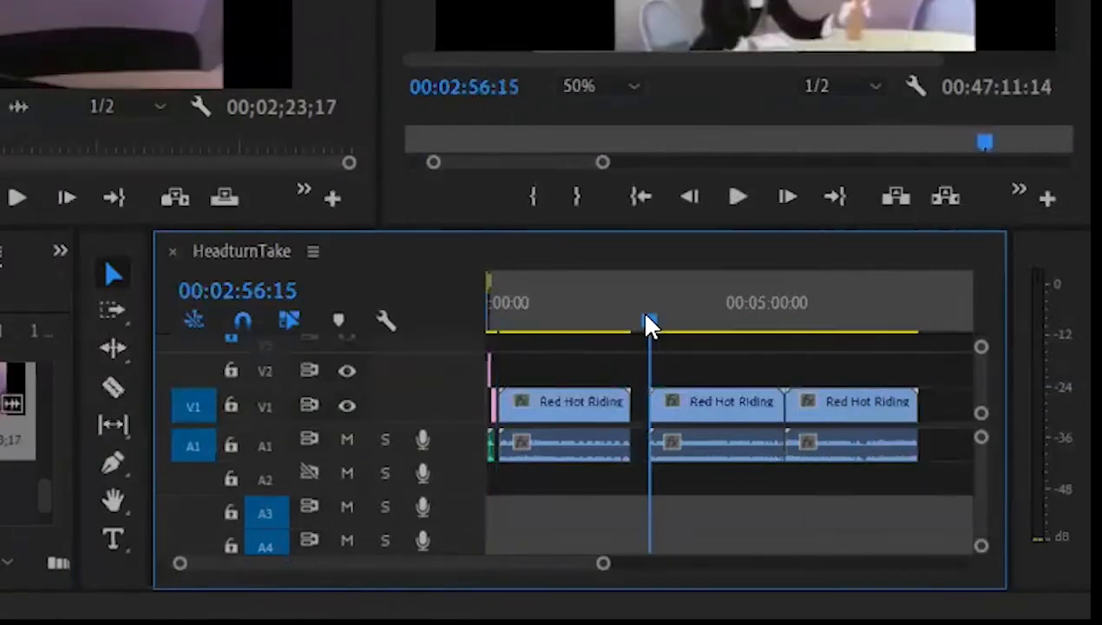
pyautogui.click(710, 412)
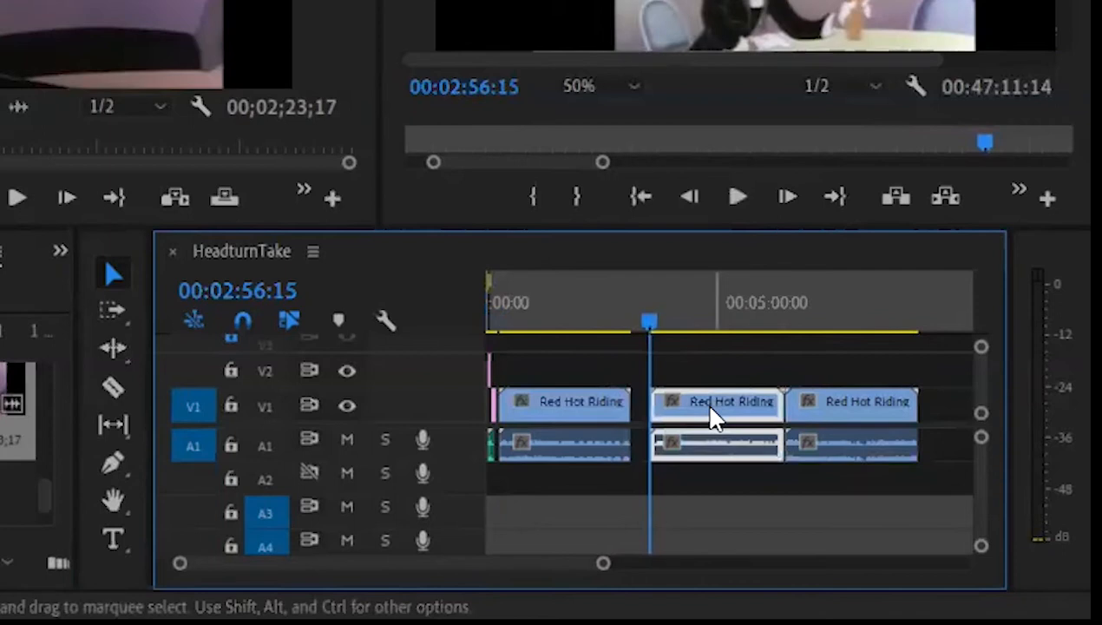
pyautogui.moveTo(708, 409); pyautogui.dragTo(689, 410)
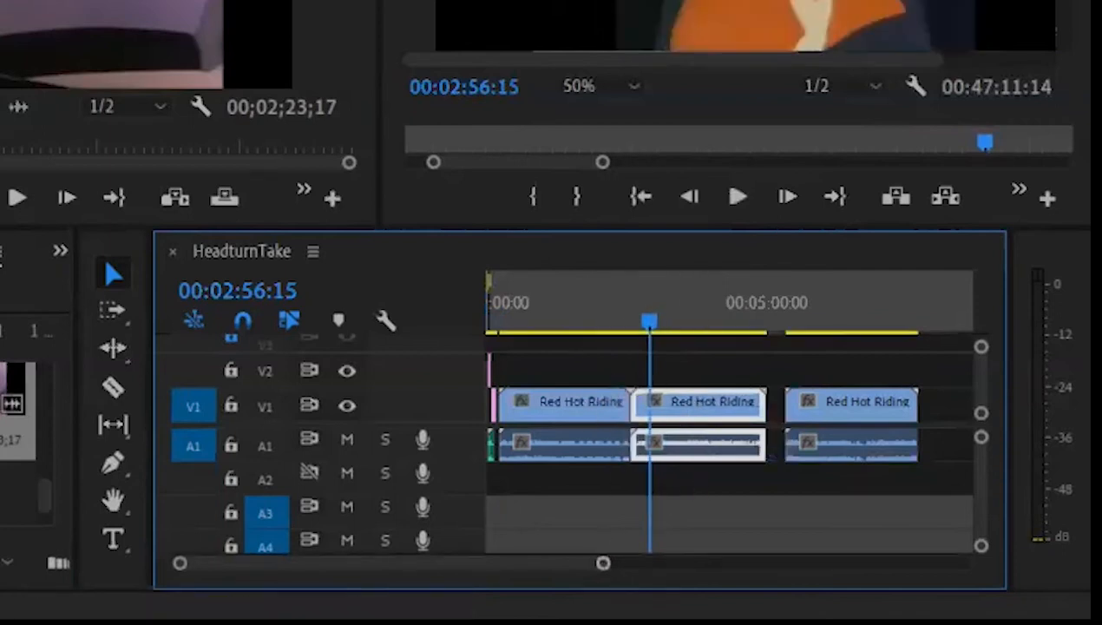
# Try to slide the part 2 clip earlier so it overlaps the end of the part 1 clip.
pyautogui.press('=')
pyautogui.press('=')
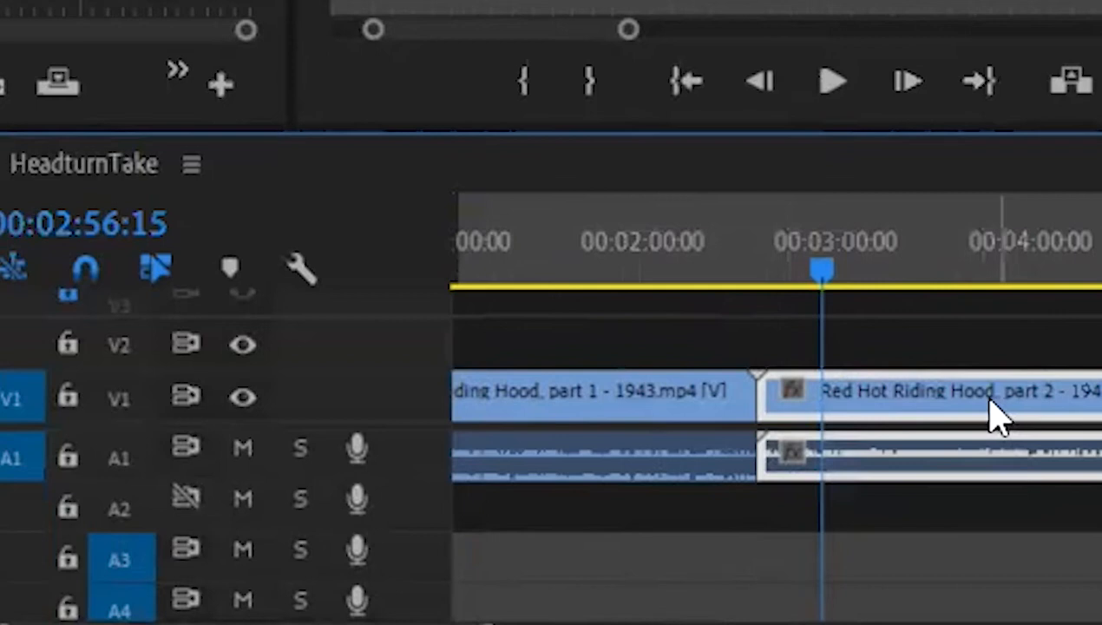
pyautogui.moveTo(996, 415); pyautogui.dragTo(911, 406)
pyautogui.moveTo(909, 399); pyautogui.dragTo(927, 400)
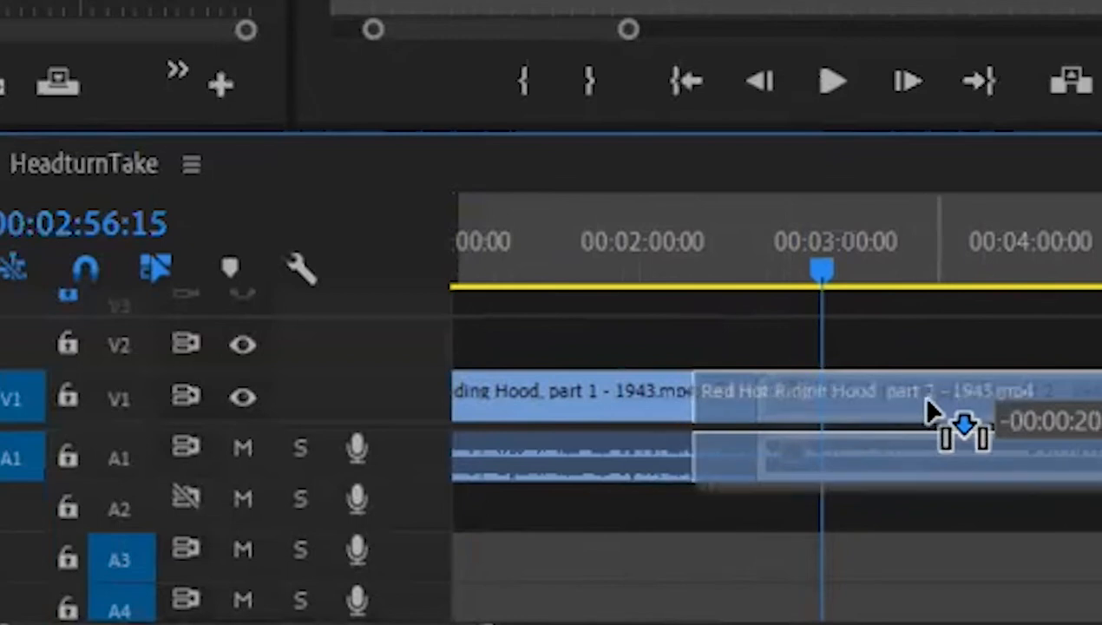
pyautogui.moveTo(926, 402); pyautogui.dragTo(929, 403)
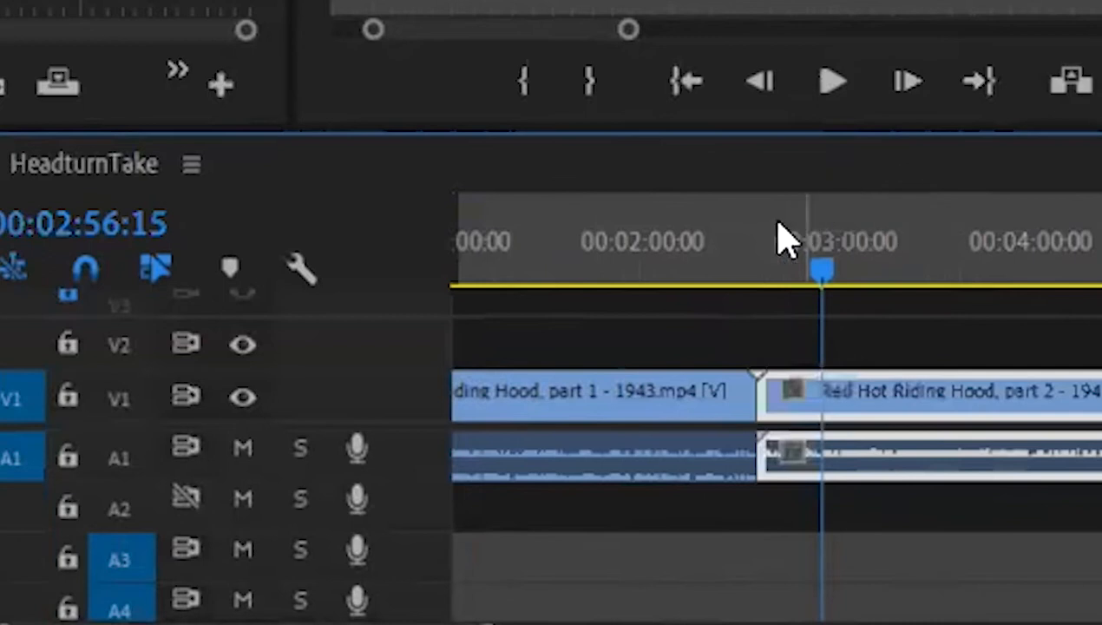
# Play the sequence from 00:02:32:00 across the cut between the part 1 and part 2 clips.
pyautogui.moveTo(753, 257)
pyautogui.mouseDown()
pyautogui.moveTo(735, 255)
pyautogui.moveTo(769, 256)
pyautogui.moveTo(742, 259)
pyautogui.mouseUp()
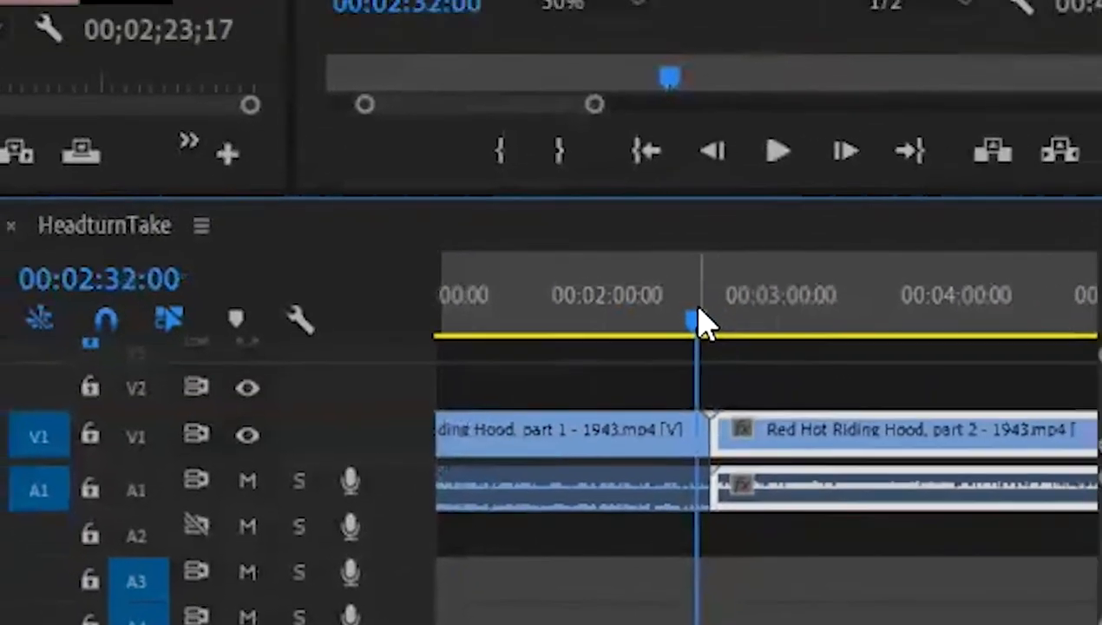
pyautogui.press('space')
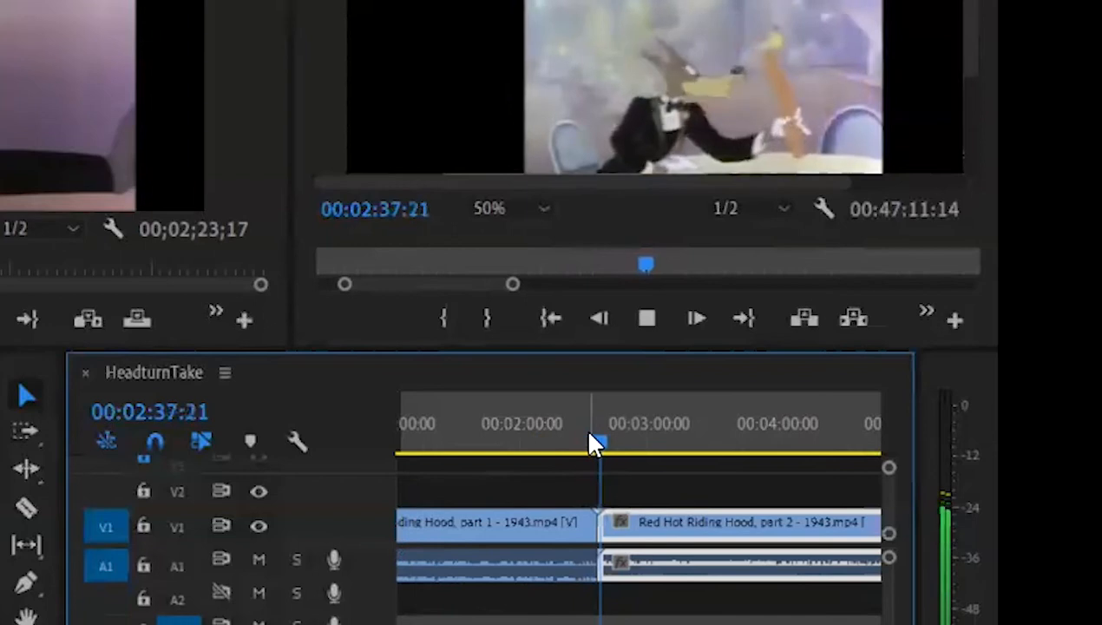
pyautogui.press('space')
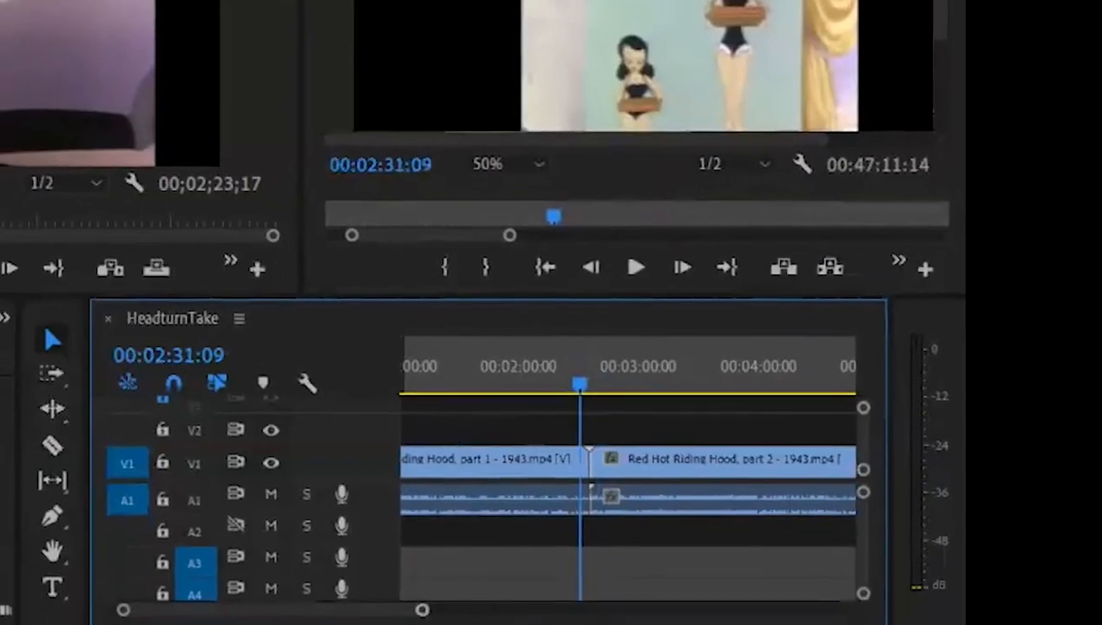
# Examine the Motion, Opacity and Time Remapping options of the part 2 clip's effect badge near the cut, leaving them unchanged.
pyautogui.moveTo(425, 556)
pyautogui.mouseDown()
pyautogui.moveTo(489, 556)
pyautogui.moveTo(413, 555)
pyautogui.moveTo(381, 538)
pyautogui.mouseUp()
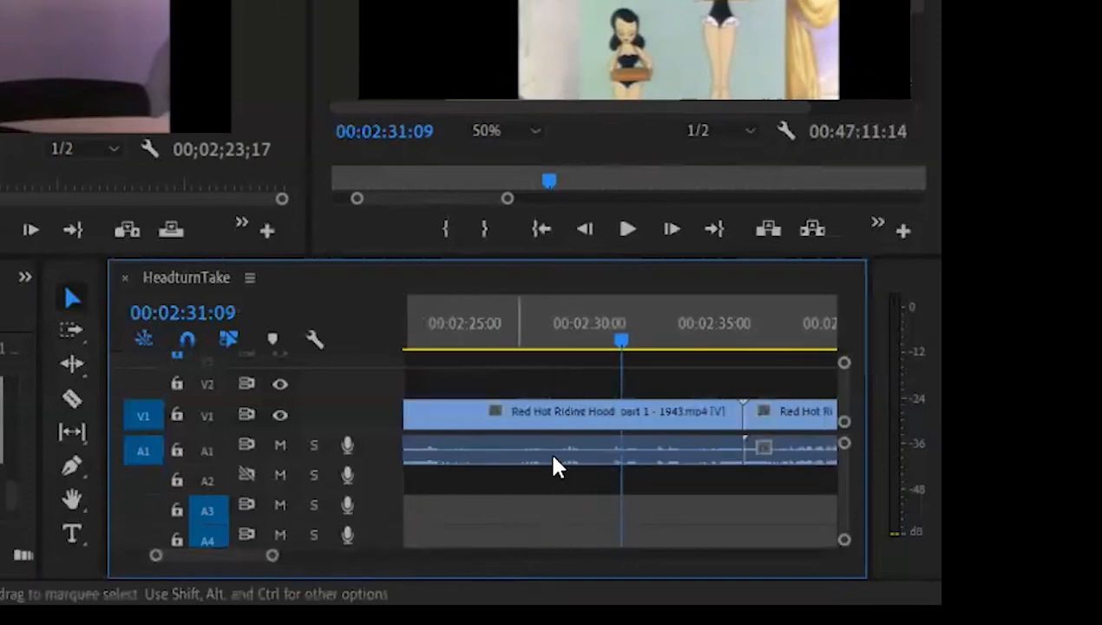
pyautogui.moveTo(620, 349); pyautogui.dragTo(691, 356)
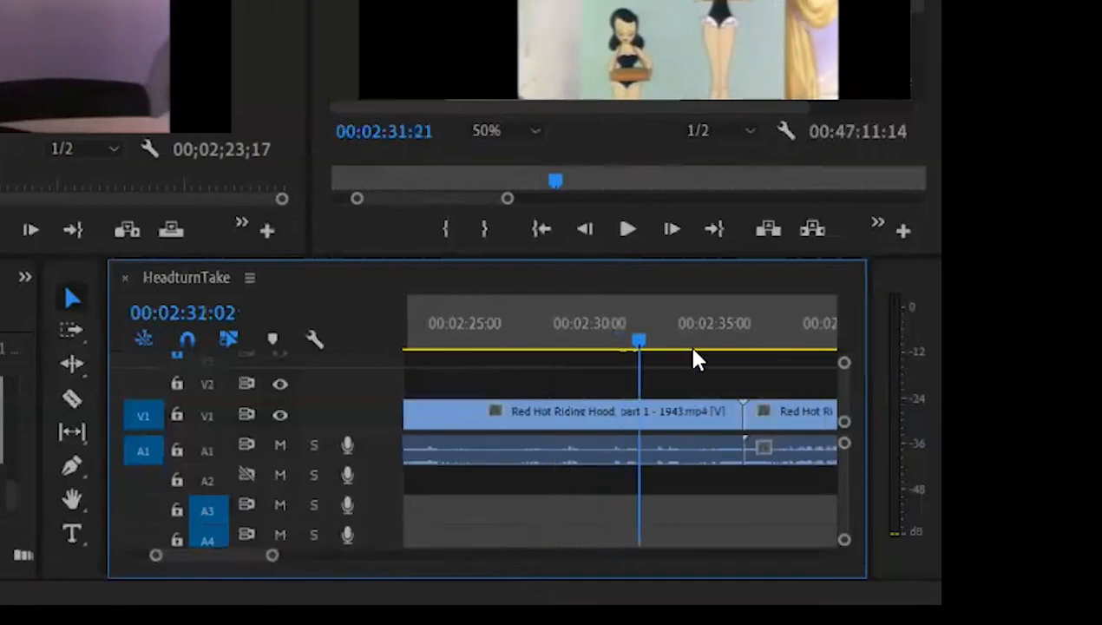
pyautogui.click(758, 416)
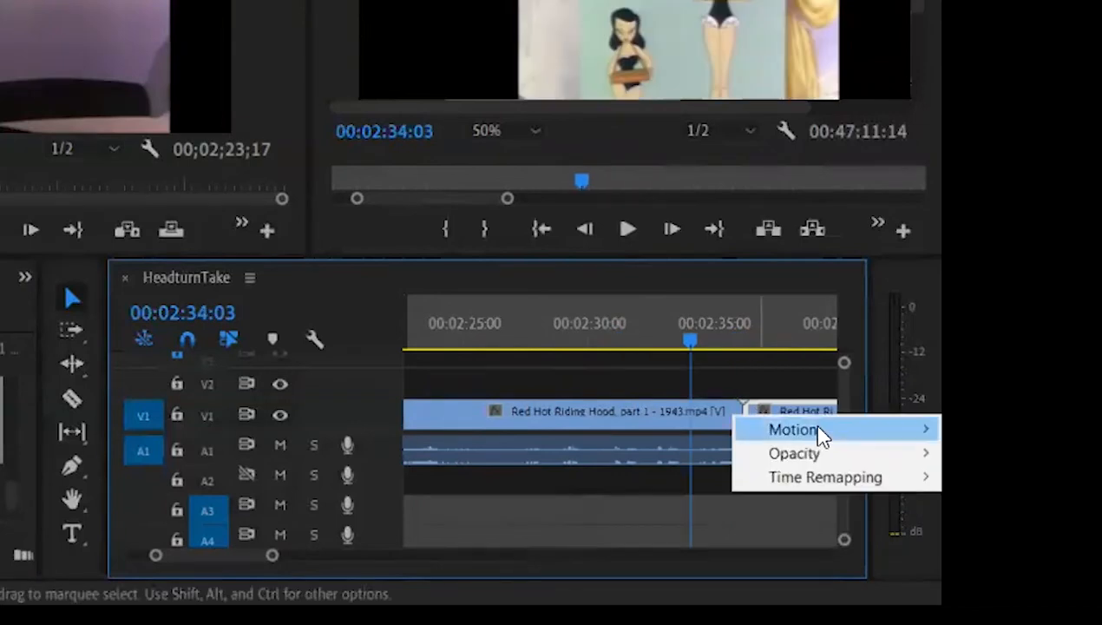
pyautogui.moveTo(819, 433)
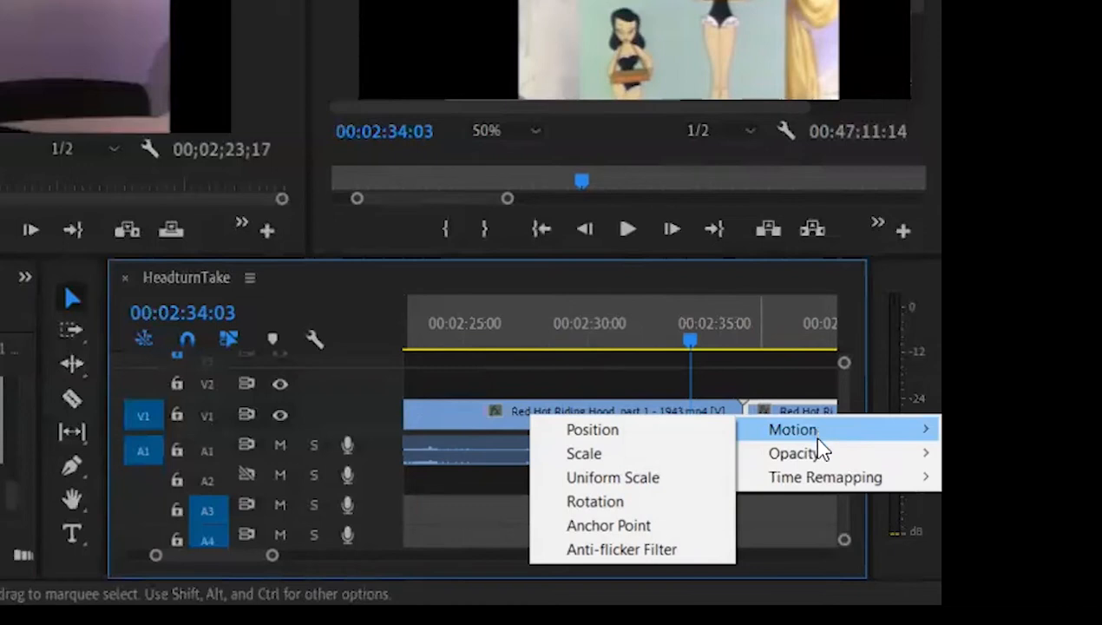
pyautogui.moveTo(819, 453)
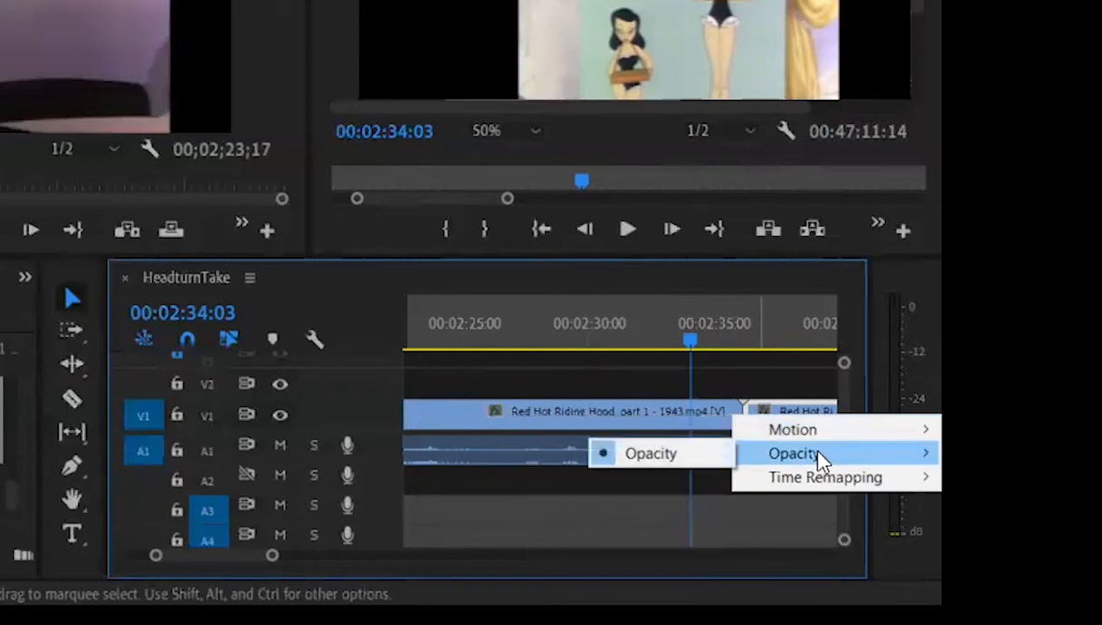
pyautogui.moveTo(818, 477)
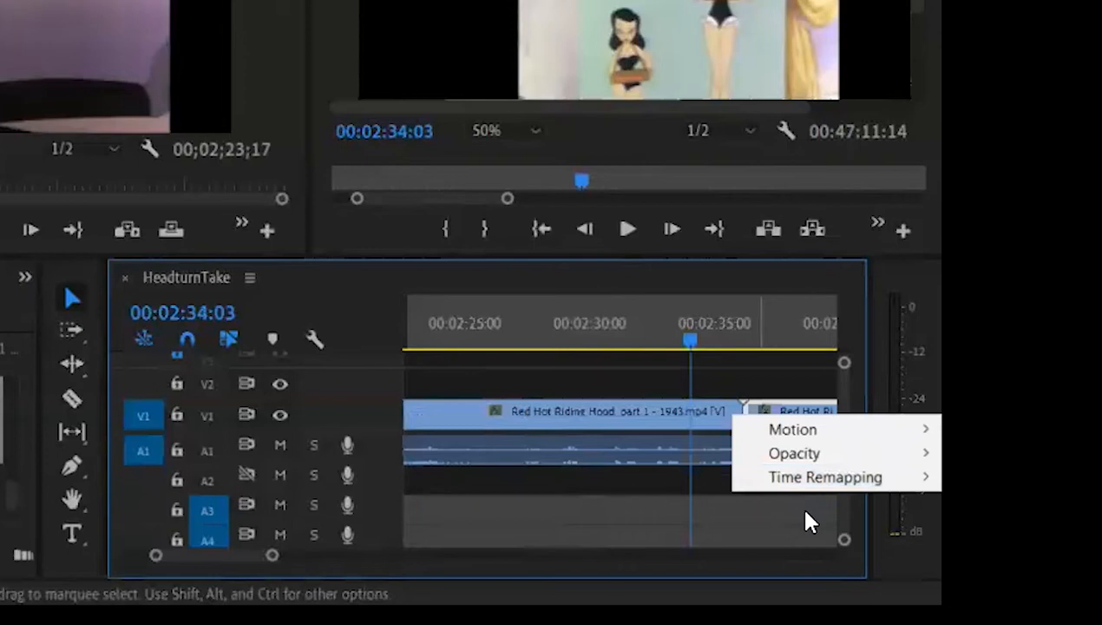
pyautogui.click(805, 511)
# Park the playhead at 00:02:35:23, on the cut between the part 1 and part 2 clips.
pyautogui.press('-')
pyautogui.press('-')
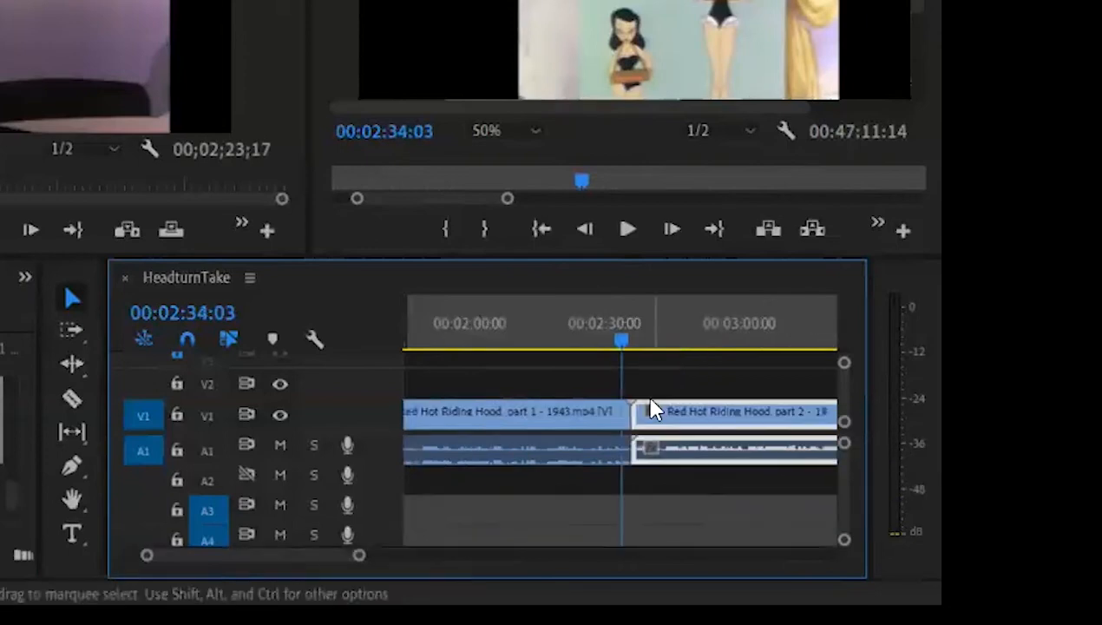
pyautogui.moveTo(631, 340); pyautogui.dragTo(632, 365)
pyautogui.moveTo(631, 486)
pyautogui.mouseDown()
pyautogui.moveTo(618, 484)
pyautogui.moveTo(633, 486)
pyautogui.mouseUp()
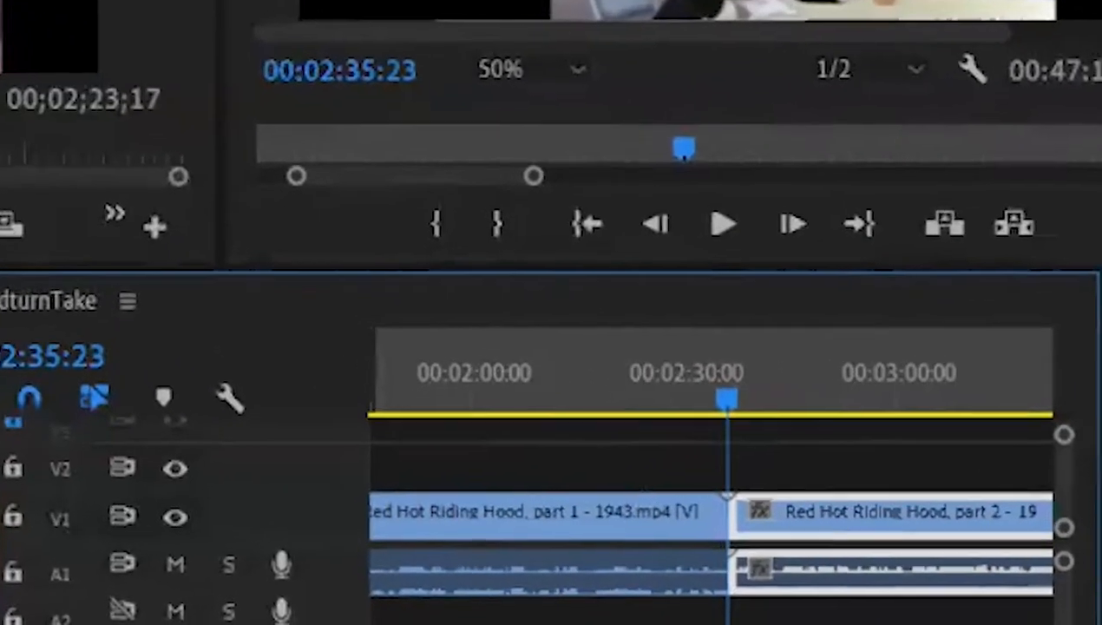
# Inspect the cut between the part 1 and part 2 clips at wide and close timeline scales.
pyautogui.press('-')
pyautogui.press('-')
pyautogui.press('-')
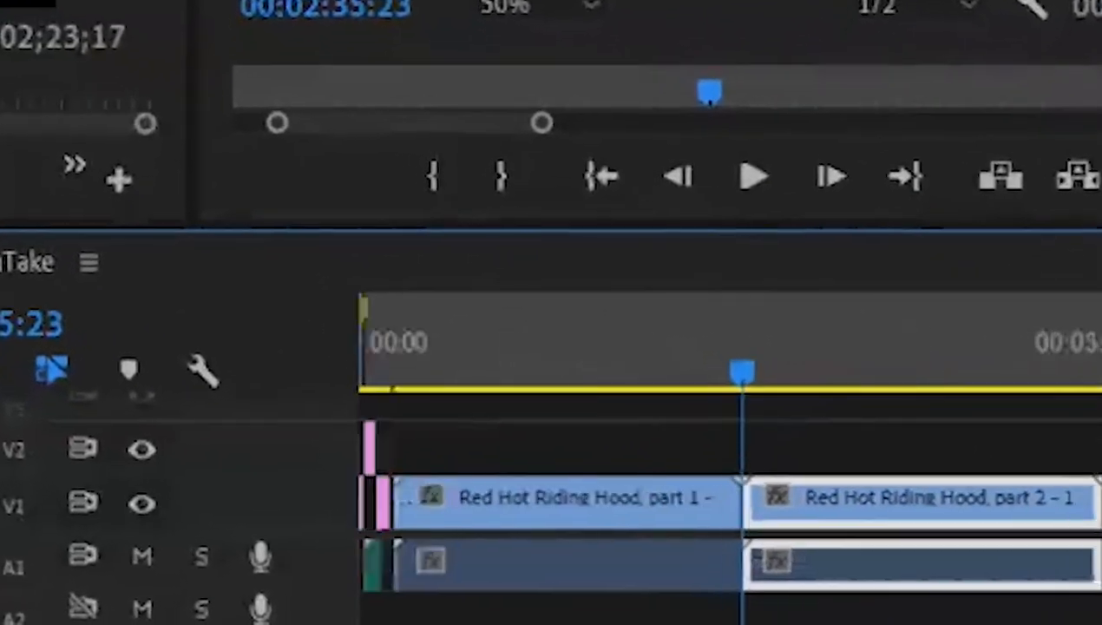
pyautogui.press('=')
pyautogui.press('=')
pyautogui.press('=')
pyautogui.press('=')
pyautogui.press('=')
pyautogui.press('=')
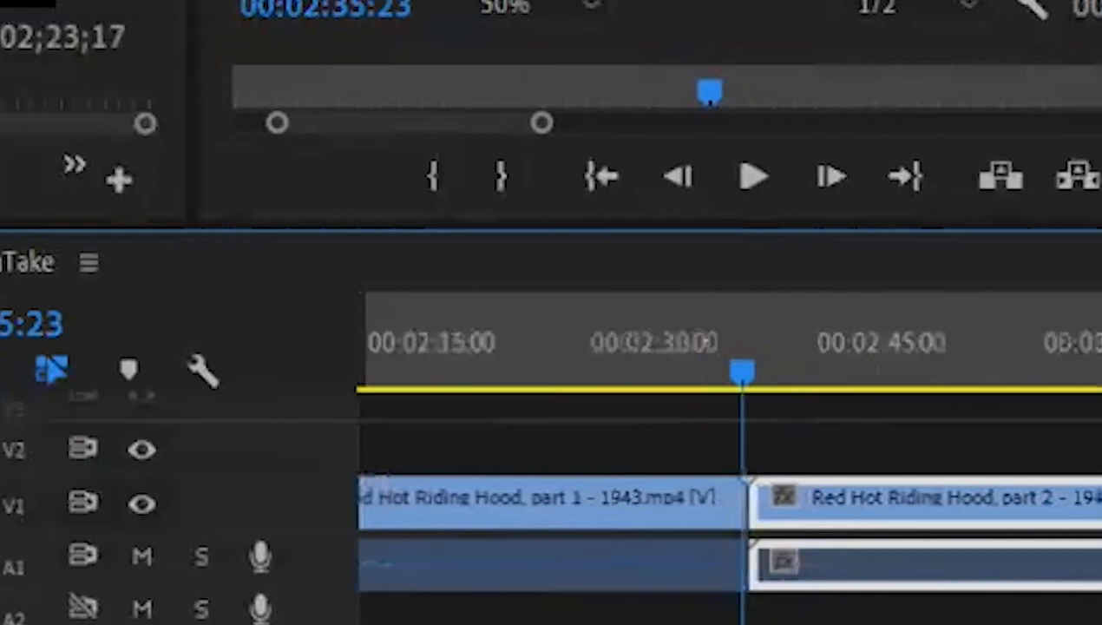
# Step frame by frame back and forth across the cut between part 1 and part 2, ending at 00:02:35:24.
pyautogui.press('pagedown')
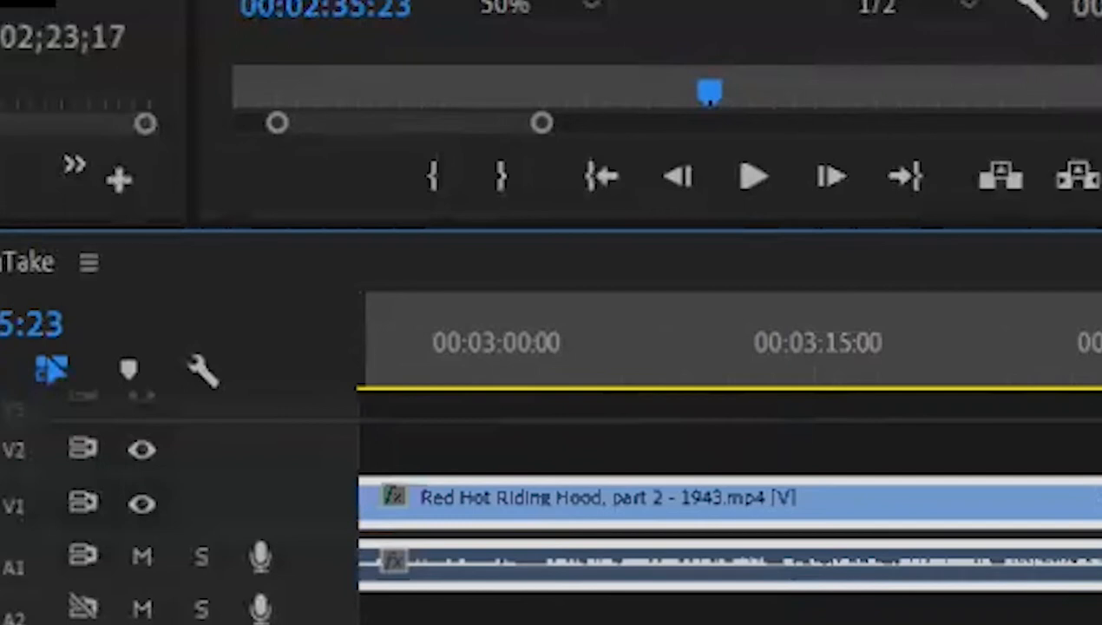
pyautogui.press('Left')
pyautogui.press('Left')
pyautogui.press('Left')
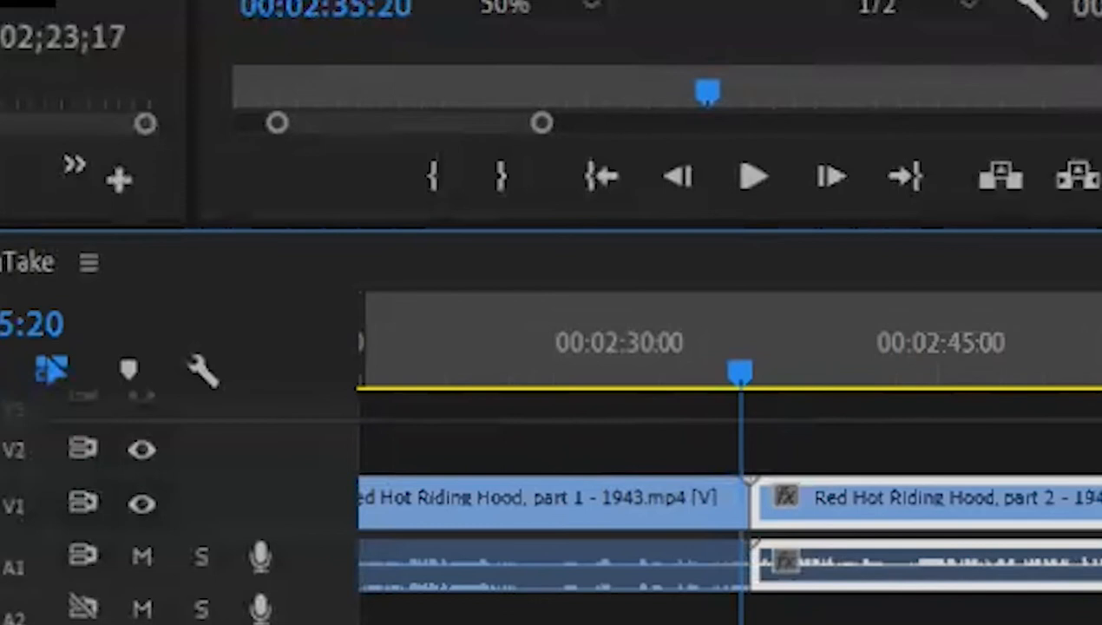
pyautogui.press('Left')
pyautogui.press('Right')
pyautogui.press('Right')
pyautogui.press('Right')
pyautogui.press('Right')
pyautogui.press('Right')
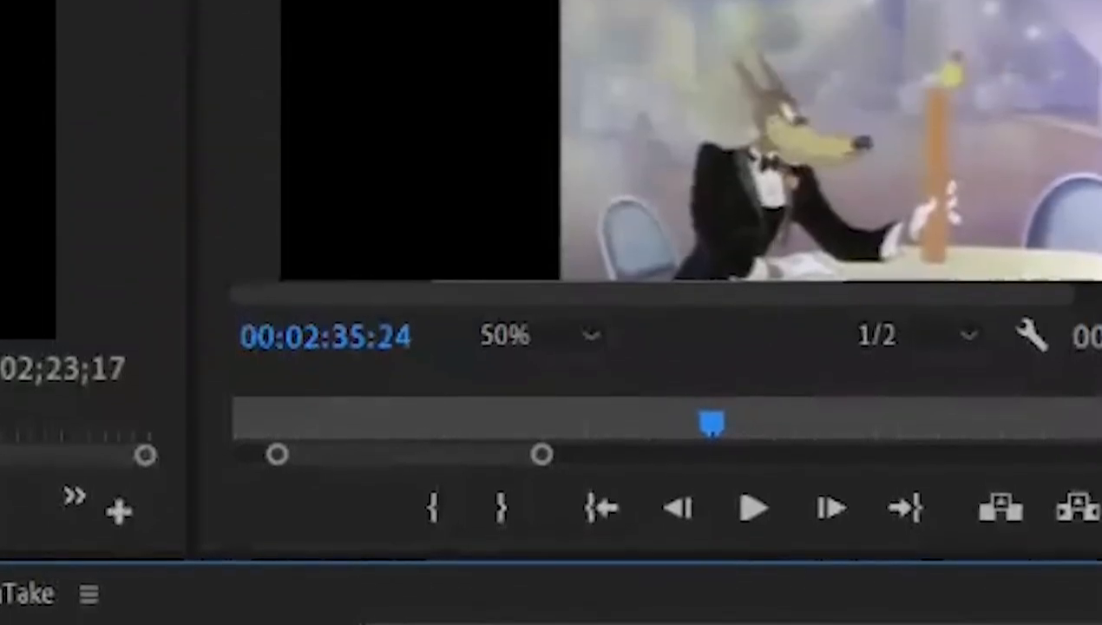
# Examine the opening frames of part 2 one by one, from 00:02:35:24 past 00:02:36:17.
pyautogui.press('Right')
pyautogui.press('Right')
pyautogui.press('Right')
pyautogui.press('Right')
pyautogui.press('Right')
pyautogui.press('Right')
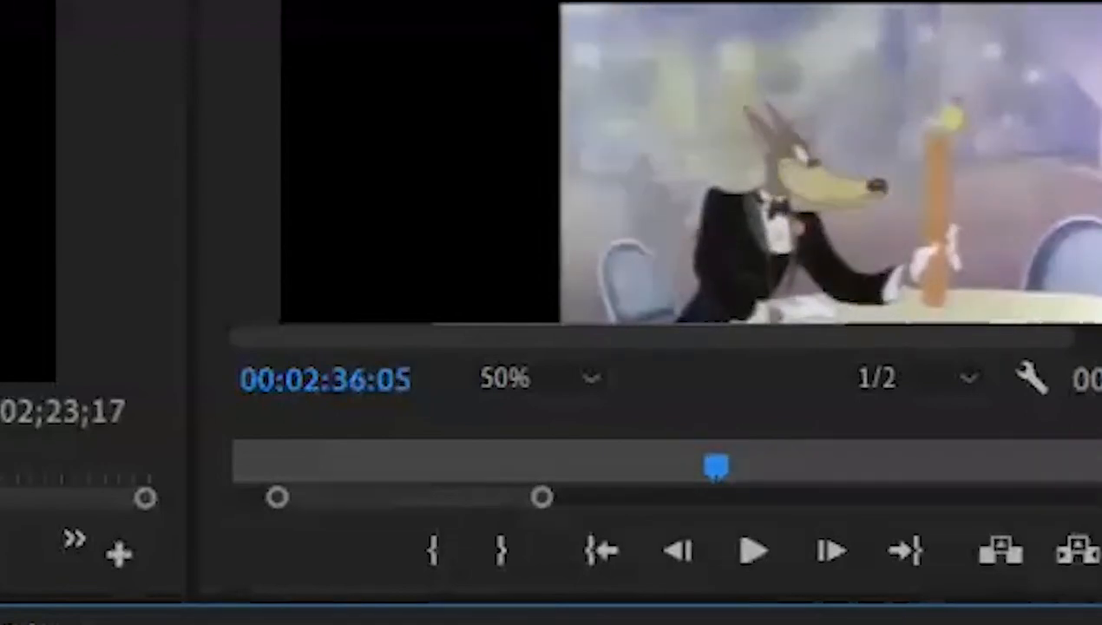
pyautogui.press('Right')
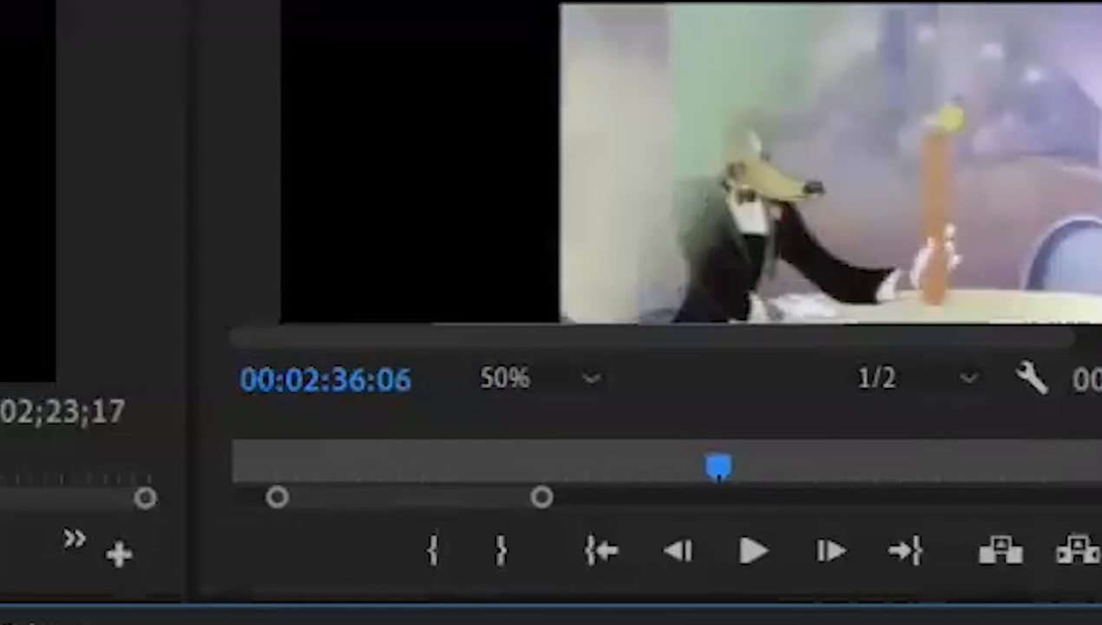
pyautogui.press('Right')
pyautogui.press('Right')
pyautogui.press('Right')
pyautogui.press('Right')
pyautogui.press('Right')
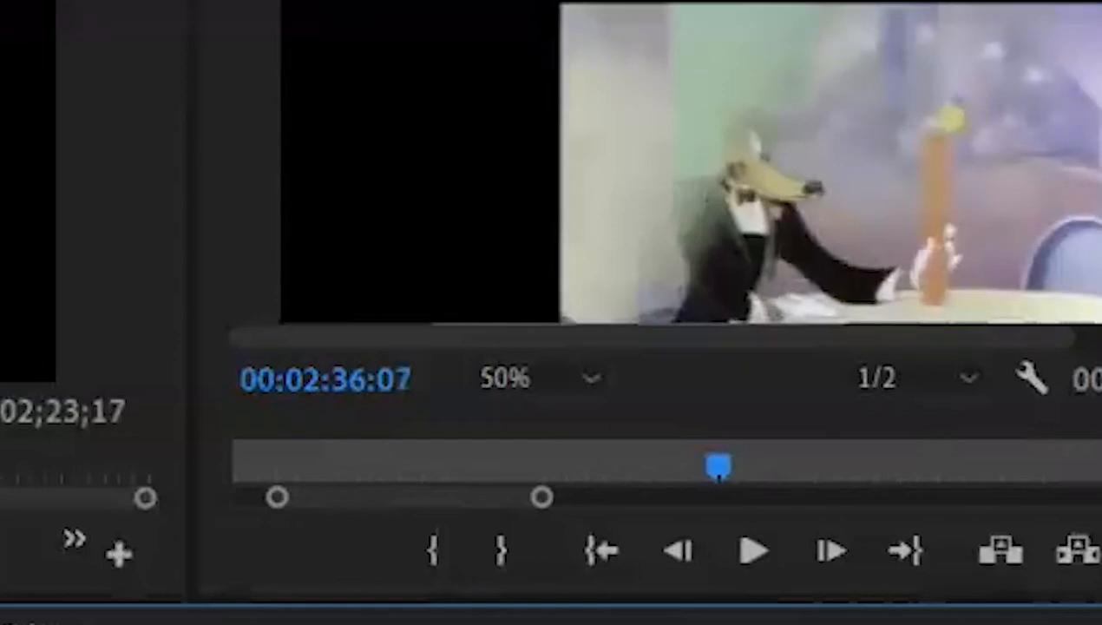
pyautogui.press('Right')
pyautogui.press('Right')
pyautogui.press('Right')
pyautogui.press('Right')
pyautogui.press('Right')
pyautogui.press('Right')
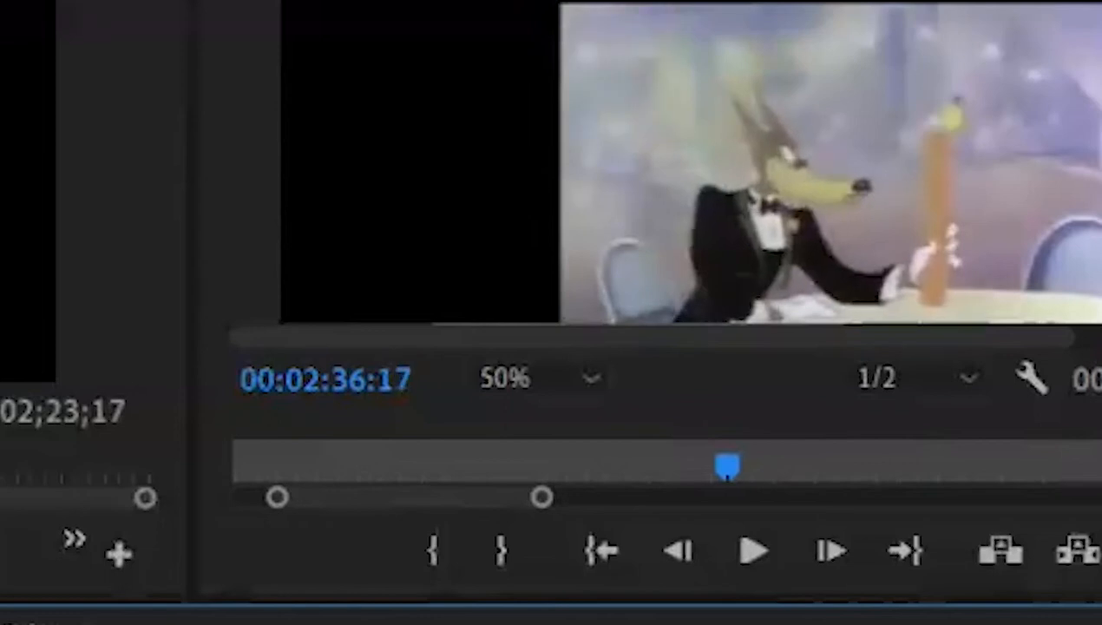
pyautogui.press('Right')
pyautogui.press('Right')
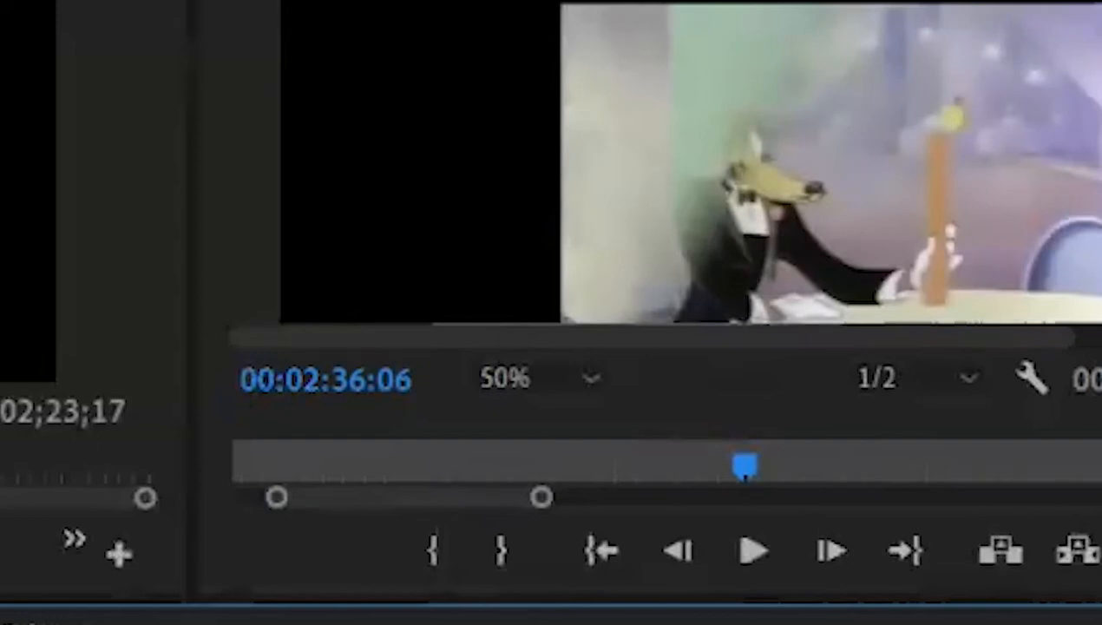
# Examine the dissolve at the end of part 1 frame by frame from 00:02:34:15 to 00:02:35:15.
pyautogui.press('Up')
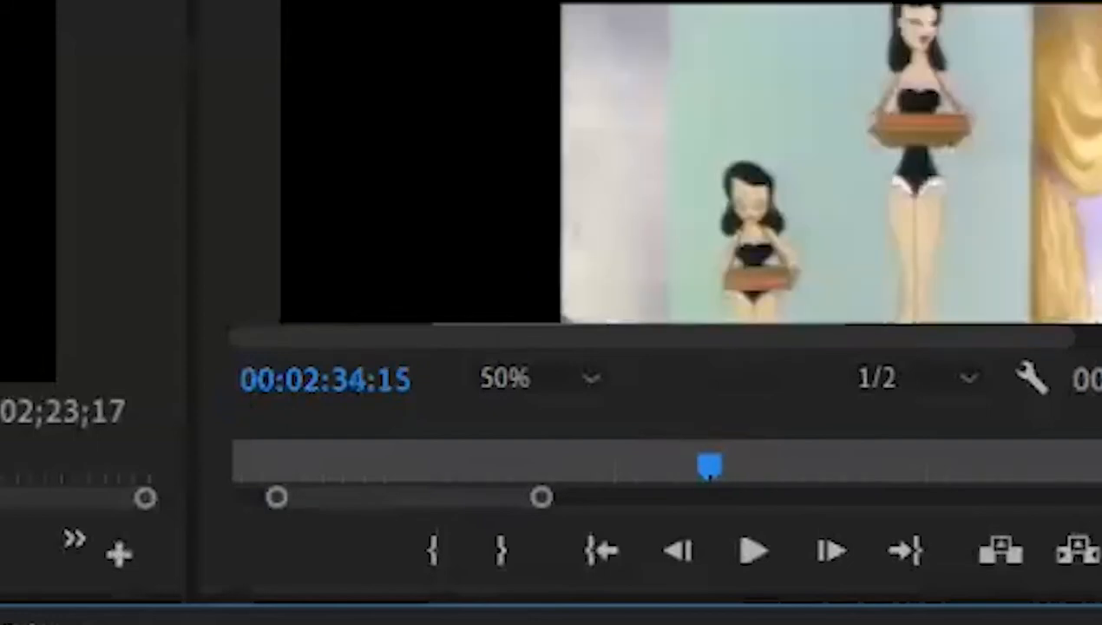
pyautogui.press('Right')
pyautogui.press('Right')
pyautogui.press('Right')
pyautogui.press('Right')
pyautogui.press('Right')
pyautogui.press('Right')
pyautogui.press('Right')
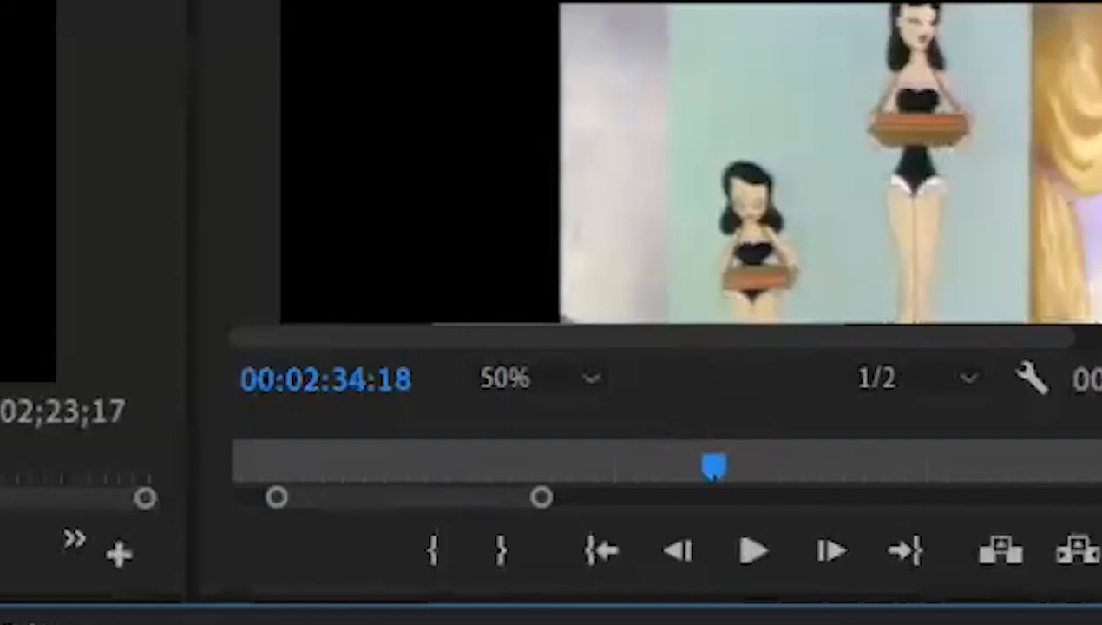
pyautogui.press('Right')
pyautogui.press('Right')
pyautogui.press('Right')
pyautogui.press('Right')
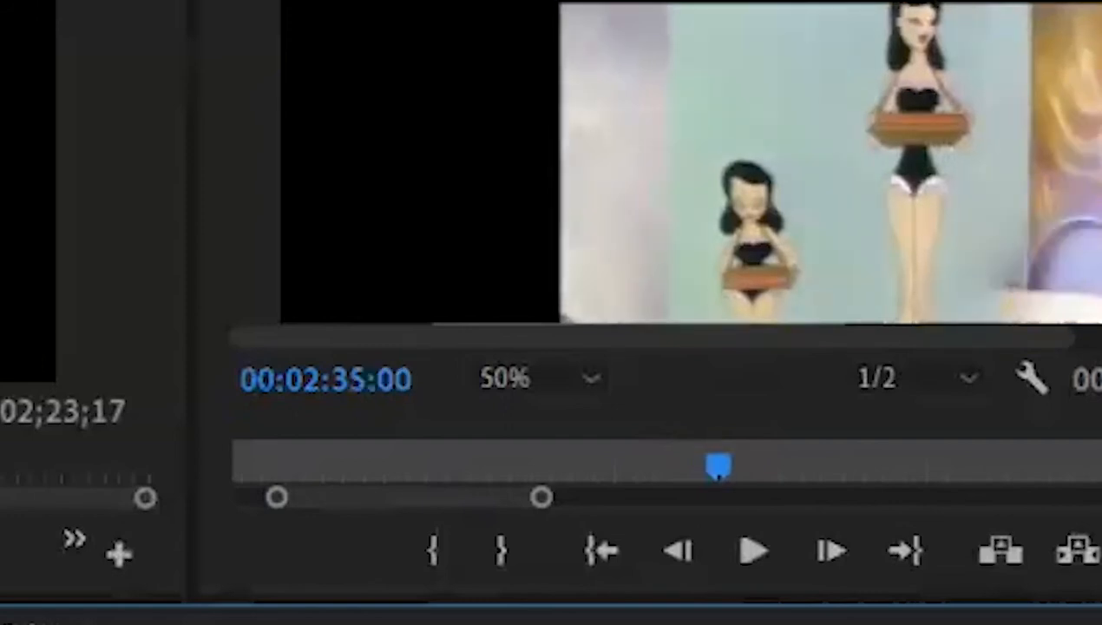
pyautogui.press('Right')
pyautogui.press('Right')
pyautogui.press('Right')
pyautogui.press('Right')
pyautogui.press('Right')
pyautogui.press('Right')
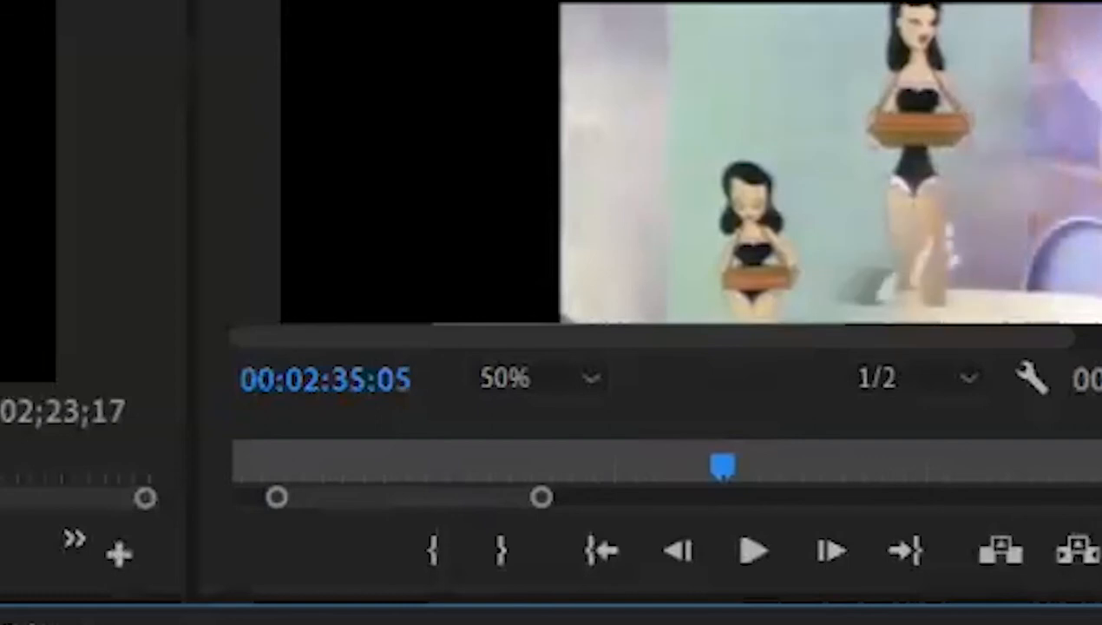
pyautogui.press('Right')
pyautogui.press('Right')
pyautogui.press('Right')
pyautogui.press('Right')
pyautogui.press('Right')
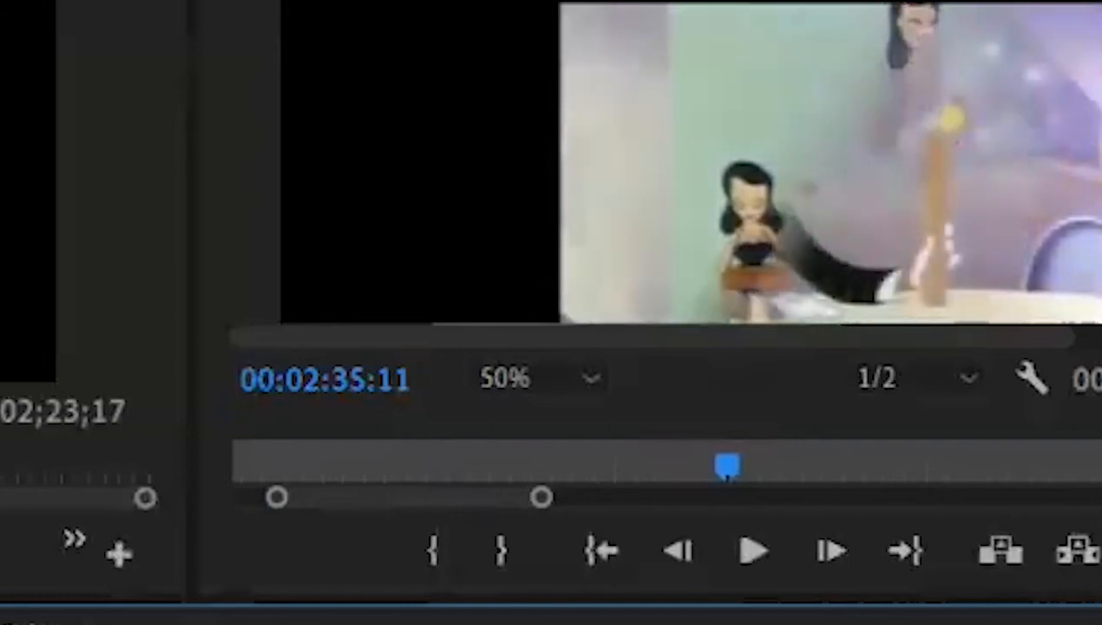
pyautogui.press('Right')
pyautogui.press('Right')
pyautogui.press('Right')
pyautogui.press('Right')
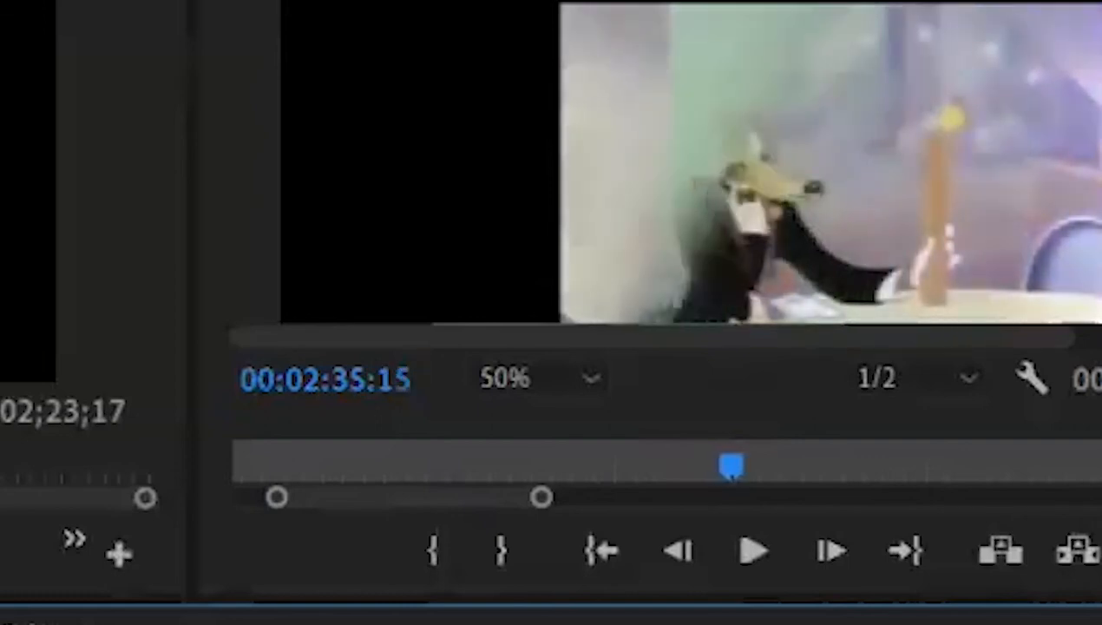
# Park the playhead at 00:02:35:17, near the end of the dissolve in the part 1 clip.
pyautogui.press('Right')
pyautogui.press('Right')
pyautogui.press('Right')
pyautogui.press('Right')
pyautogui.press('Right')
pyautogui.press('Right')
pyautogui.press('Right')
pyautogui.press('Right')
pyautogui.press('Right')
pyautogui.press('Right')
pyautogui.press('Right')
pyautogui.press('Right')
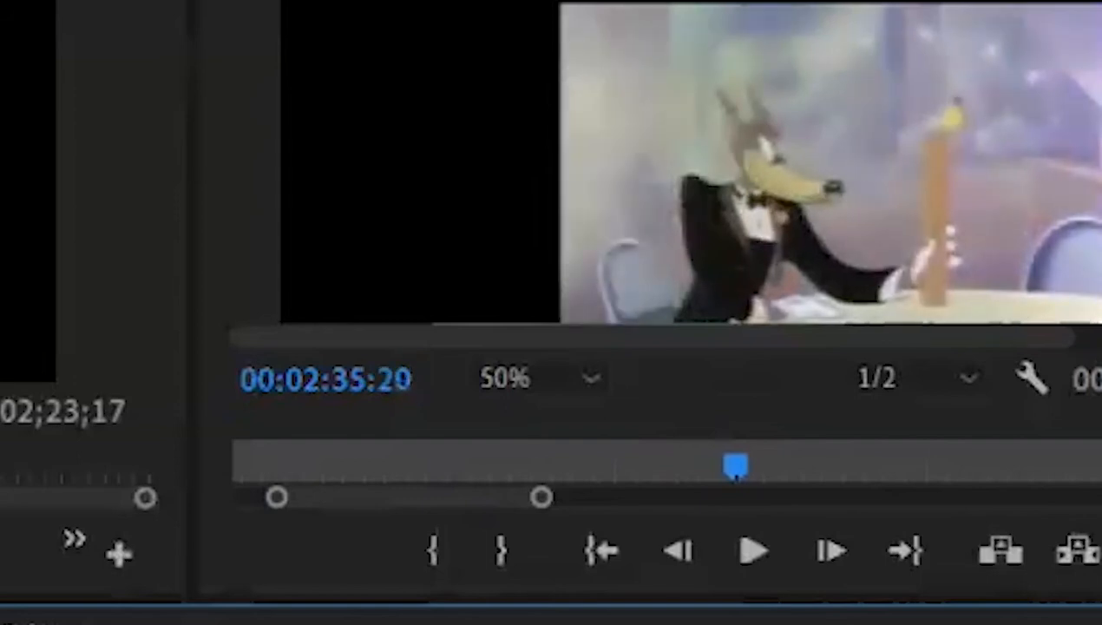
pyautogui.press('Left')
pyautogui.press('Left')
pyautogui.press('Left')
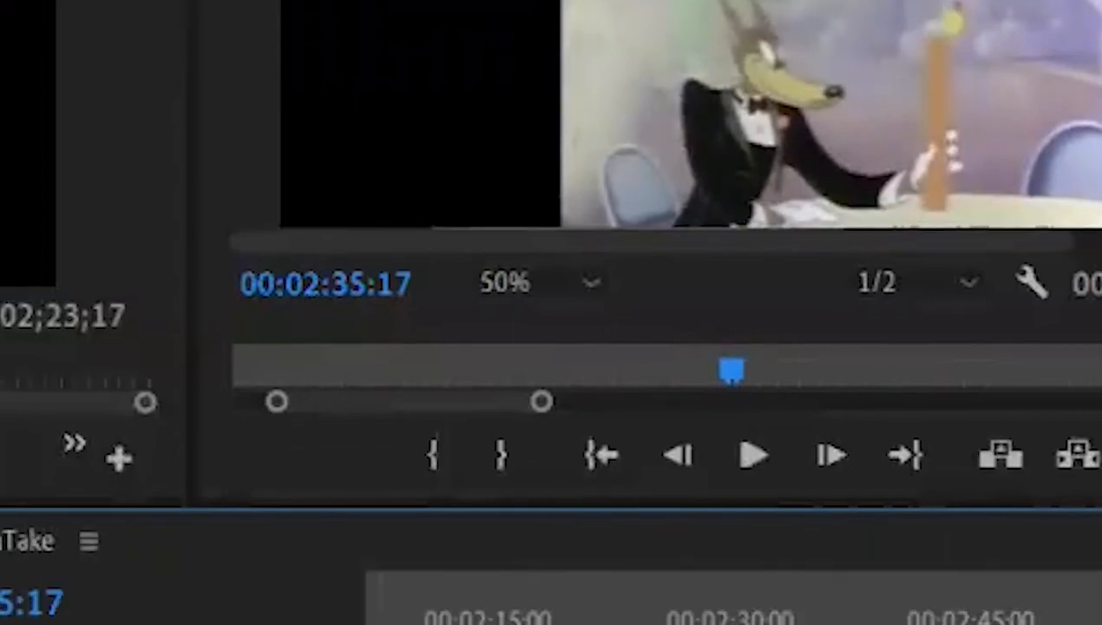
# Trim the end of the part 1 clip back to the playhead at 00:02:35:17.
pyautogui.press('-')
pyautogui.press('-')
pyautogui.press('-')
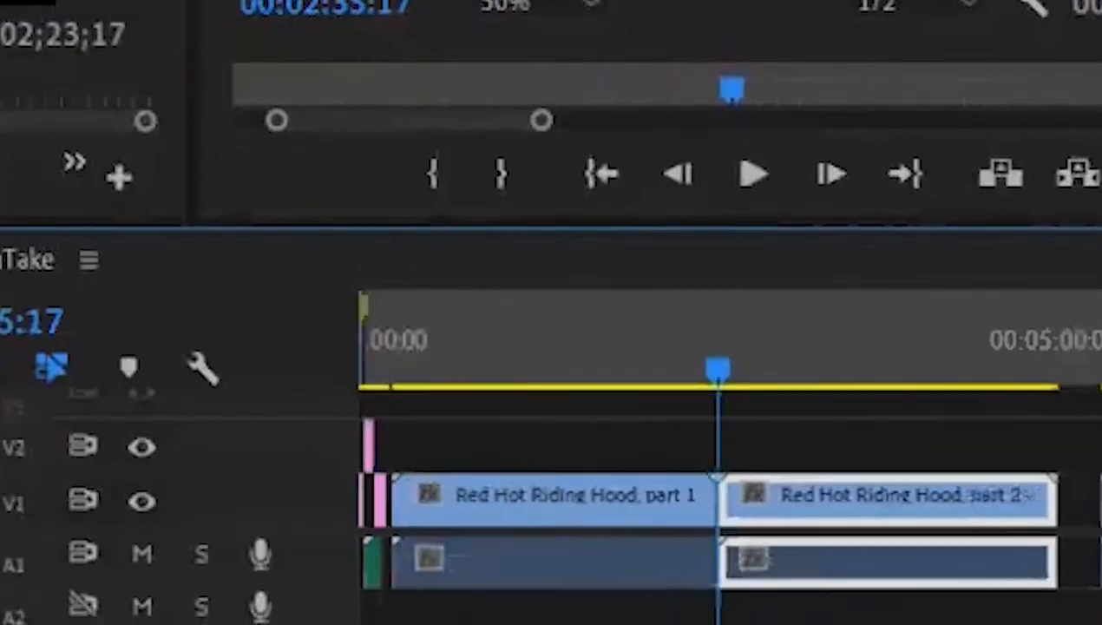
pyautogui.press('=')
pyautogui.press('=')
pyautogui.press('=')
pyautogui.press('=')
pyautogui.press('=')
pyautogui.press('=')
pyautogui.press('=')
pyautogui.press('=')
pyautogui.press('=')
pyautogui.press('=')
pyautogui.press('-')
pyautogui.press('-')
pyautogui.press('-')
pyautogui.press('-')
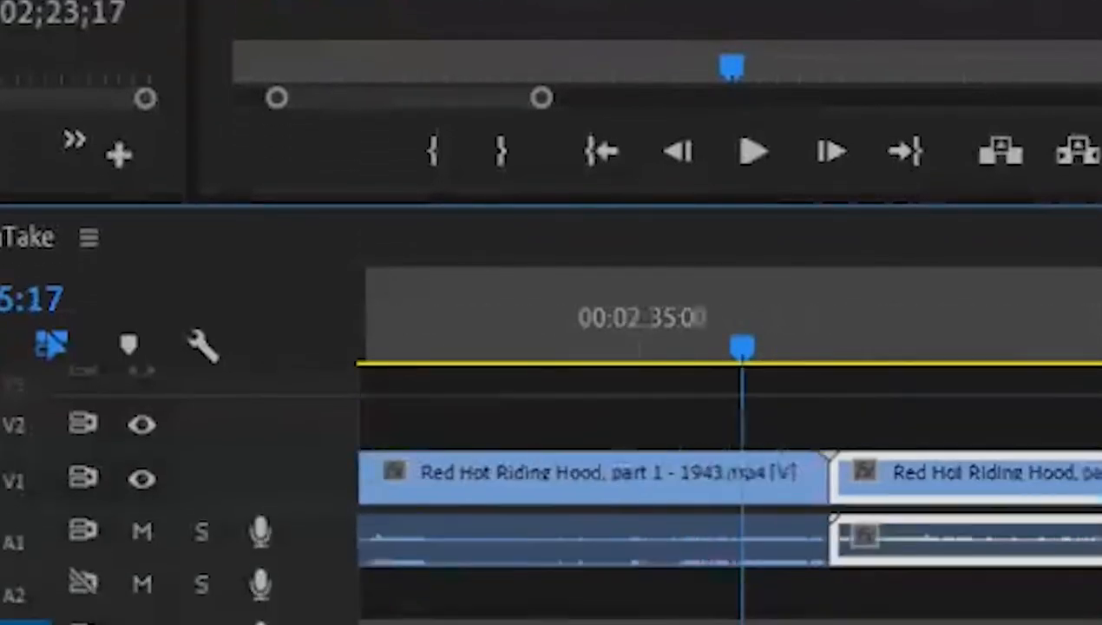
pyautogui.press('=')
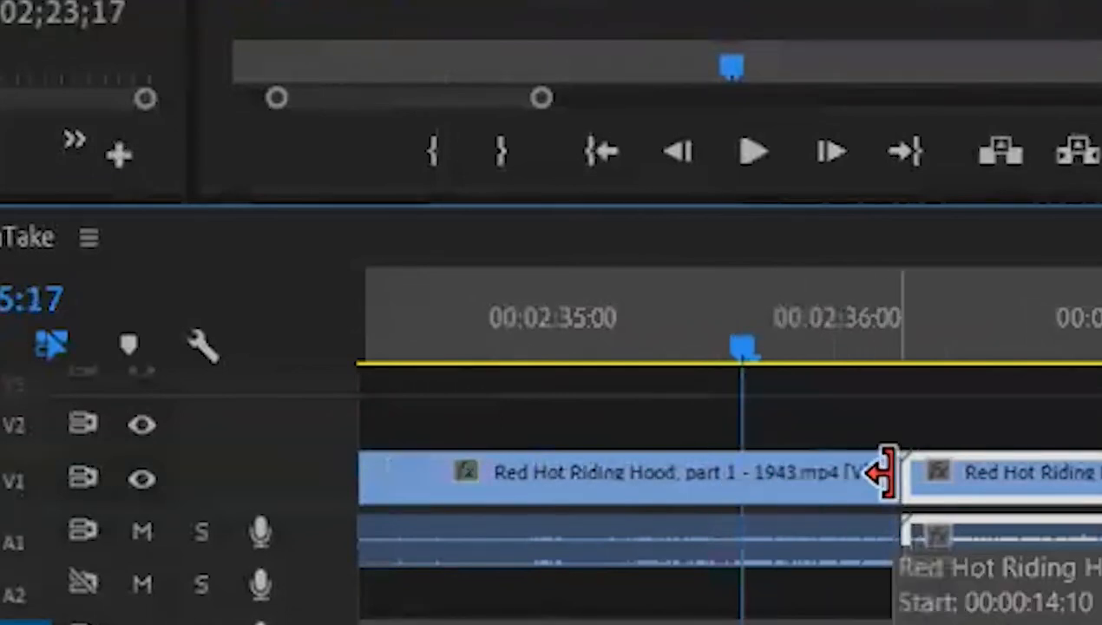
pyautogui.moveTo(883, 472); pyautogui.dragTo(751, 484)
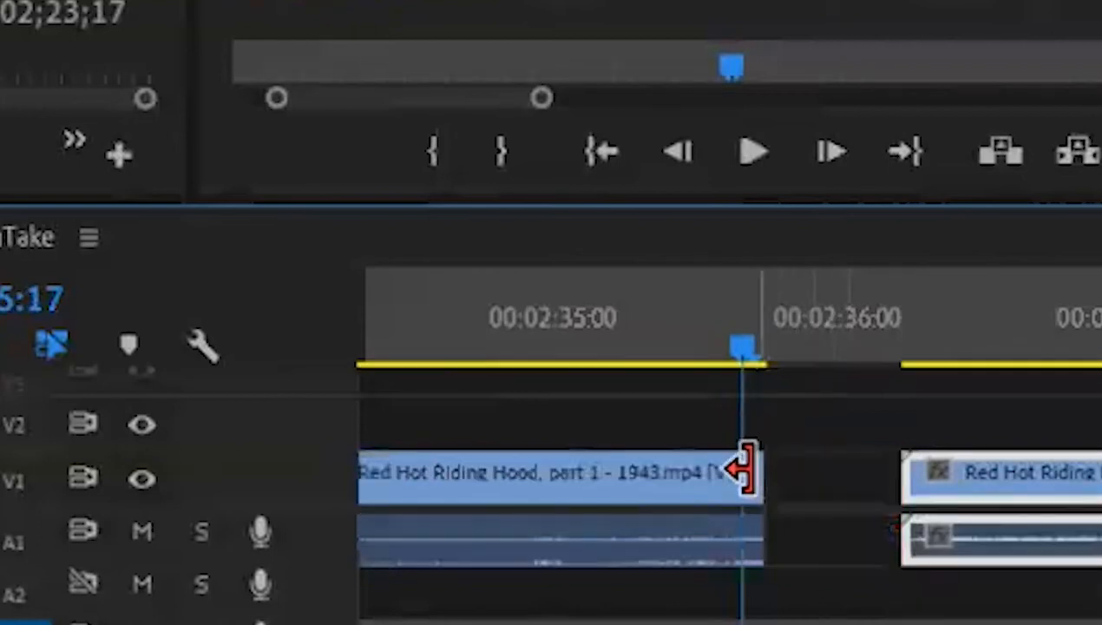
pyautogui.moveTo(745, 475); pyautogui.dragTo(720, 491)
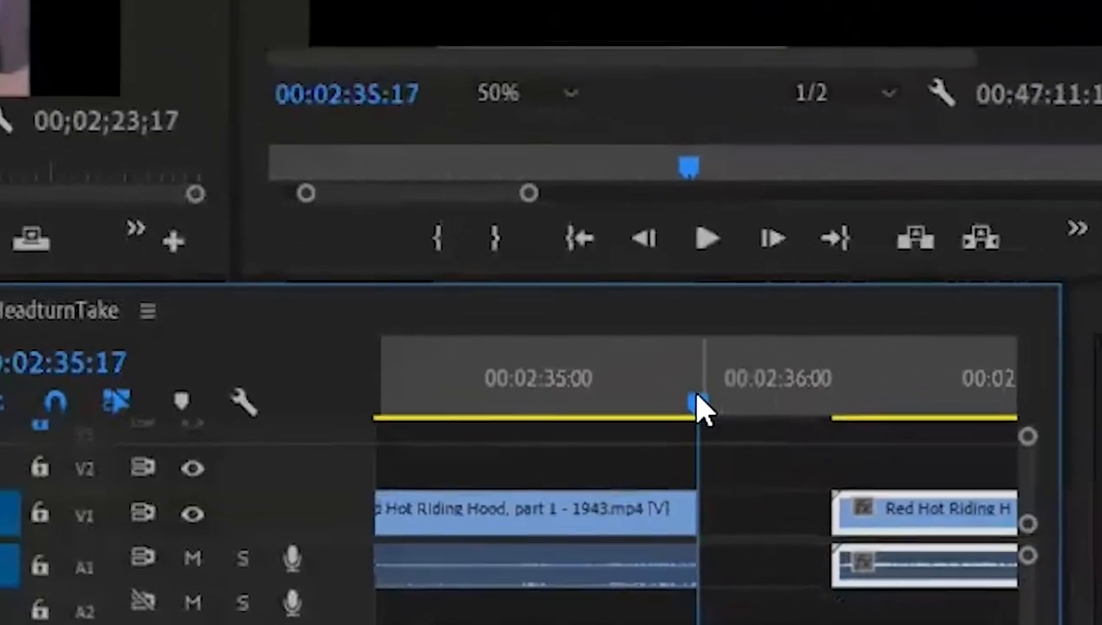
# Check the trimmed end of the part 1 clip at frames 00:02:35:16 and 00:02:35:17.
pyautogui.click(735, 353)
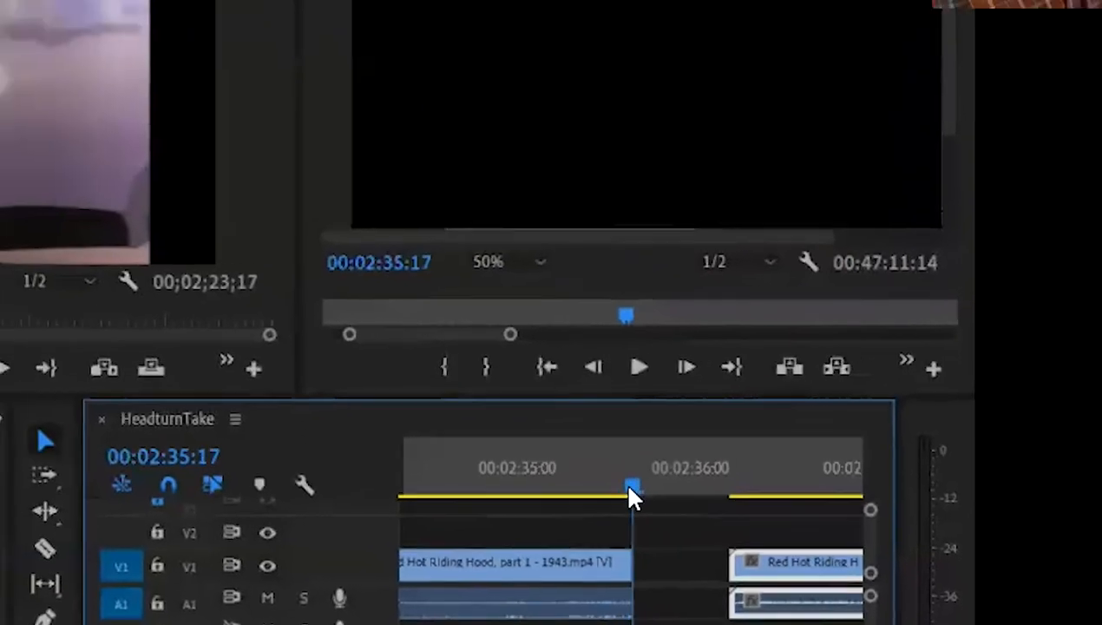
pyautogui.click(667, 434)
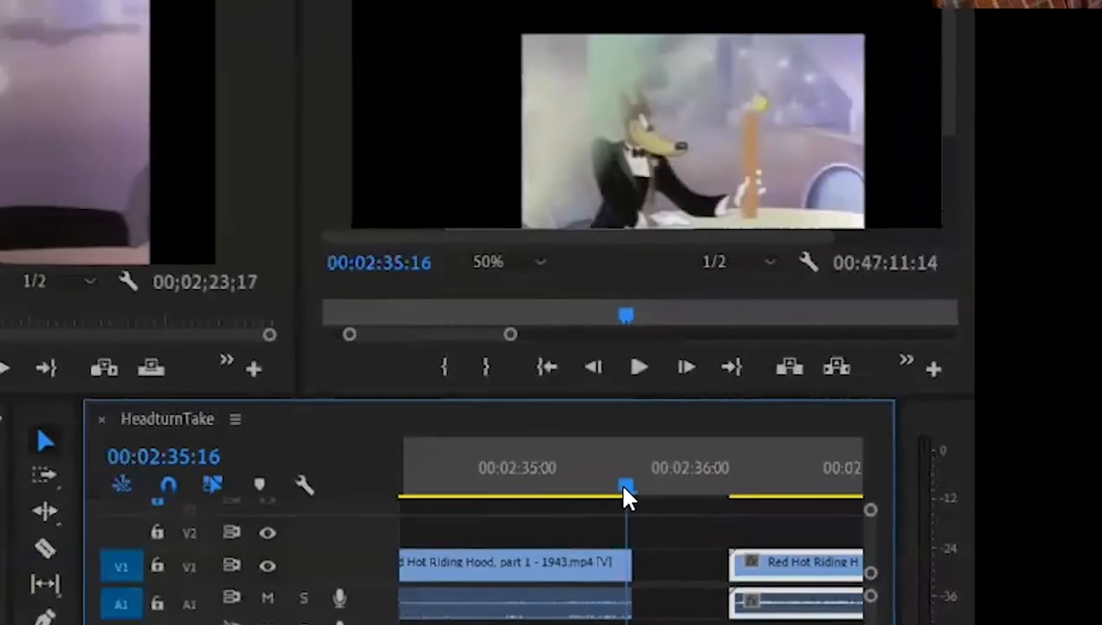
pyautogui.click(627, 487)
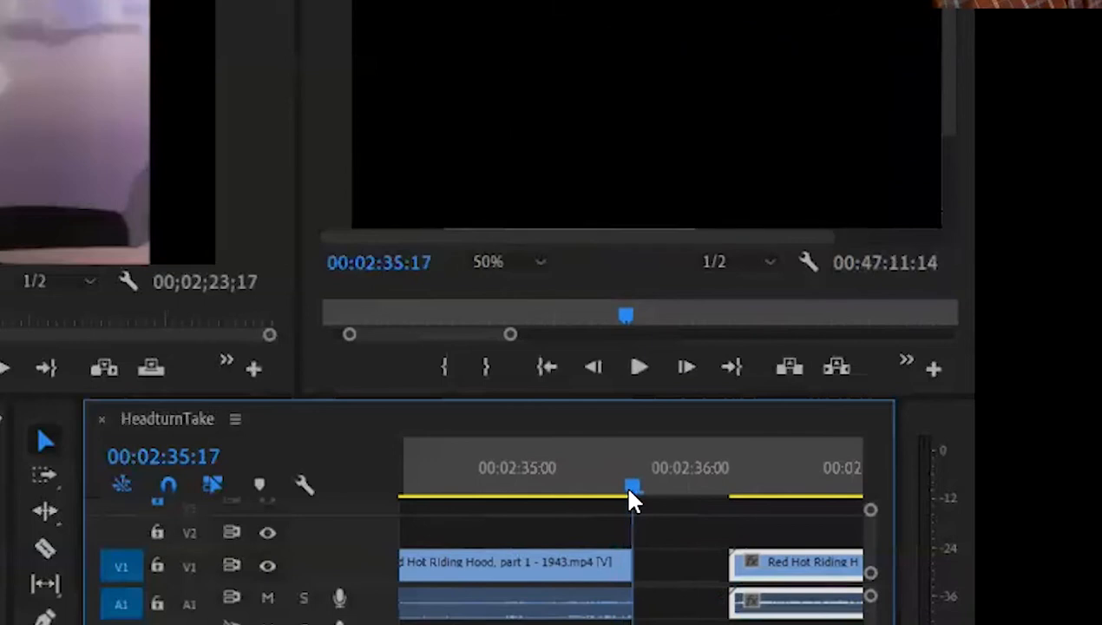
# Trim the start of the part 2 clip to 00:02:36:08.
pyautogui.click(736, 493)
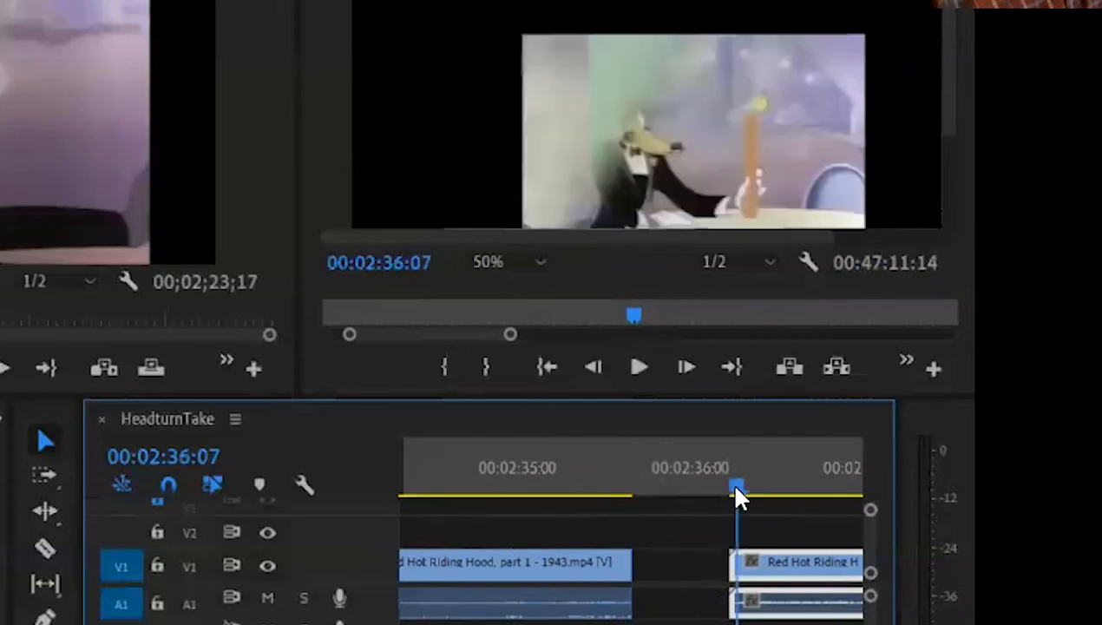
pyautogui.press('Right')
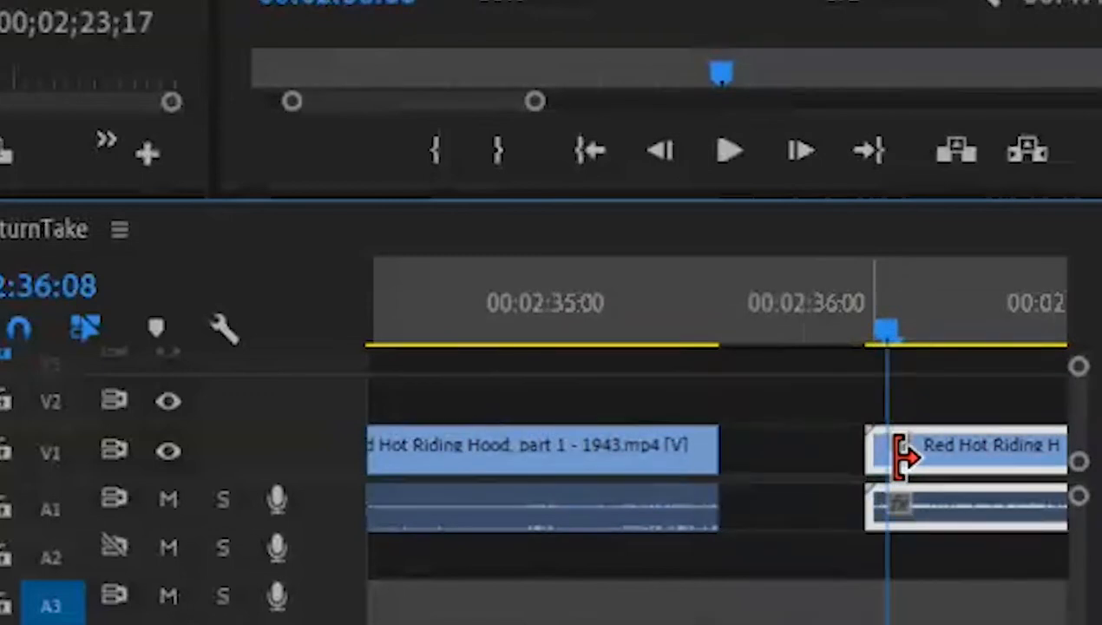
pyautogui.moveTo(875, 451)
pyautogui.mouseDown()
pyautogui.moveTo(898, 451)
pyautogui.moveTo(887, 453)
pyautogui.mouseUp()
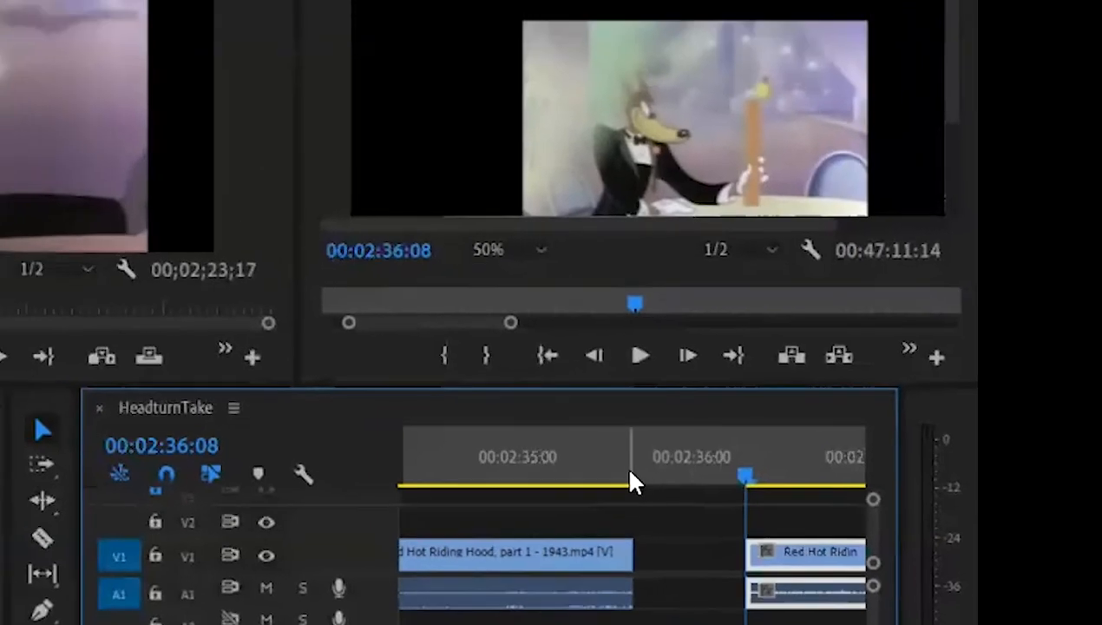
# Compare part 1's last frame at 00:02:35:16 with part 2's opening frames from 00:02:36:08 to 00:02:36:11.
pyautogui.click(643, 449)
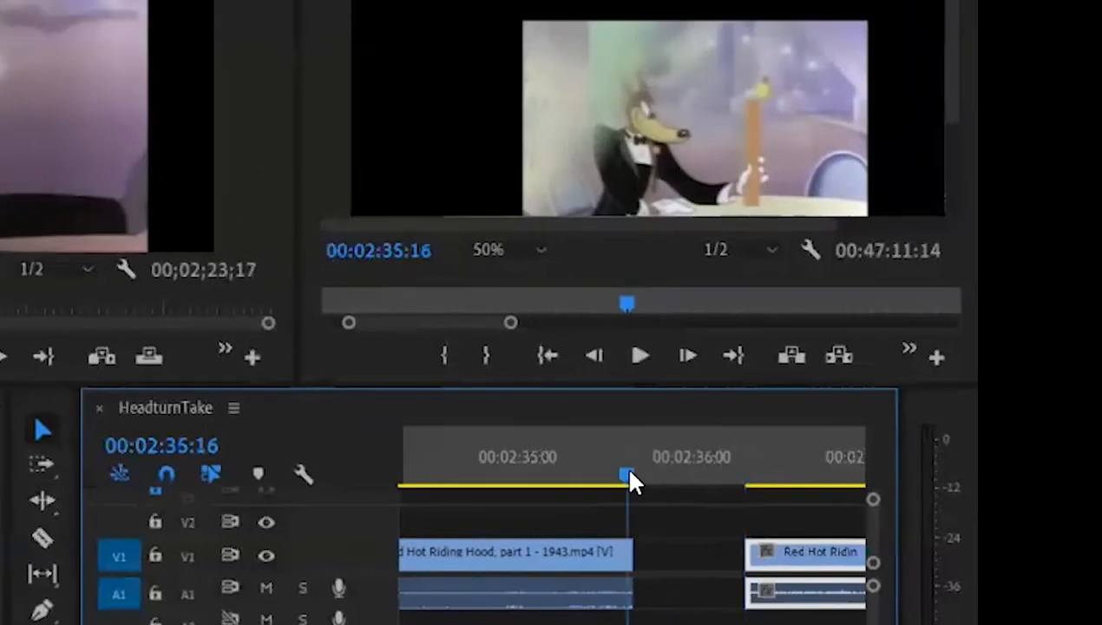
pyautogui.click(749, 475)
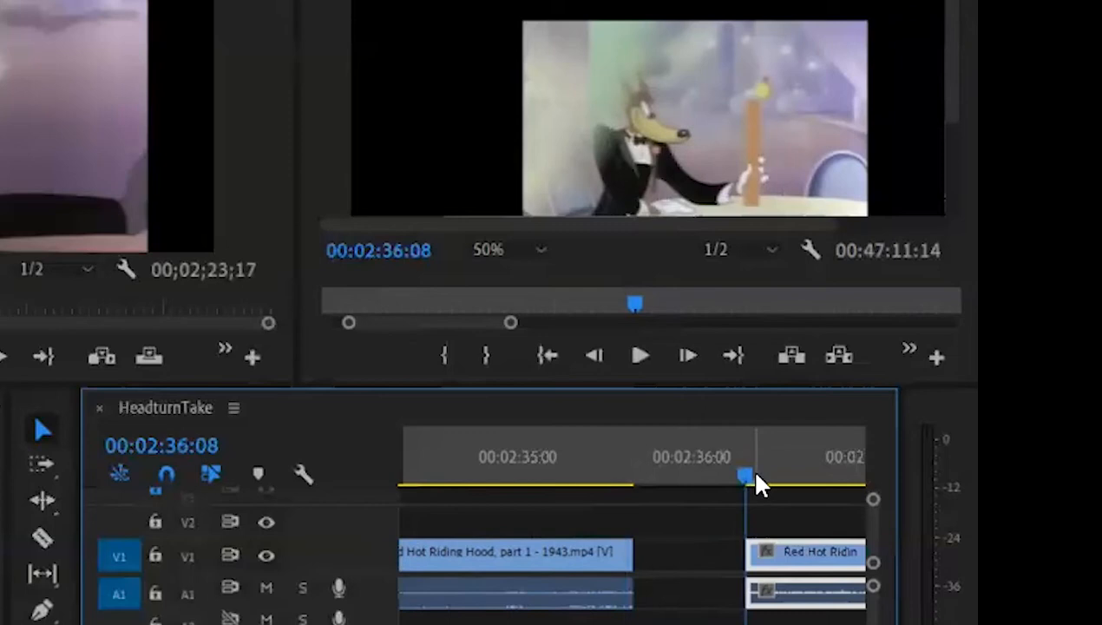
pyautogui.click(755, 475)
pyautogui.click(764, 475)
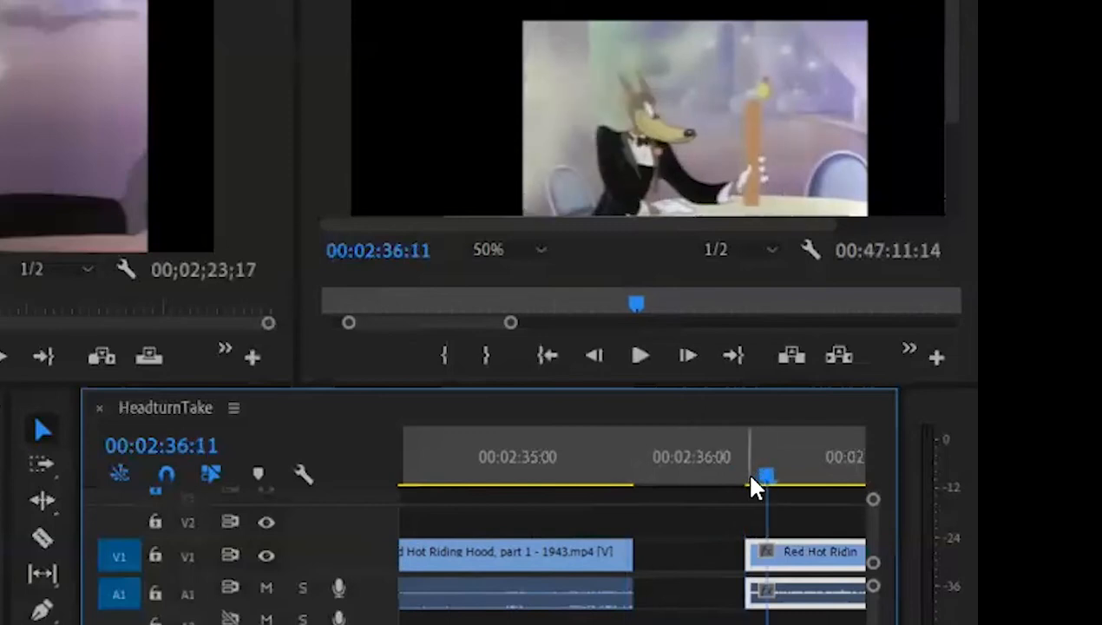
# Trim the start of the part 2 clip by one more frame, to 00:02:36:09.
pyautogui.click(748, 476)
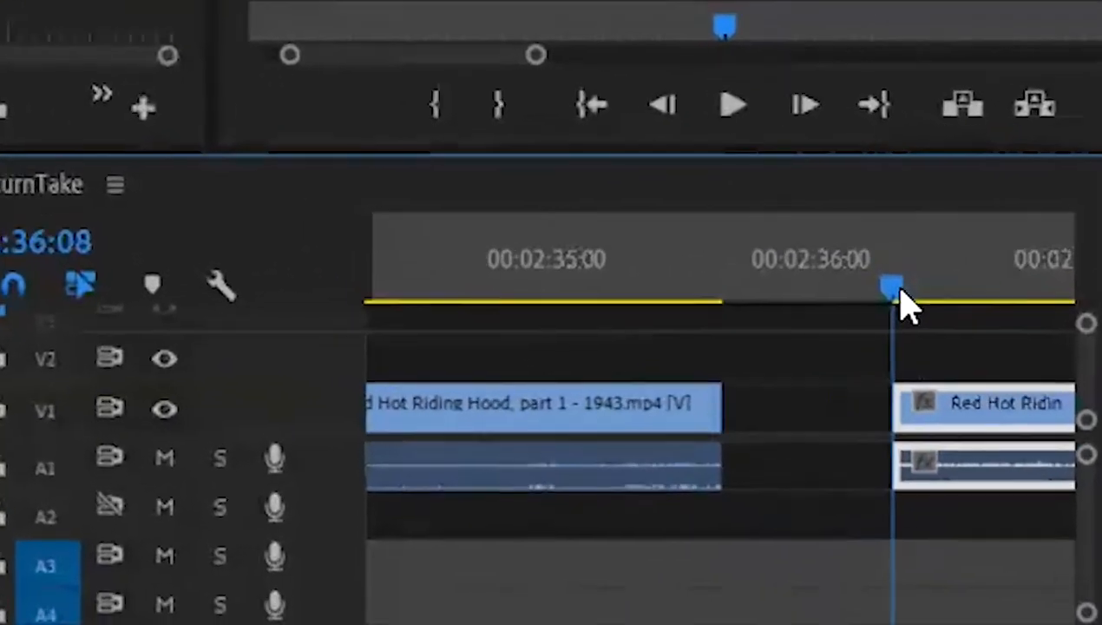
pyautogui.click(901, 291)
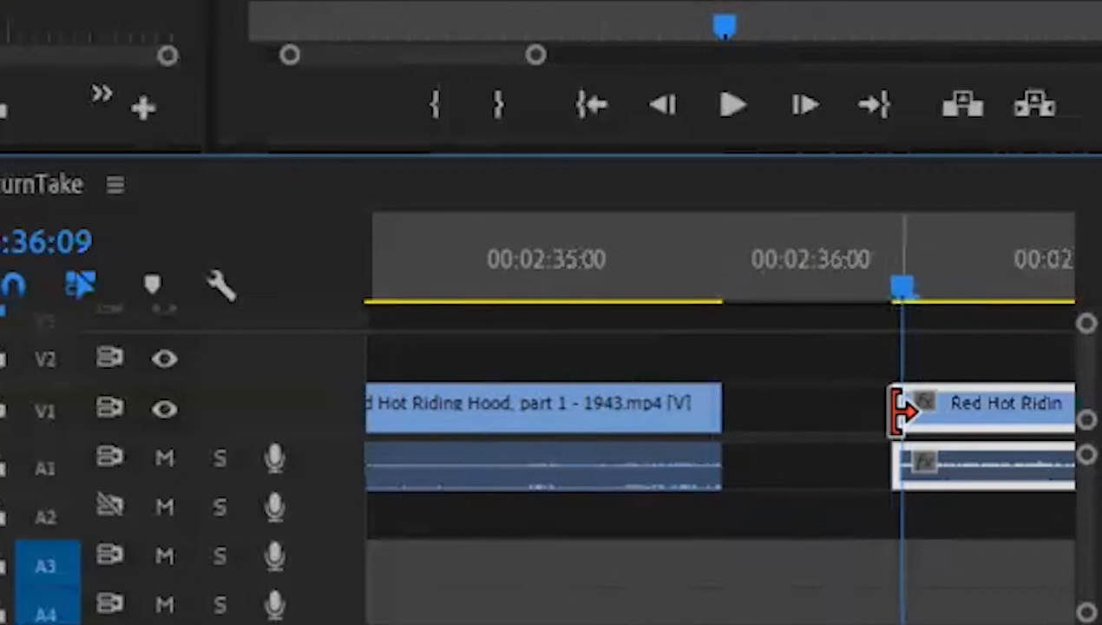
pyautogui.moveTo(900, 411); pyautogui.dragTo(915, 414)
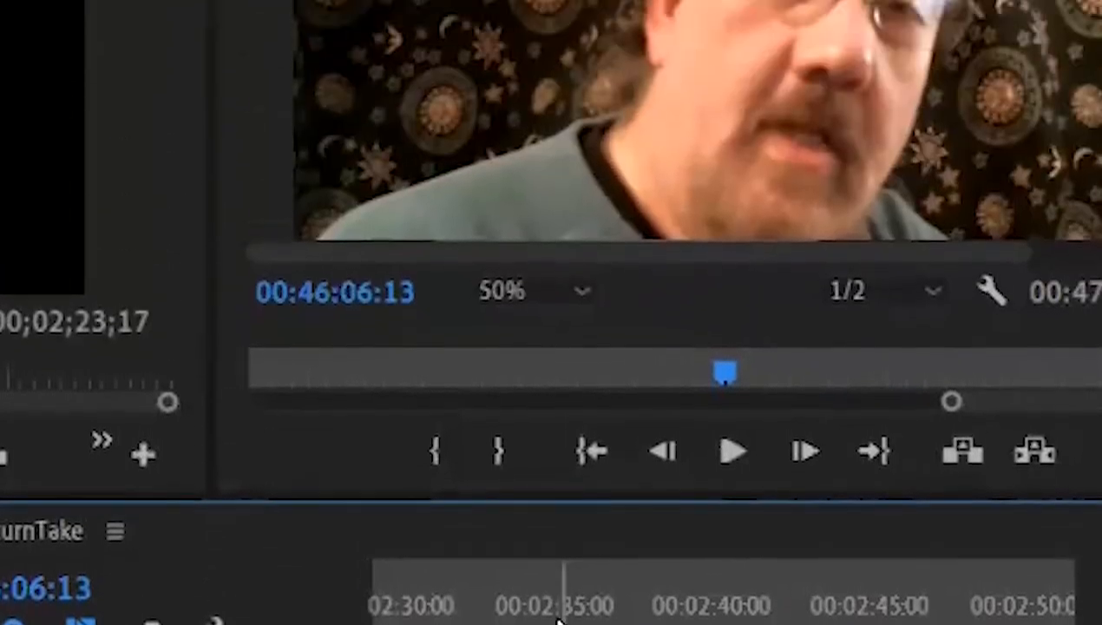
# Examine the final frames of the part 1 clip one by one from 00:02:35:05 to 00:02:35:17.
pyautogui.click(564, 521)
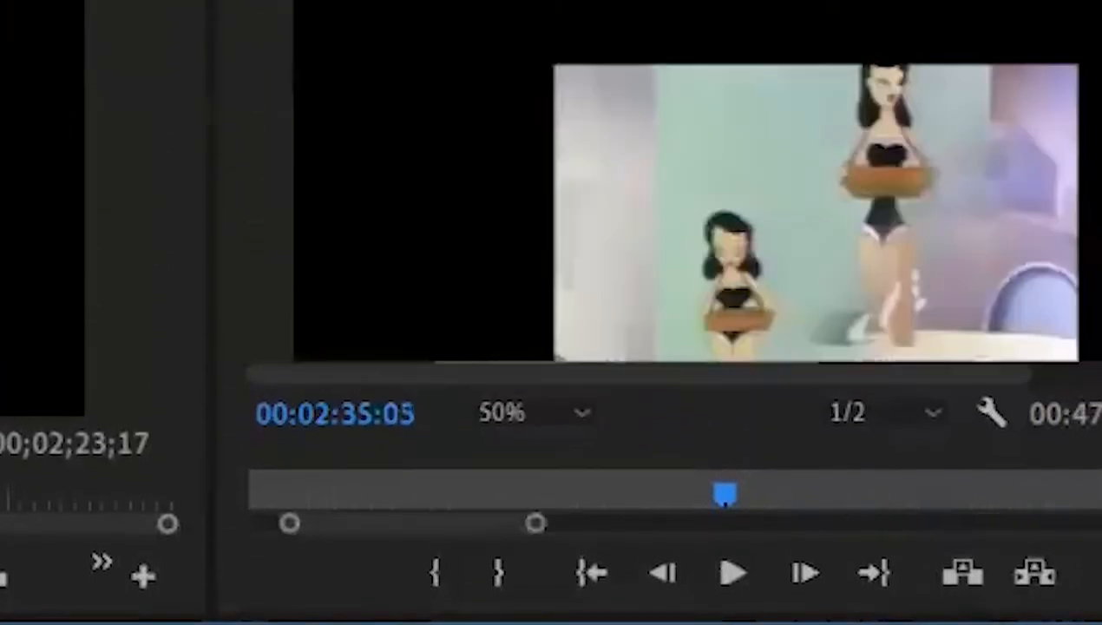
pyautogui.press('Right')
pyautogui.press('Right')
pyautogui.press('Right')
pyautogui.press('Right')
pyautogui.press('Right')
pyautogui.press('Right')
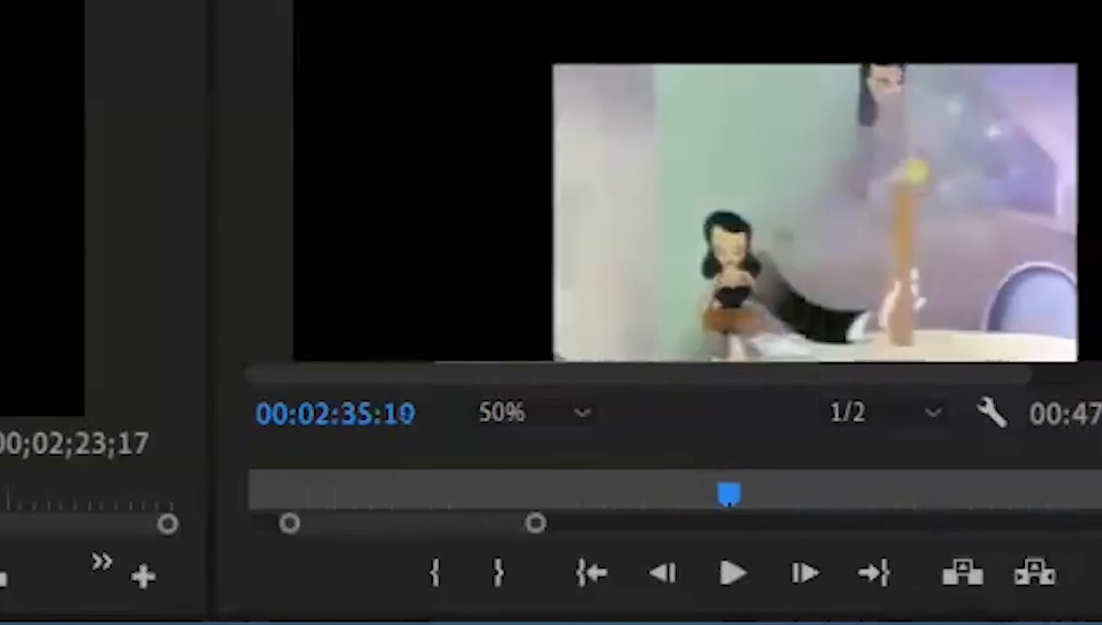
pyautogui.press('Right')
pyautogui.press('Right')
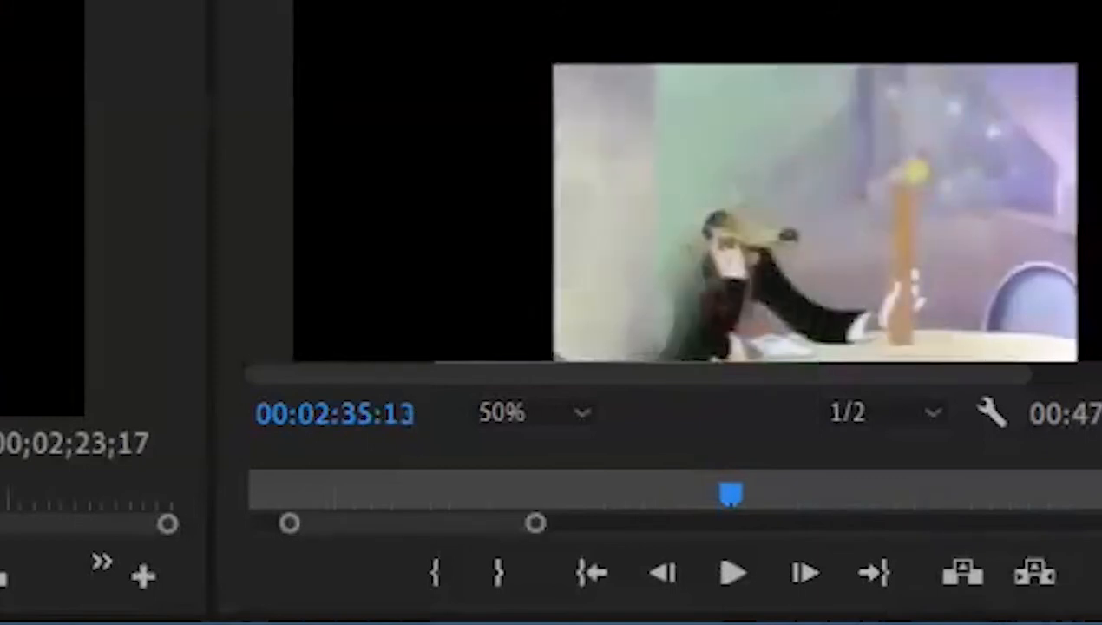
pyautogui.press('Right')
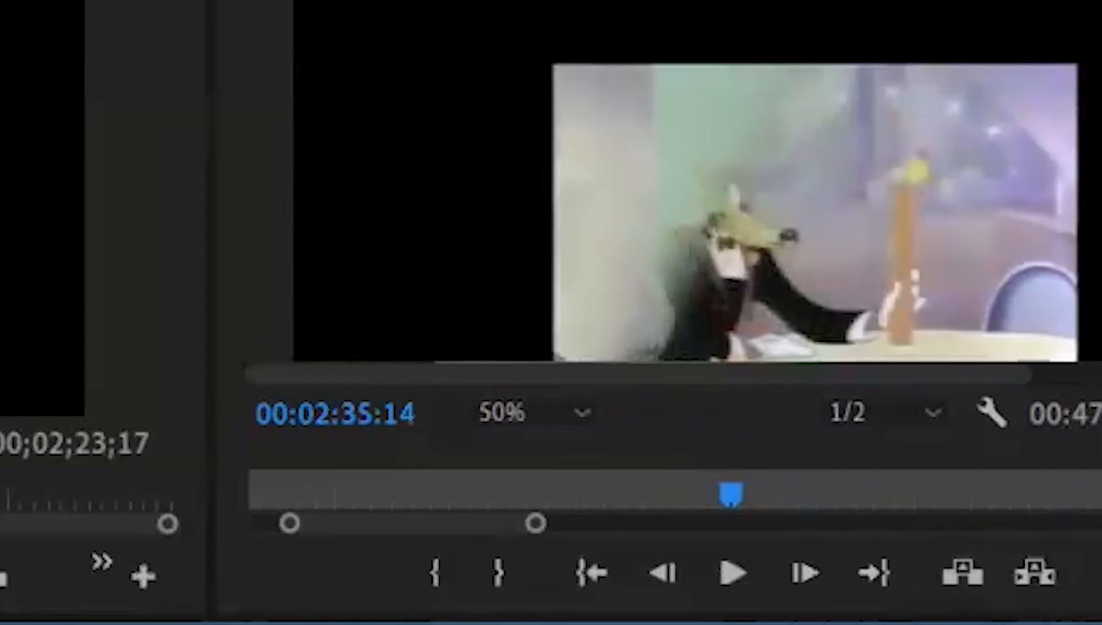
pyautogui.press('Right')
pyautogui.press('Right')
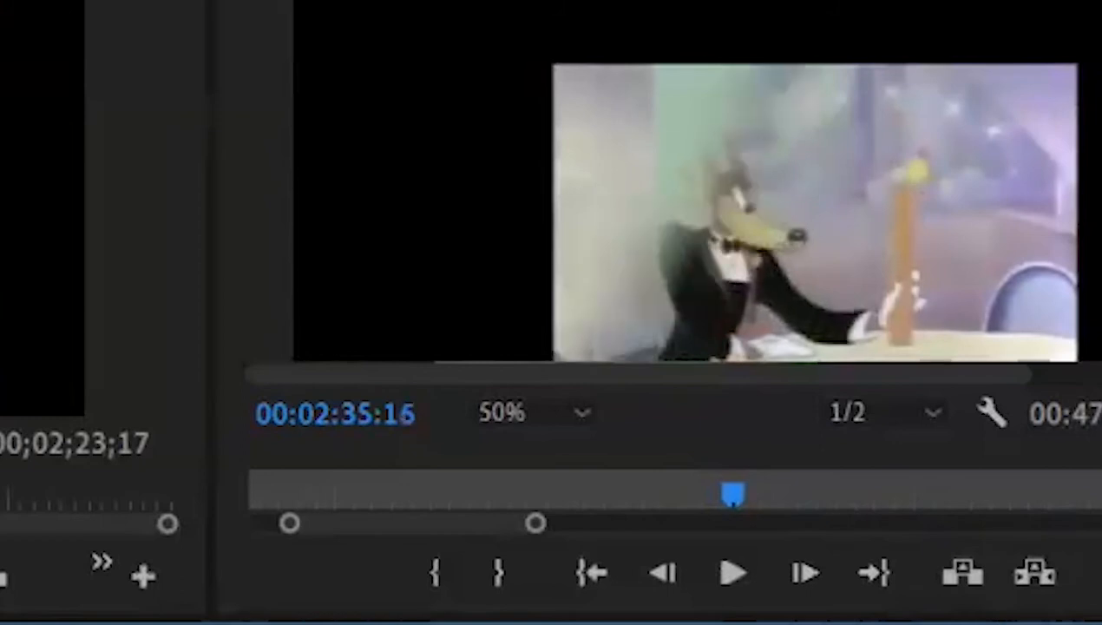
pyautogui.press('Right')
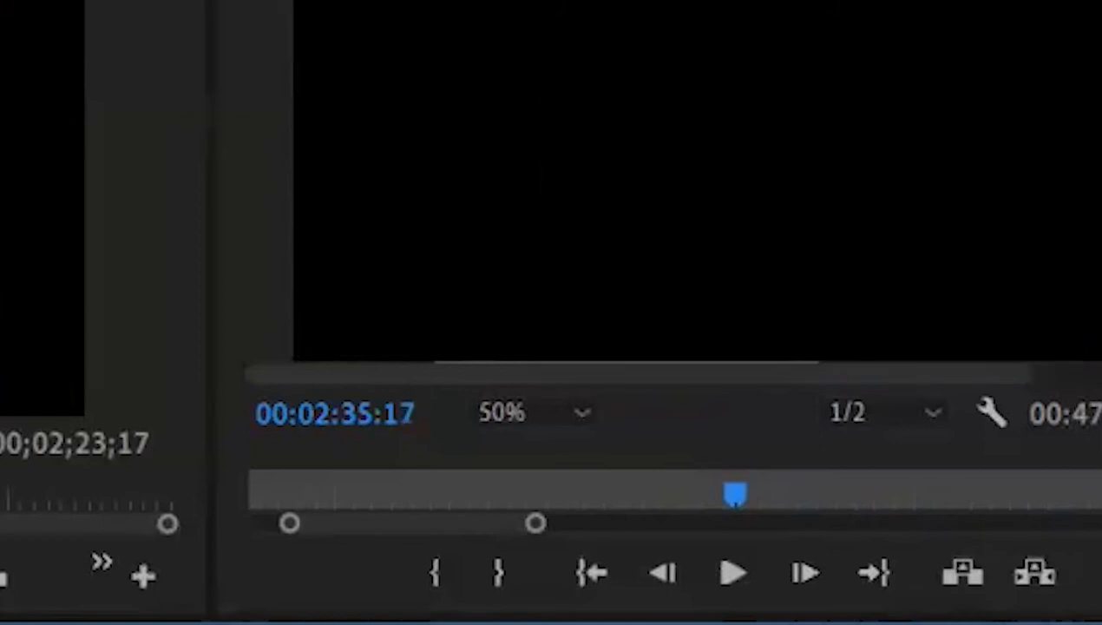
# Advance across the gap to part 2's opening frames, and move the part 2 clip against the end of part 1.
pyautogui.press('Right')
pyautogui.press('Right')
pyautogui.press('Right')
pyautogui.press('Right')
pyautogui.press('Right')
pyautogui.press('Right')
pyautogui.press('Right')
pyautogui.press('Right')
pyautogui.press('Right')
pyautogui.press('Right')
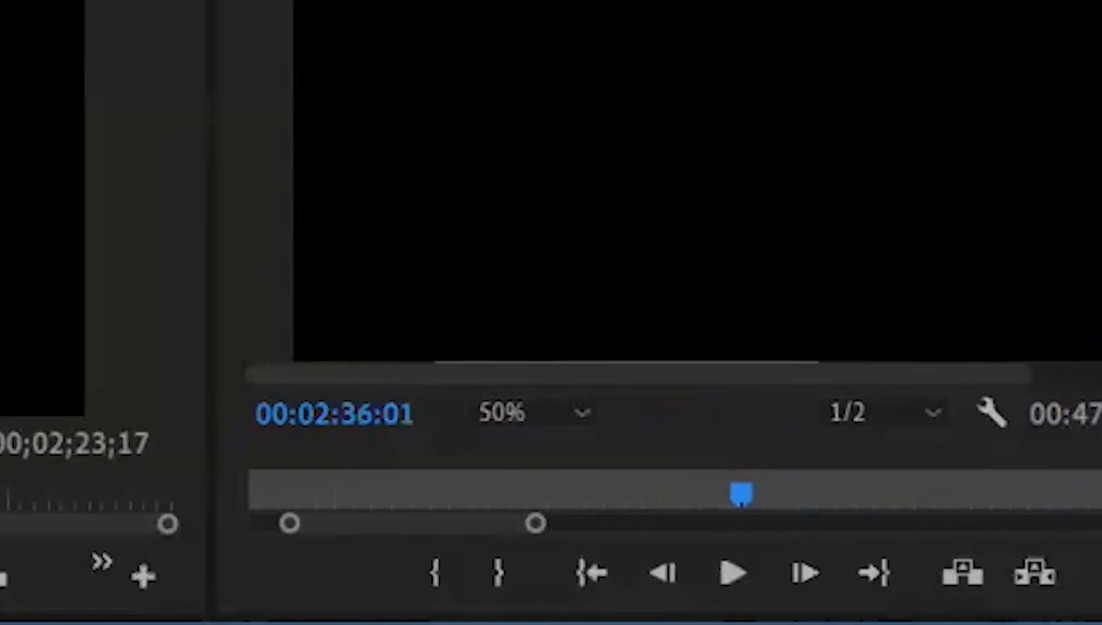
pyautogui.press('Right')
pyautogui.press('Right')
pyautogui.press('Right')
pyautogui.press('Right')
pyautogui.press('Right')
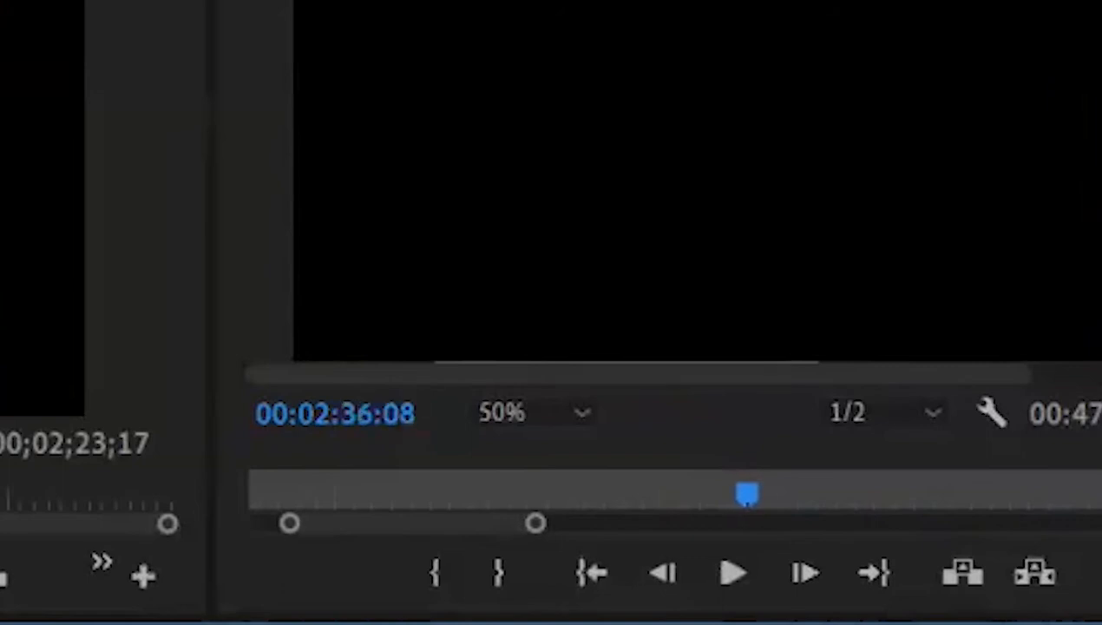
pyautogui.press('Right')
pyautogui.press('Right')
pyautogui.press('Right')
pyautogui.press('Right')
pyautogui.press('Right')
pyautogui.press('Right')
pyautogui.press('Right')
pyautogui.press('Right')
pyautogui.press('Right')
pyautogui.press('Right')
pyautogui.press('Right')
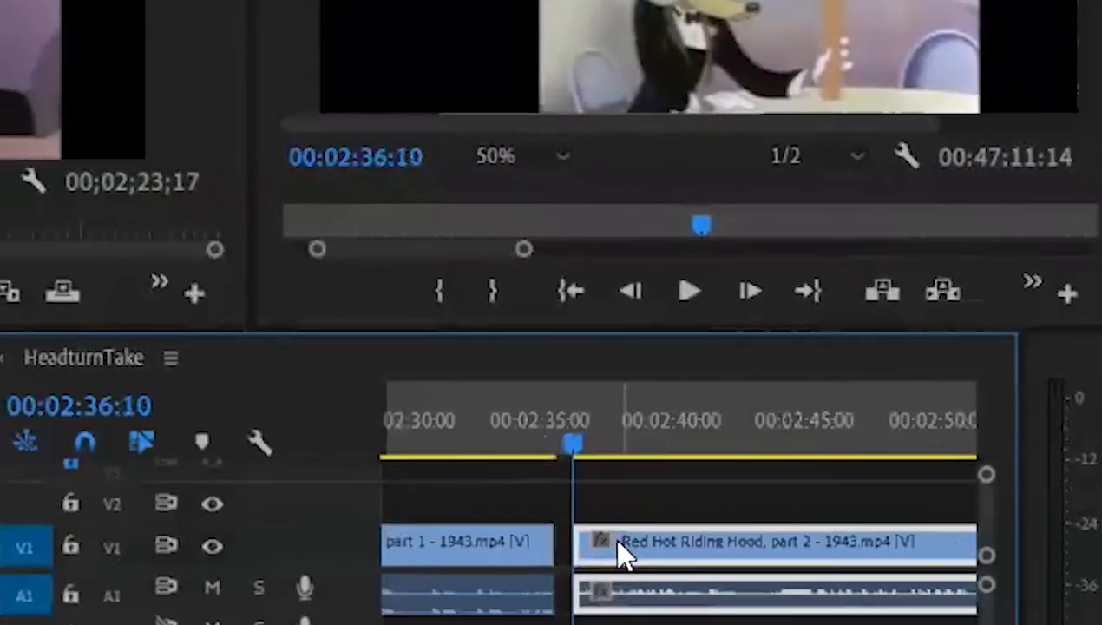
pyautogui.moveTo(602, 545); pyautogui.dragTo(586, 562)
# Examine the closed part 1 to part 2 cut frame by frame from 00:02:34:22 to 00:02:35:21.
pyautogui.click(533, 434)
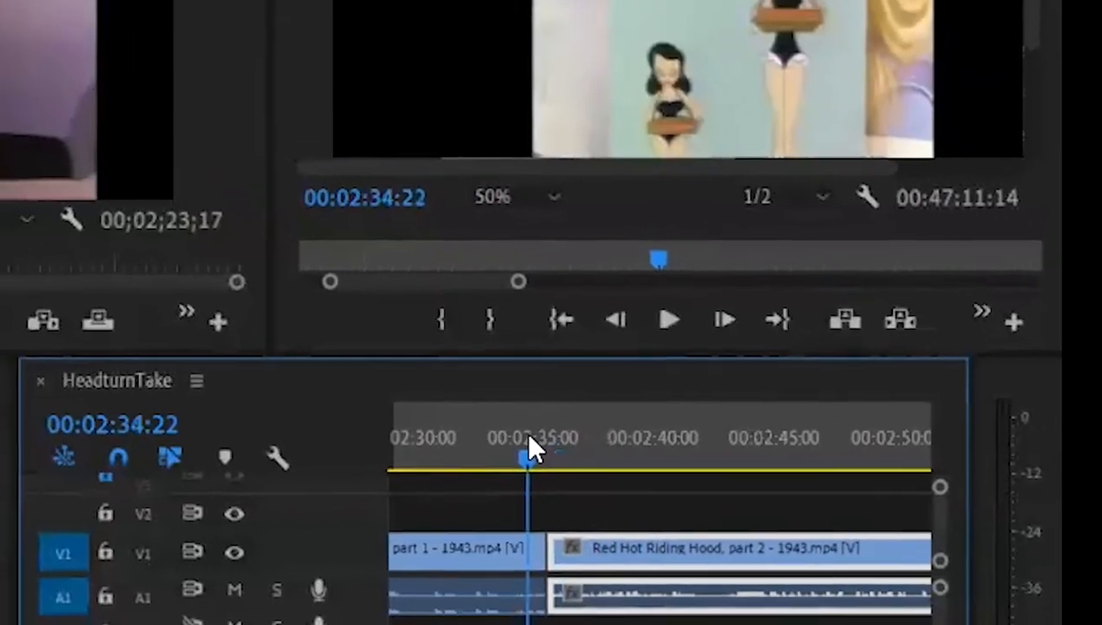
pyautogui.press('Right')
pyautogui.press('Right')
pyautogui.press('Right')
pyautogui.press('Right')
pyautogui.press('Right')
pyautogui.press('Right')
pyautogui.press('Right')
pyautogui.press('Right')
pyautogui.press('Right')
pyautogui.press('Right')
pyautogui.press('Right')
pyautogui.press('Right')
pyautogui.press('Right')
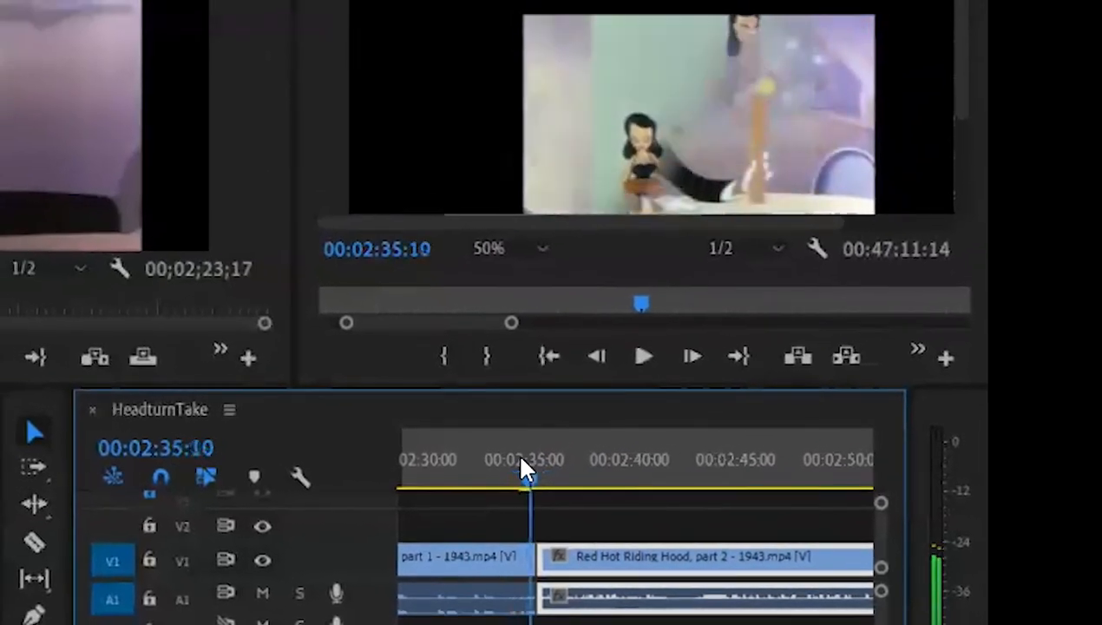
pyautogui.press('Right')
pyautogui.press('Right')
pyautogui.press('Right')
pyautogui.press('Right')
pyautogui.press('Right')
pyautogui.press('Right')
pyautogui.press('Right')
pyautogui.press('Right')
pyautogui.press('Right')
pyautogui.press('Right')
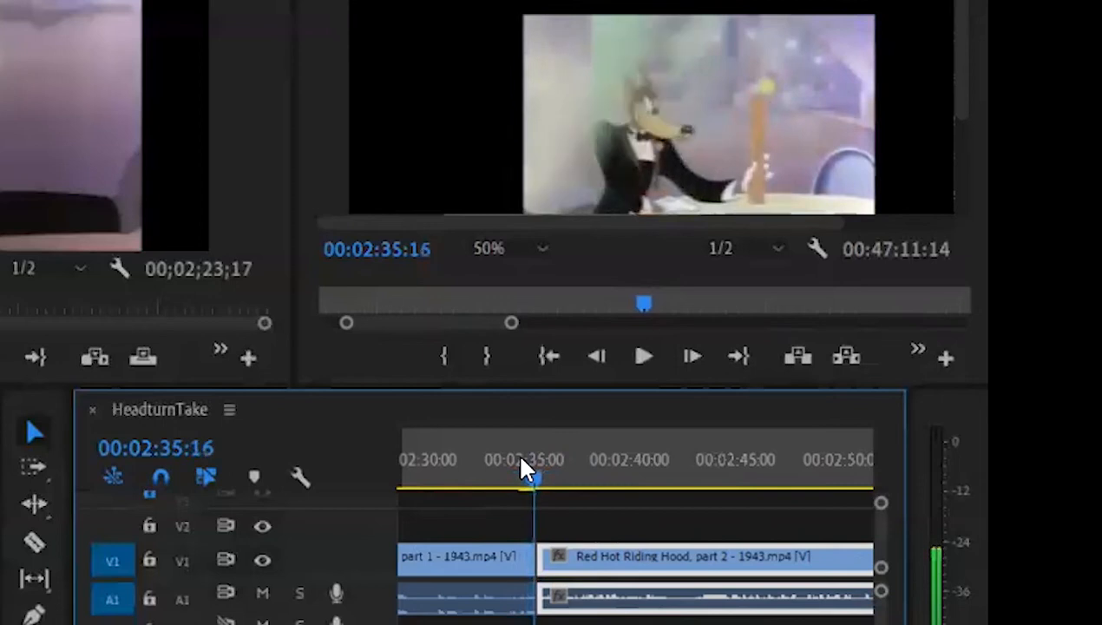
pyautogui.press('Right')
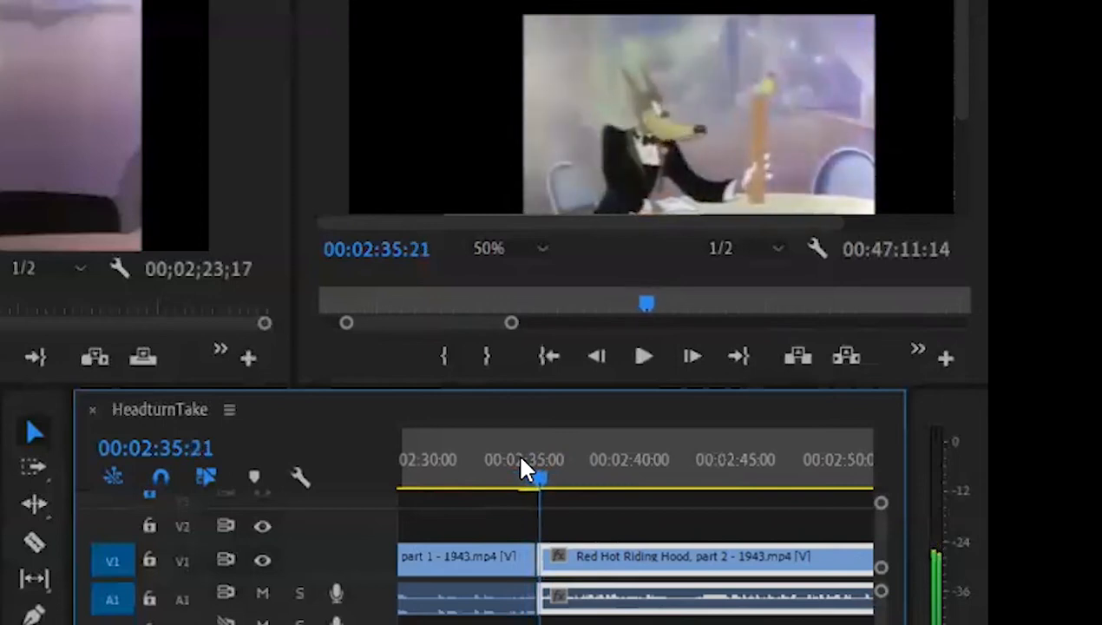
# Go back to 00:02:35:12 and recheck the frames across the cut up to 00:02:35:20.
pyautogui.press('Left')
pyautogui.press('Left')
pyautogui.press('Left')
pyautogui.press('Left')
pyautogui.press('Left')
pyautogui.press('Left')
pyautogui.press('Left')
pyautogui.press('Left')
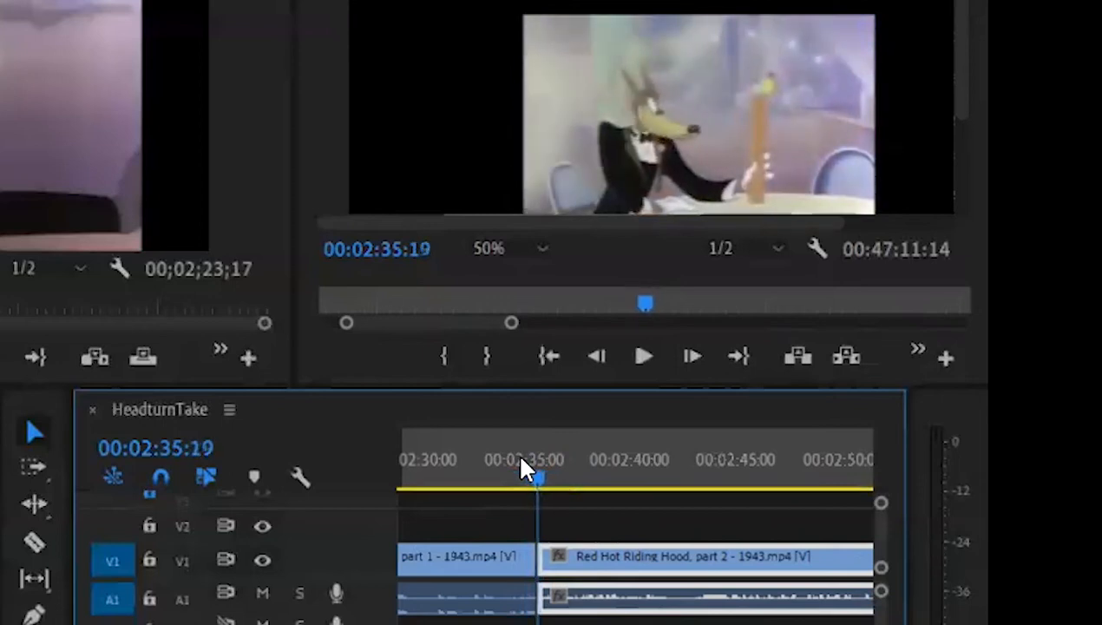
pyautogui.press('Left')
pyautogui.press('Left')
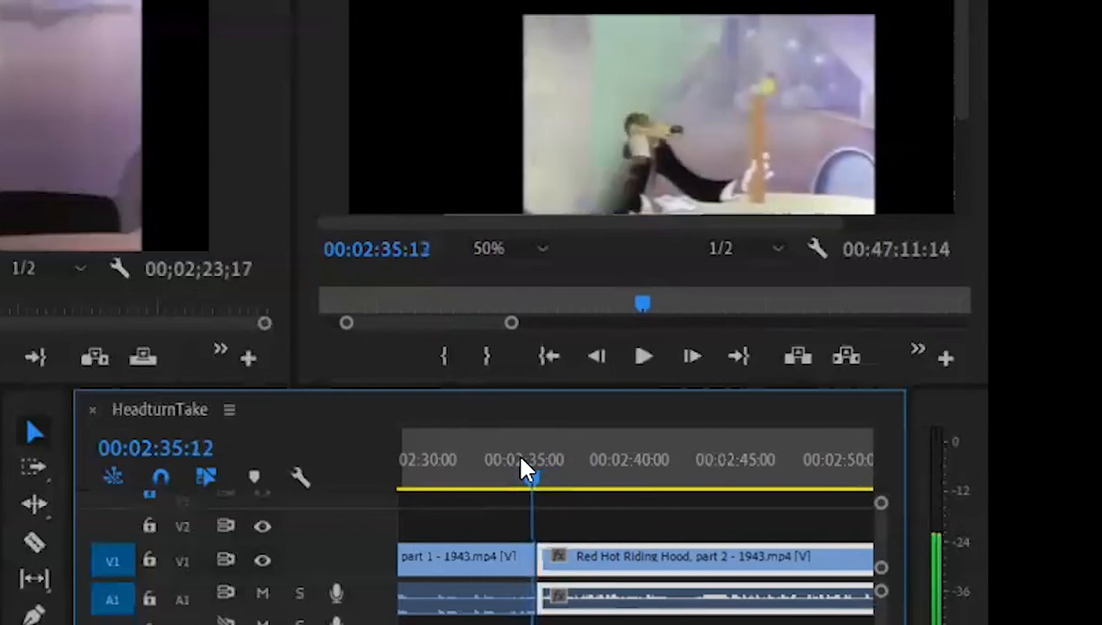
pyautogui.press('Right')
pyautogui.press('Right')
pyautogui.press('Right')
pyautogui.press('Right')
pyautogui.press('Right')
pyautogui.press('Right')
pyautogui.press('Right')
pyautogui.press('Right')
pyautogui.press('Right')
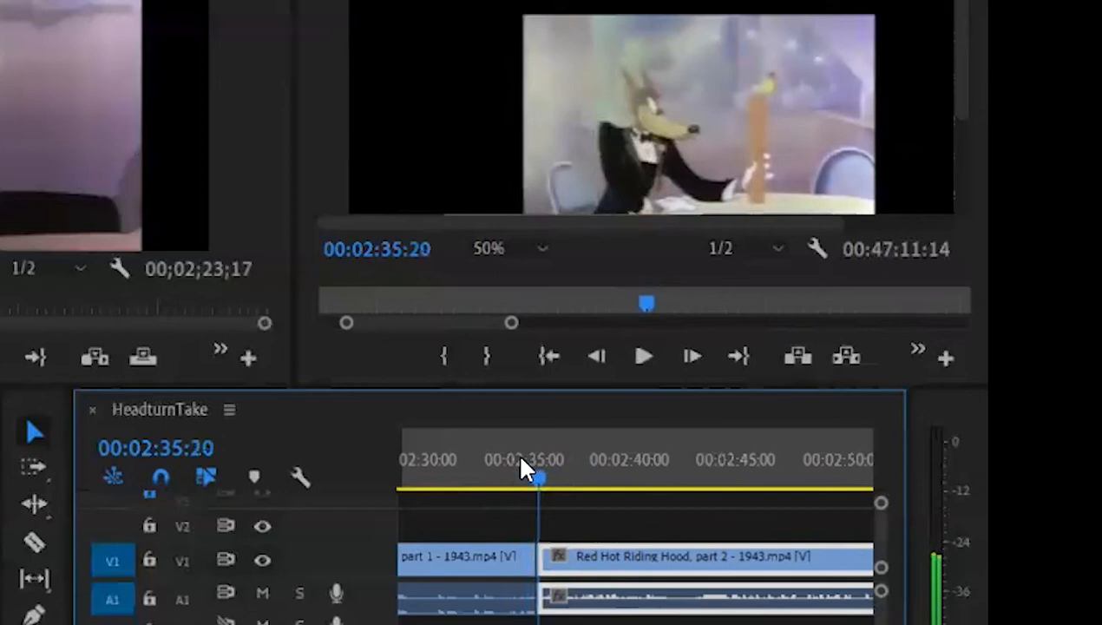
# Review the dissolve around the cut once more, back to 00:02:35:10 and forward to 00:02:35:18.
pyautogui.press('Left')
pyautogui.press('Left')
pyautogui.press('Left')
pyautogui.press('Left')
pyautogui.press('Left')
pyautogui.press('Left')
pyautogui.press('Left')
pyautogui.press('Left')
pyautogui.press('Left')
pyautogui.press('Left')
pyautogui.press('Left')
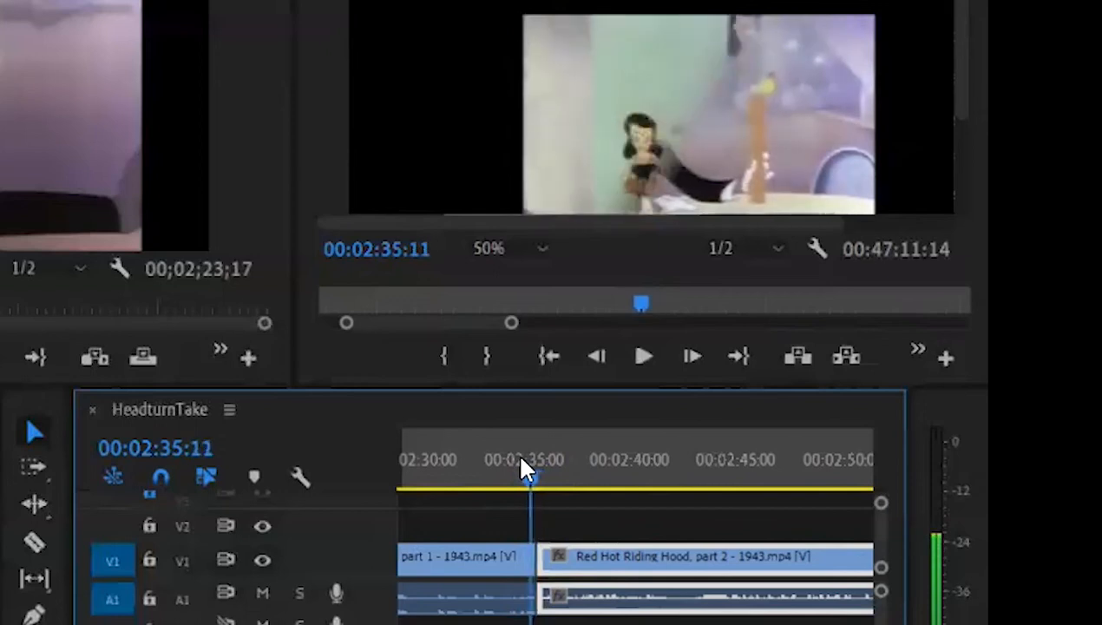
pyautogui.press('Right')
pyautogui.press('Right')
pyautogui.press('Right')
pyautogui.press('Right')
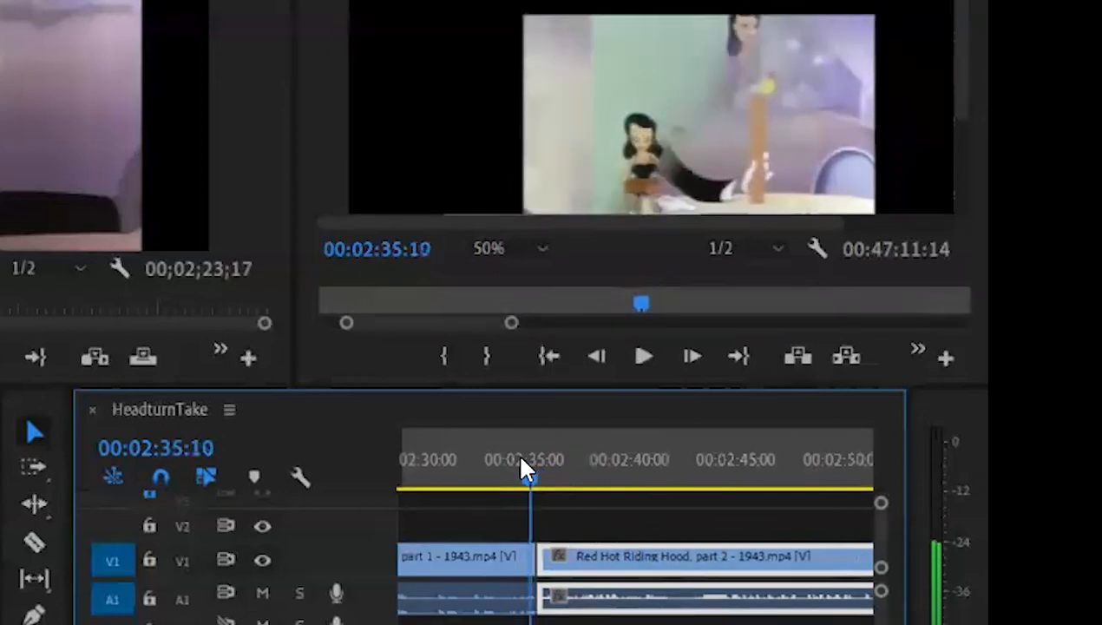
pyautogui.press('Right')
pyautogui.press('Right')
pyautogui.press('Right')
pyautogui.press('Right')
pyautogui.press('Right')
pyautogui.press('Right')
pyautogui.press('Right')
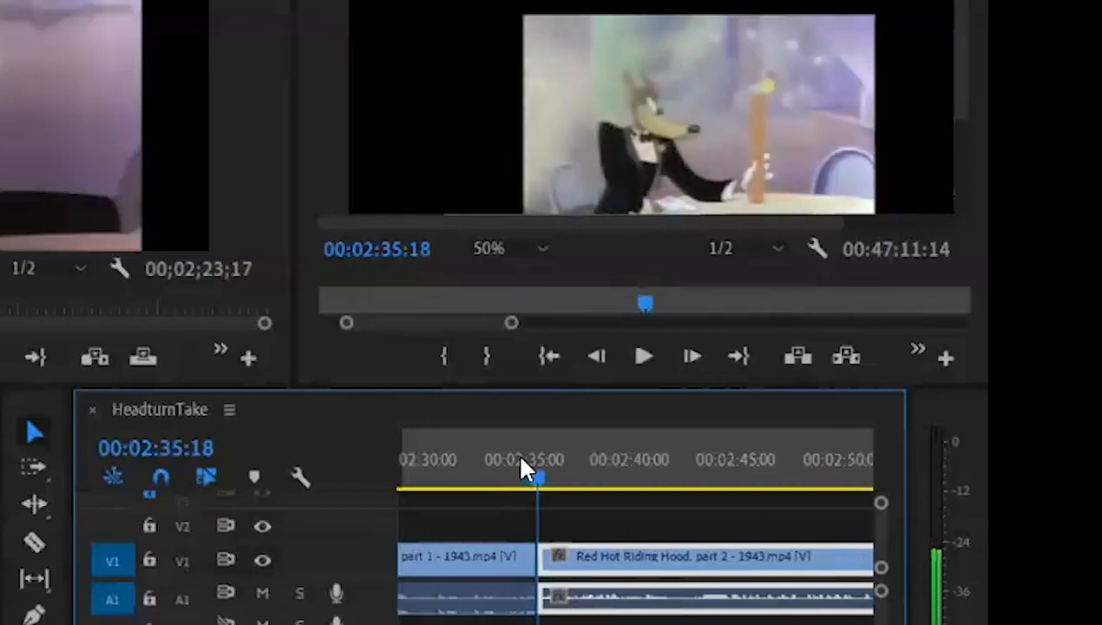
# Play the sequence across the part 1 to part 2 cut to check its continuity.
pyautogui.click(457, 473)
pyautogui.press('space')
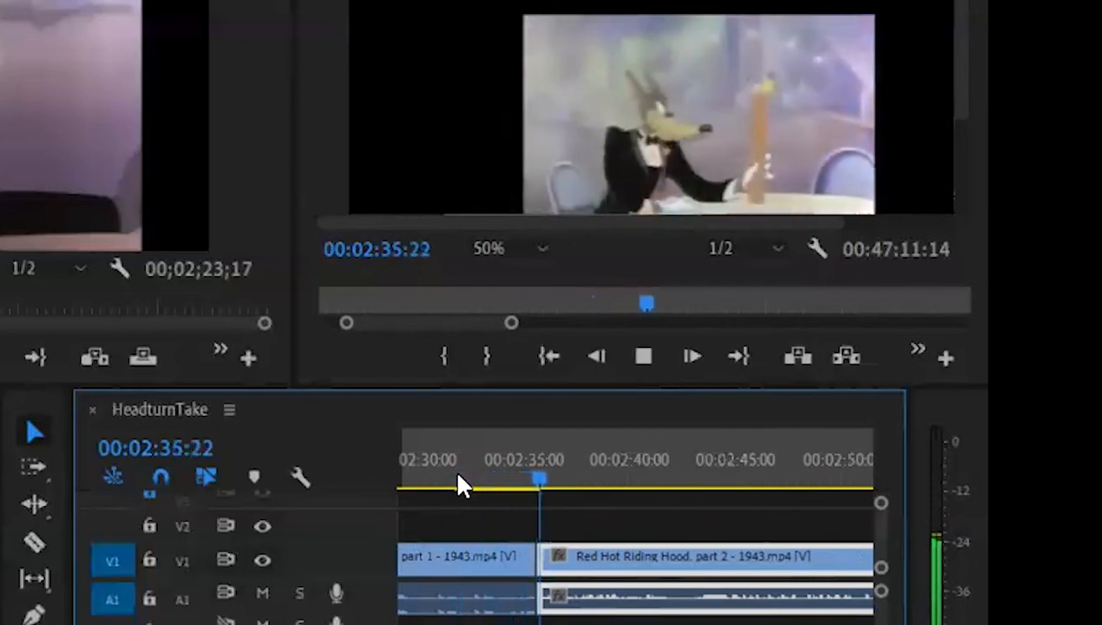
pyautogui.press('space')
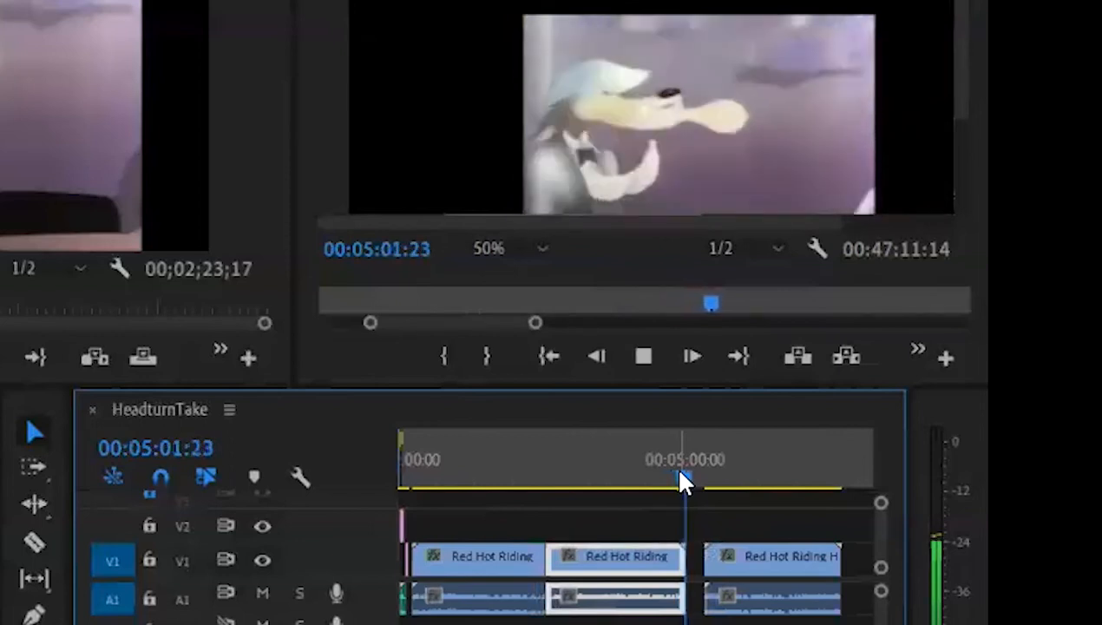
# Check the end of the part 2 clip and the opening of the part 3 clip at 00:05:23:23.
pyautogui.press('space')
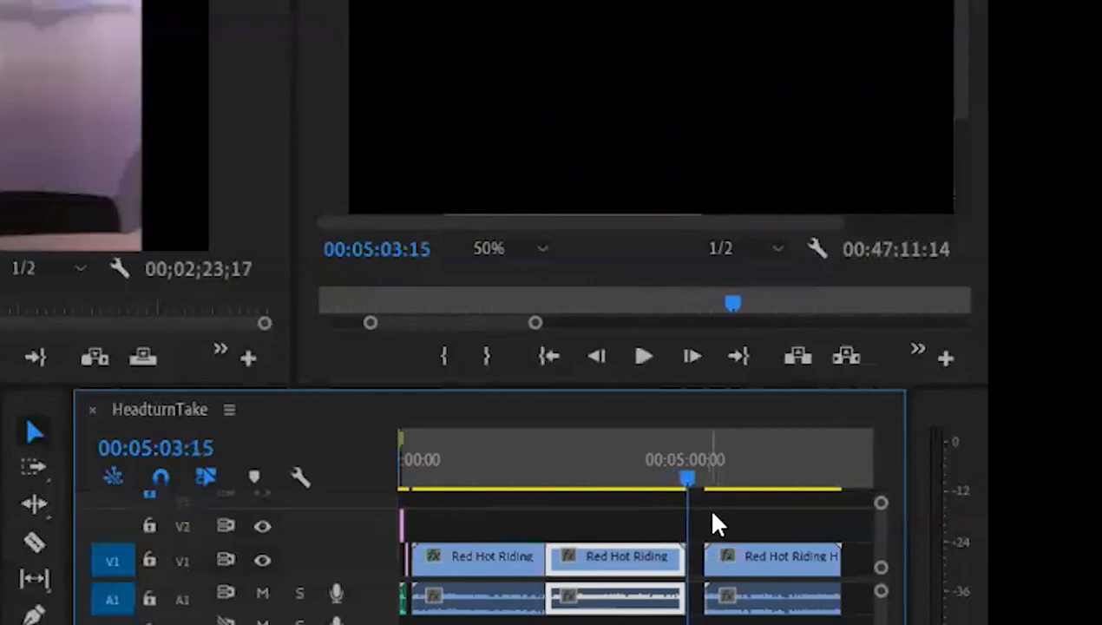
pyautogui.click(706, 476)
pyautogui.press('space')
pyautogui.press('space')
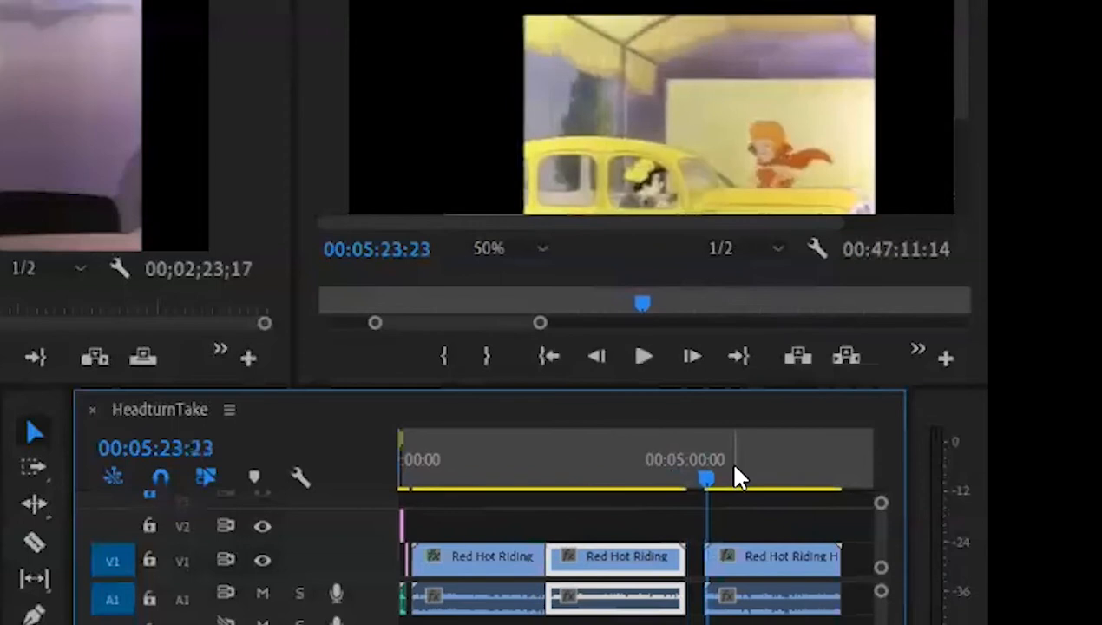
# Move the part 3 clip with its audio directly against the end of the part 2 clip.
pyautogui.click(740, 569)
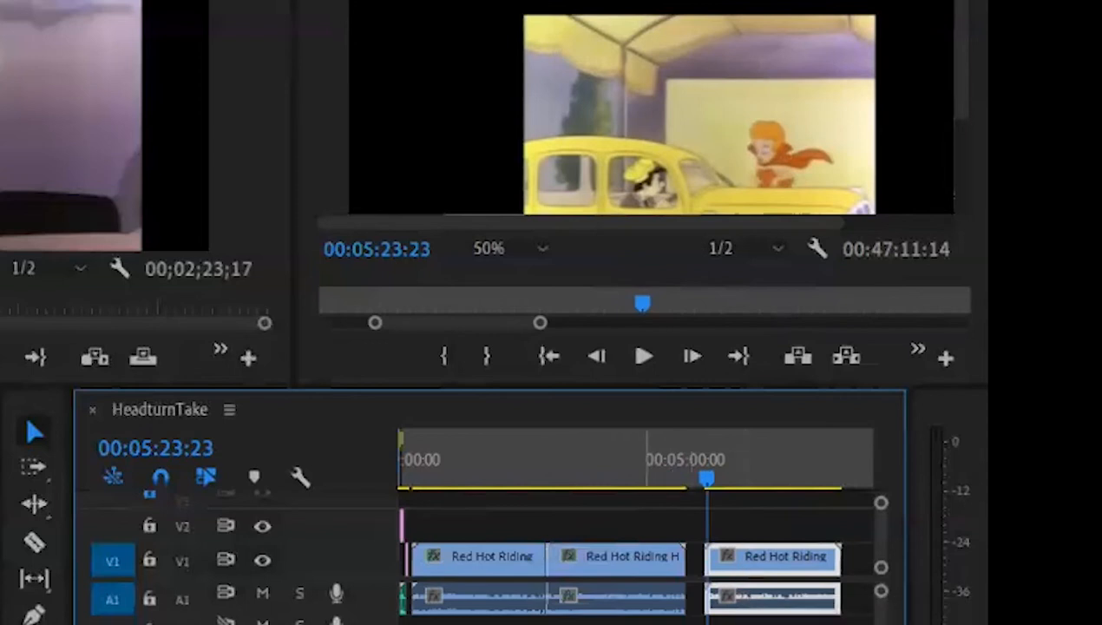
pyautogui.moveTo(484, 624); pyautogui.dragTo(510, 623)
pyautogui.doubleClick(547, 570)
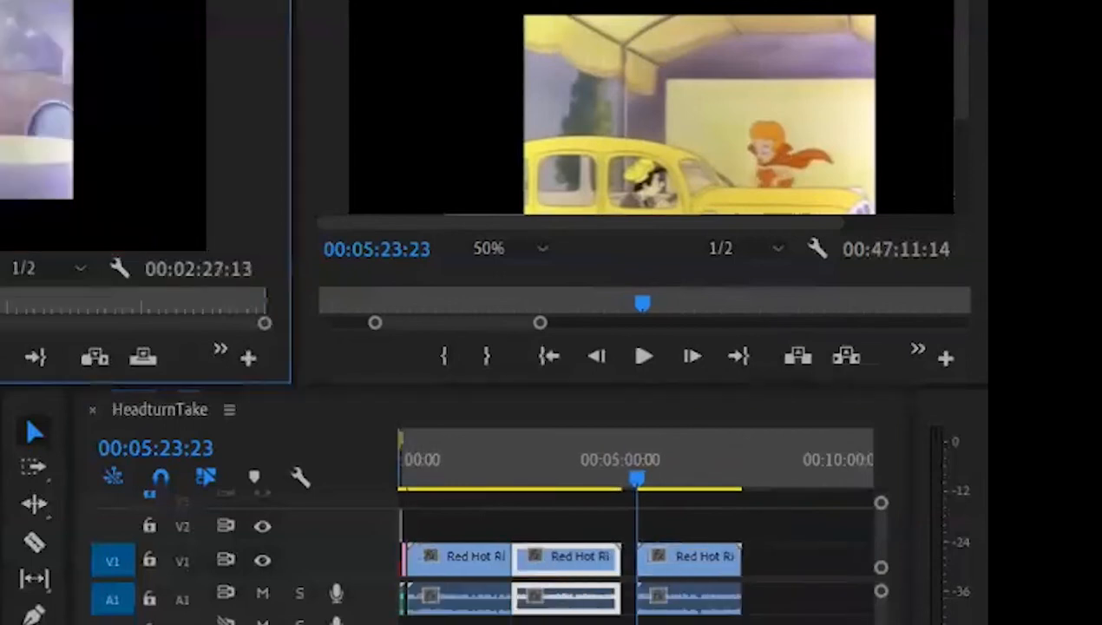
pyautogui.moveTo(510, 624); pyautogui.dragTo(467, 624)
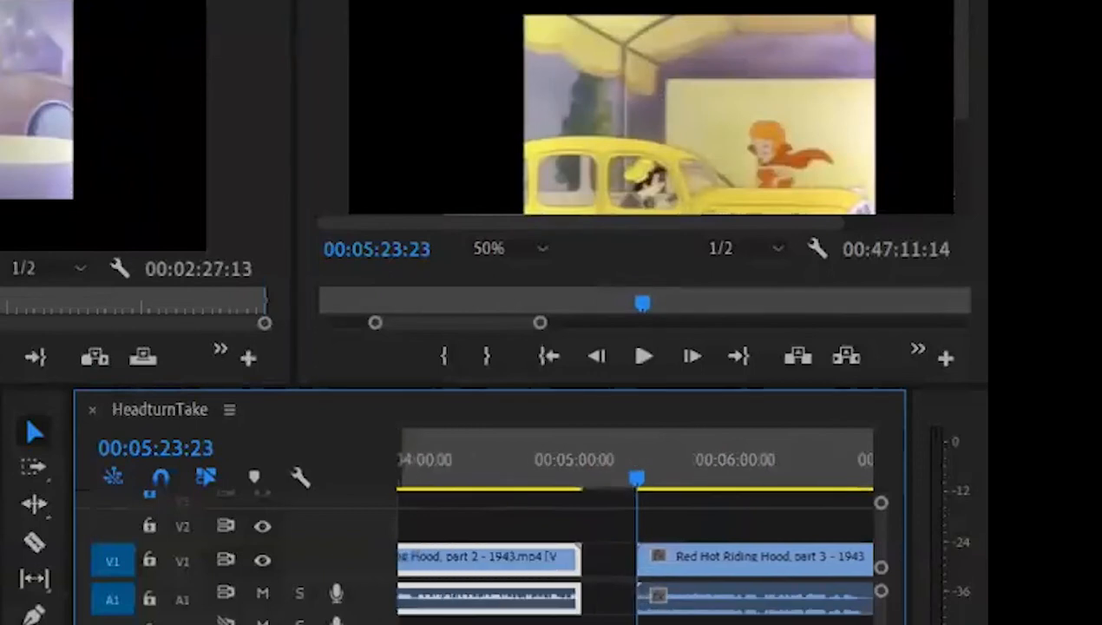
pyautogui.click(684, 561)
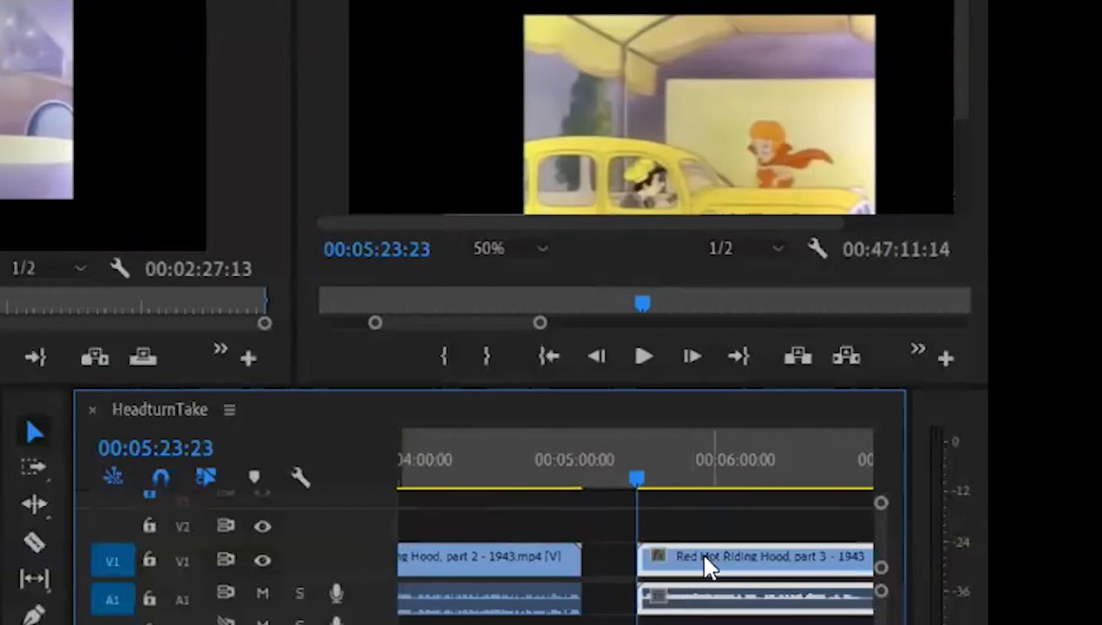
pyautogui.moveTo(707, 564); pyautogui.dragTo(669, 565)
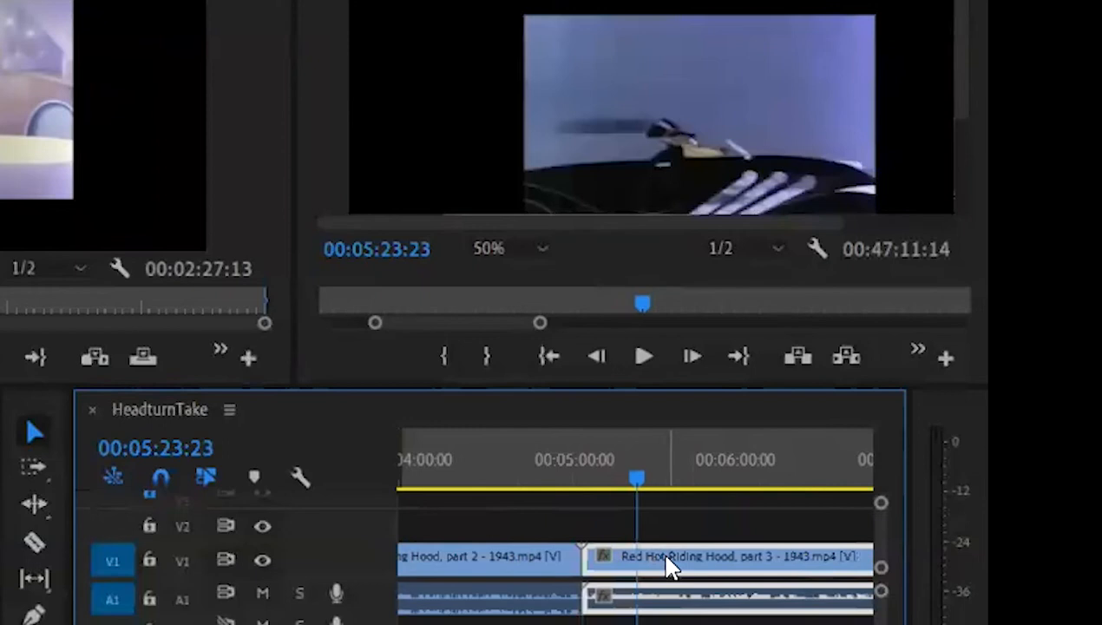
# Play the sequence across the part 2 to part 3 cut and stop at 00:05:12:24.
pyautogui.click(570, 467)
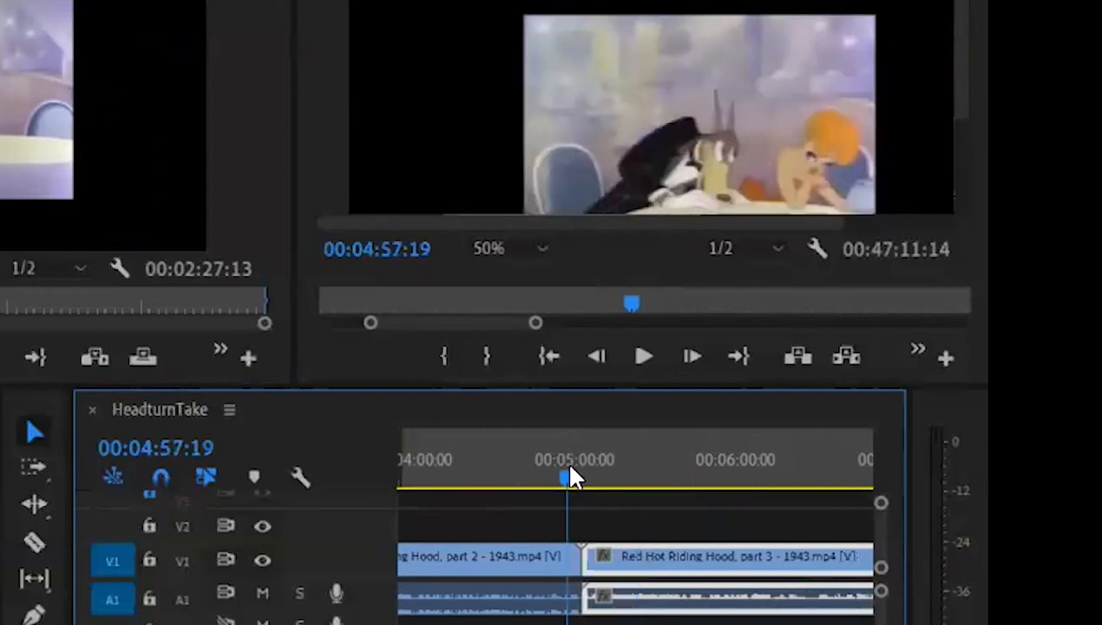
pyautogui.click(545, 475)
pyautogui.press('space')
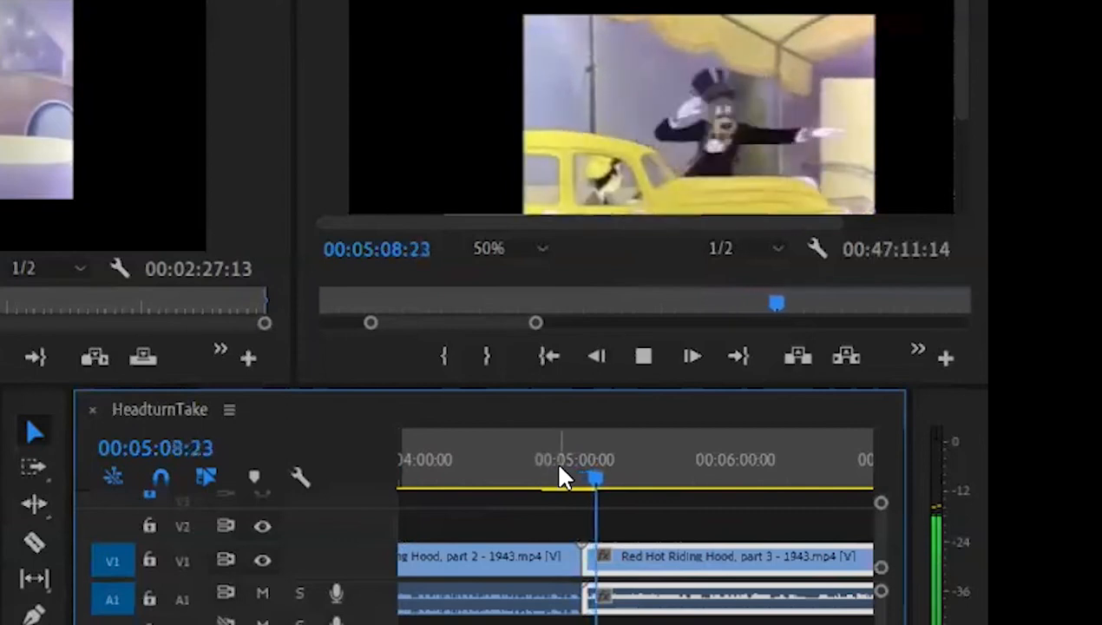
pyautogui.click(643, 357)
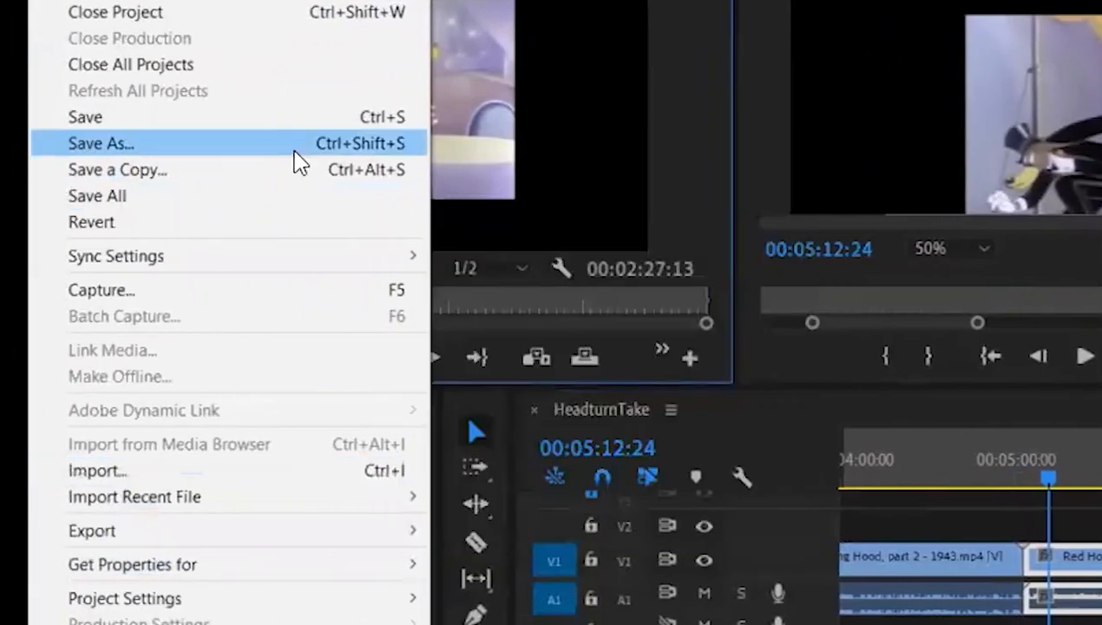
pyautogui.press('Escape')
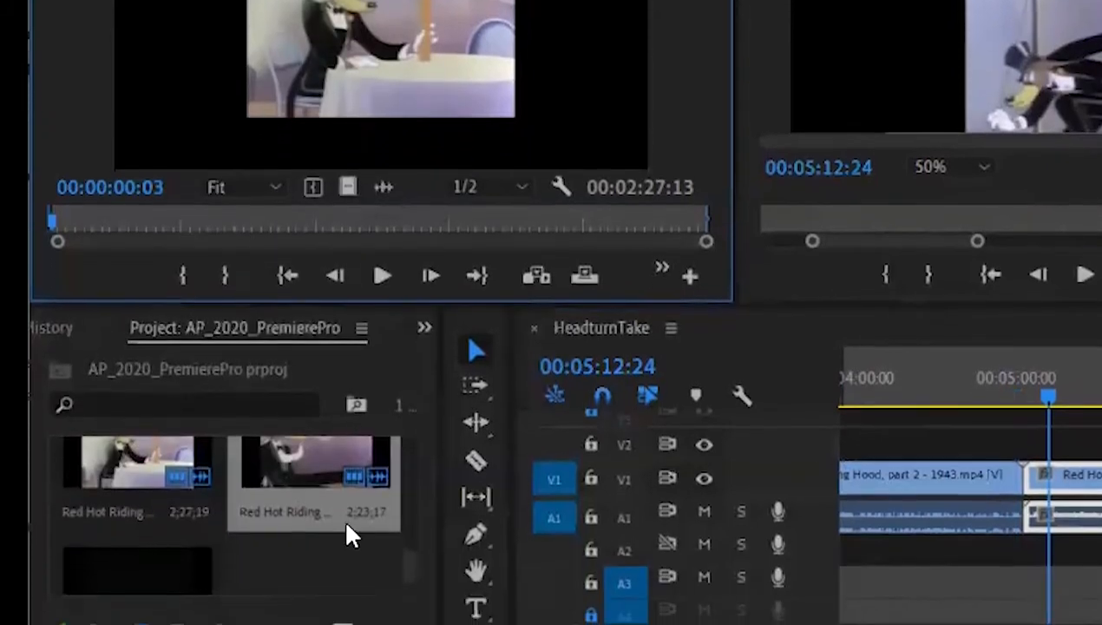
pyautogui.click(286, 568)
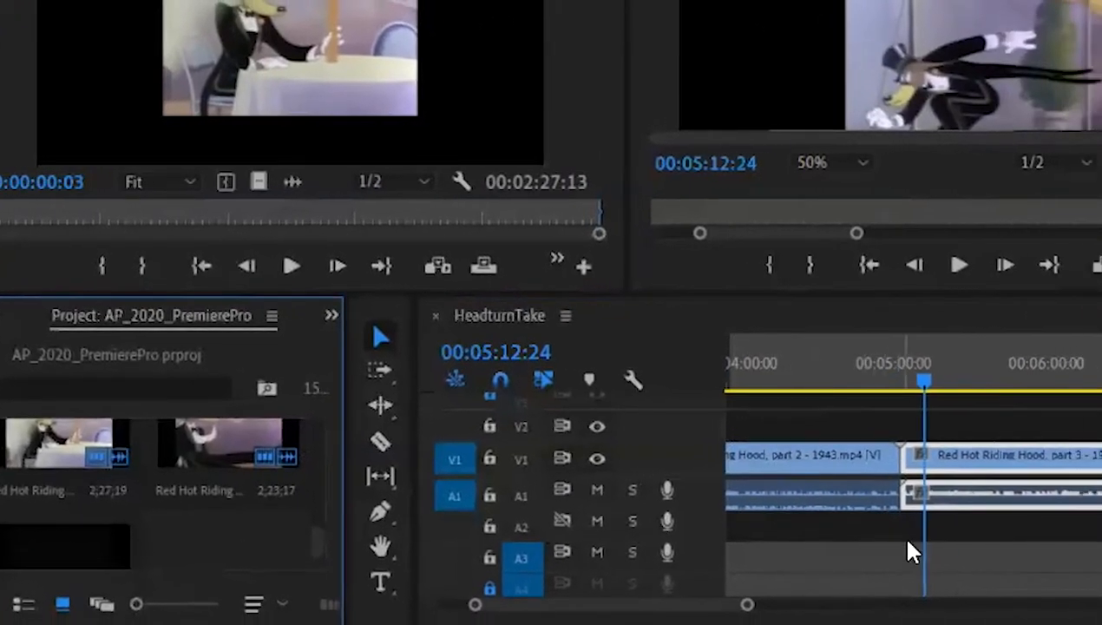
# Select the part 3 clip and bring its audio Volume settings into view in Effect Controls.
pyautogui.click(964, 506)
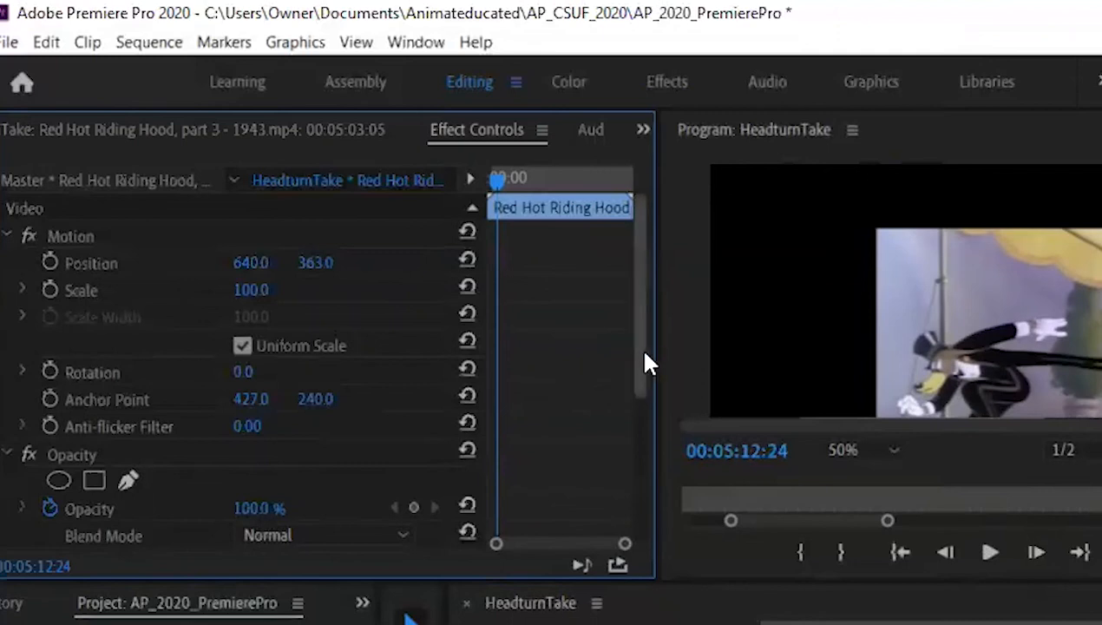
pyautogui.moveTo(646, 363); pyautogui.dragTo(623, 505)
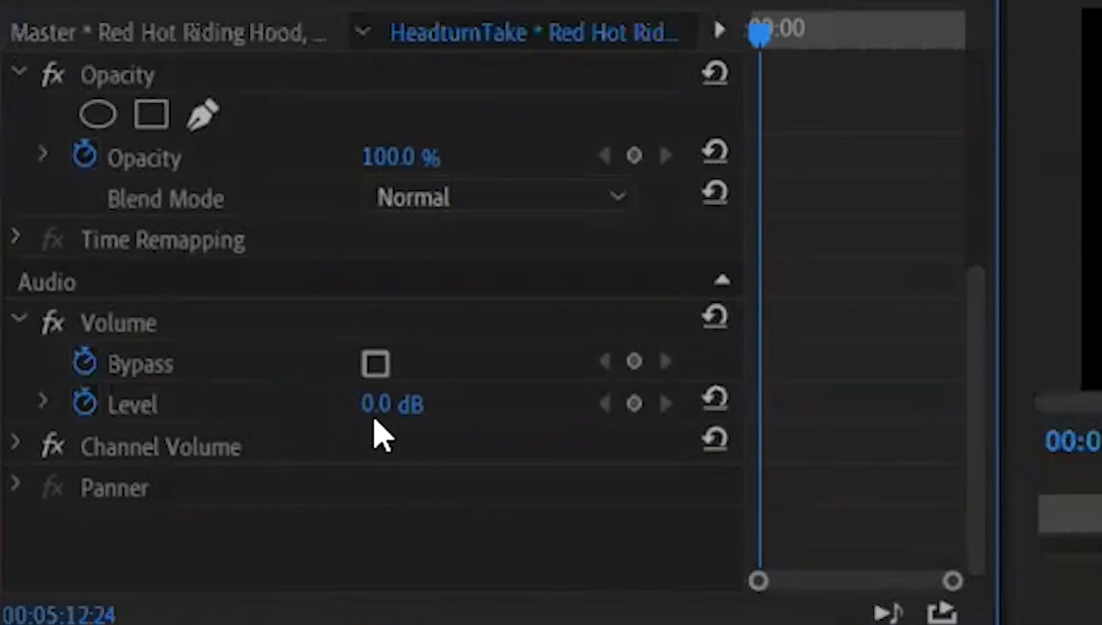
# Add volume Level keyframes to the part 3 clip at 00:05:12:24 and 00:05:14:23 and check both positions.
pyautogui.click(634, 403)
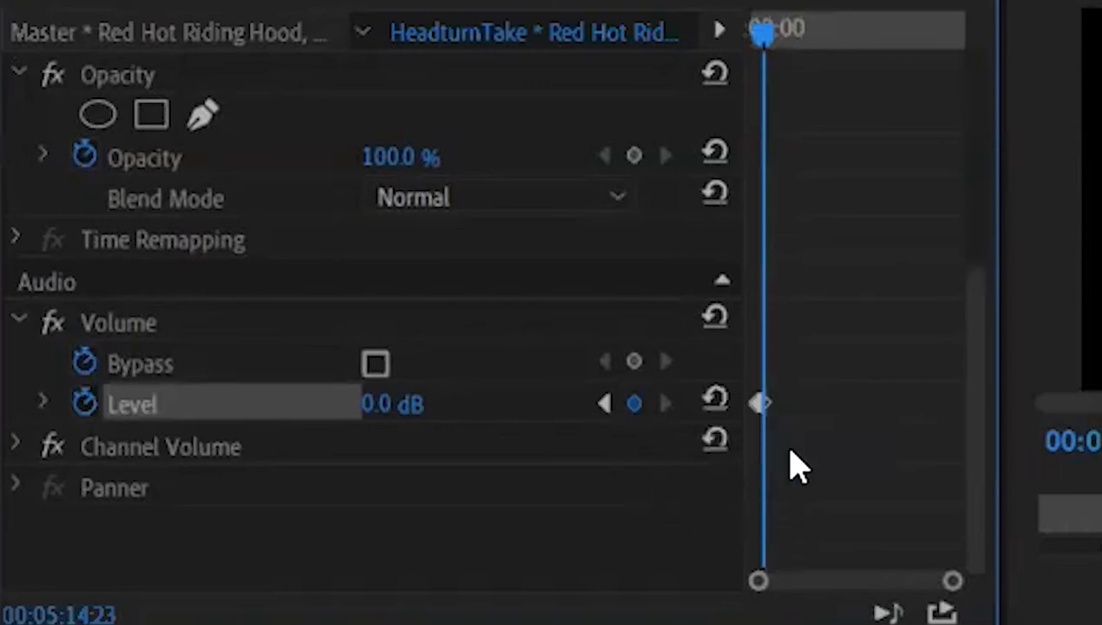
pyautogui.moveTo(945, 586); pyautogui.dragTo(895, 593)
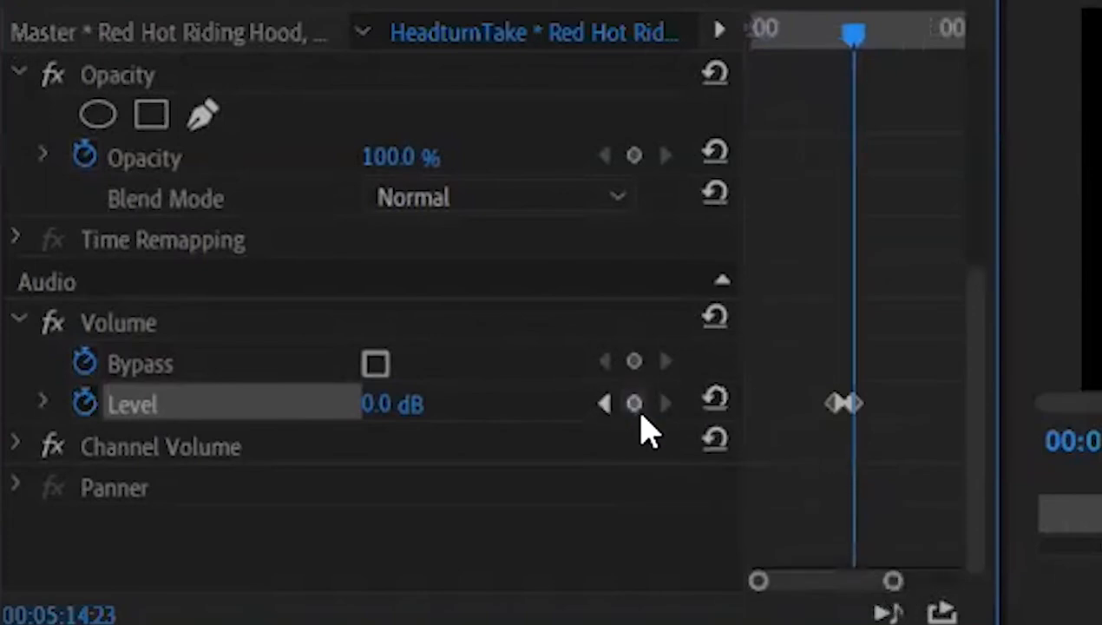
pyautogui.click(601, 403)
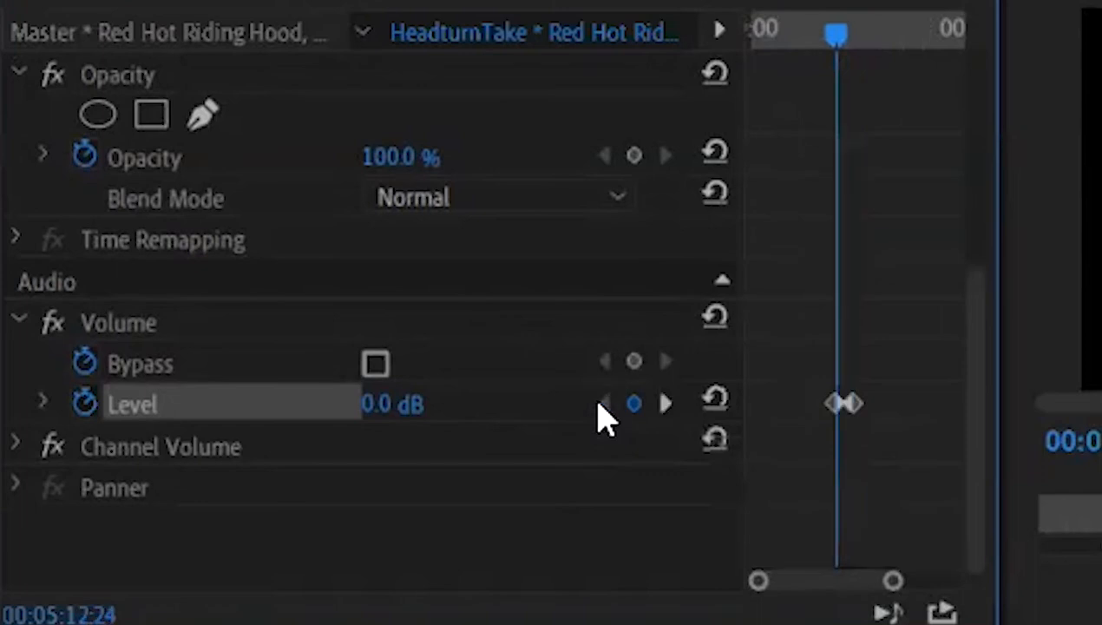
pyautogui.click(664, 404)
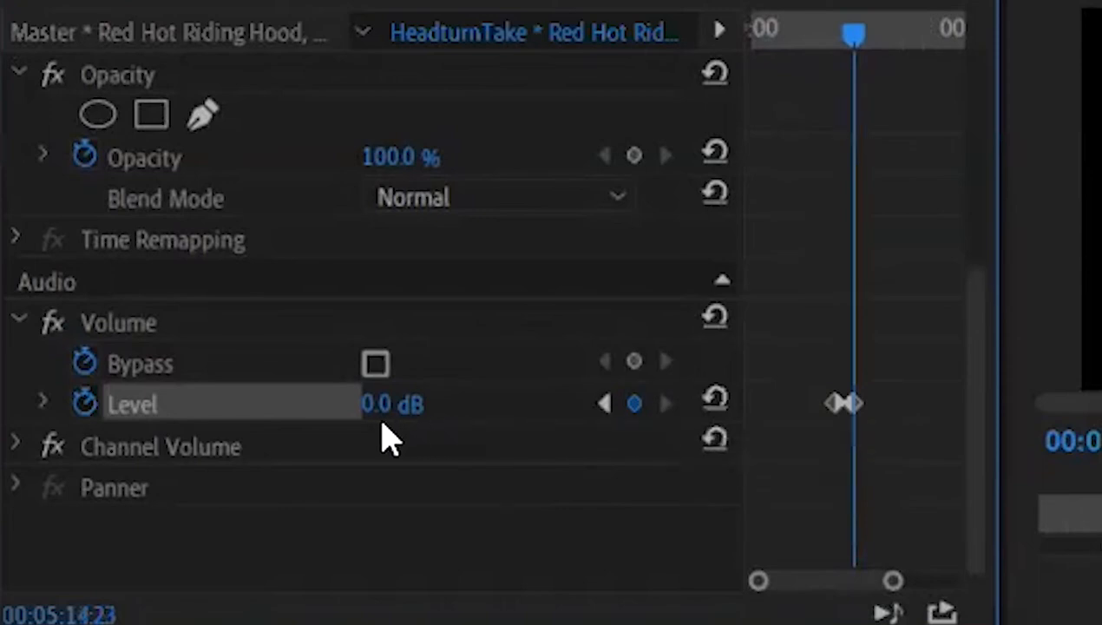
# Lower the Level of the second volume keyframe, at 00:05:14:23, to -281.1 dB to fade the audio out.
pyautogui.moveTo(372, 405); pyautogui.dragTo(334, 404)
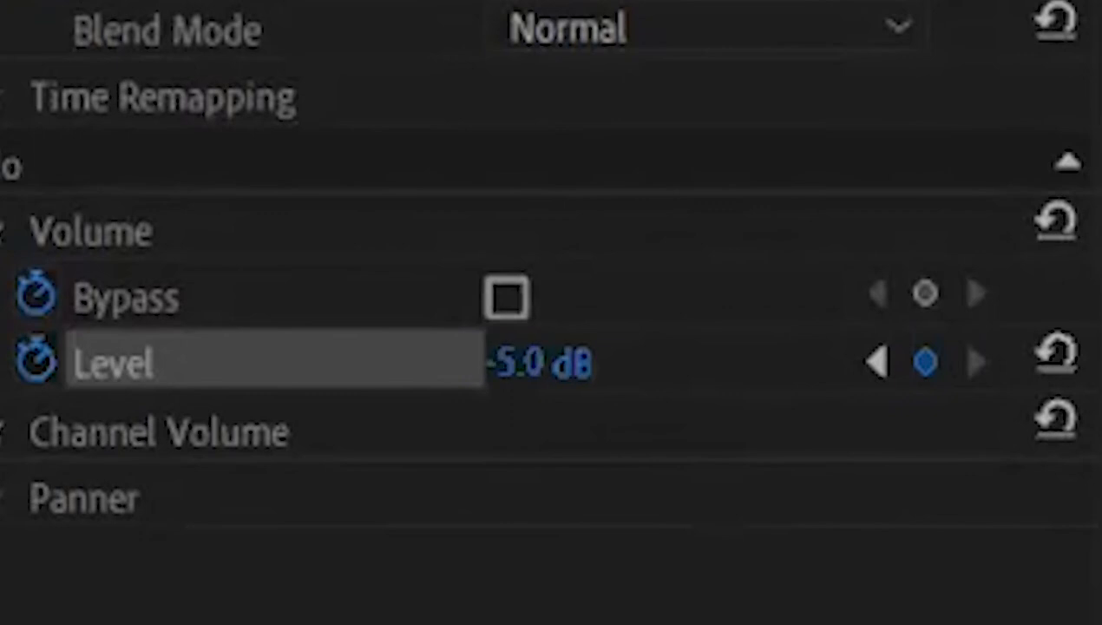
pyautogui.moveTo(539, 363); pyautogui.dragTo(496, 362)
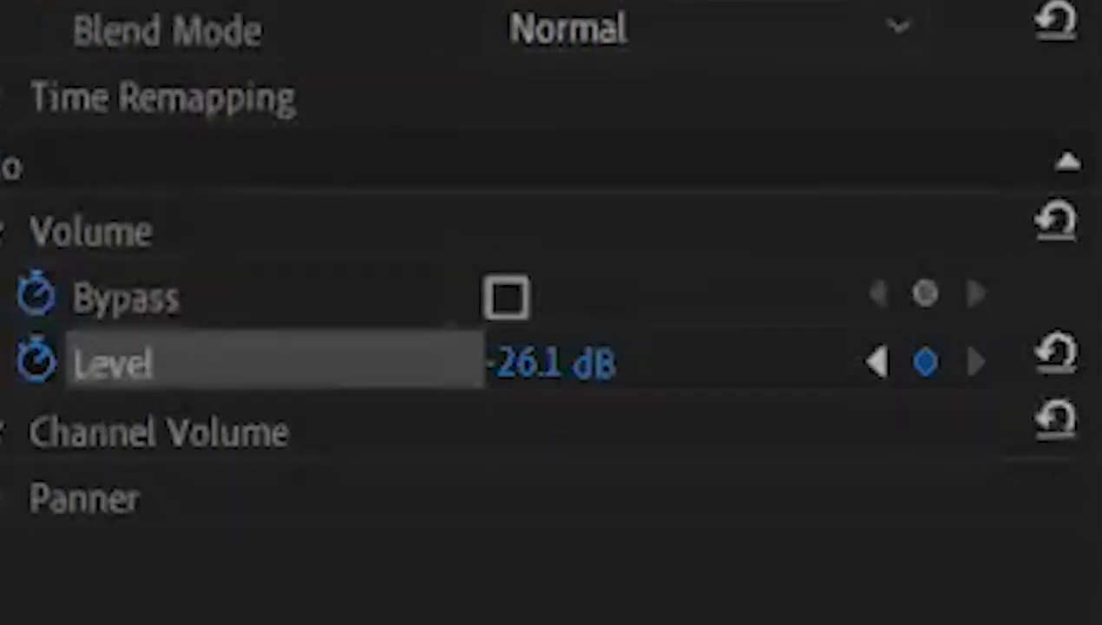
pyautogui.moveTo(590, 363)
pyautogui.mouseDown()
pyautogui.moveTo(542, 363)
pyautogui.moveTo(577, 364)
pyautogui.mouseUp()
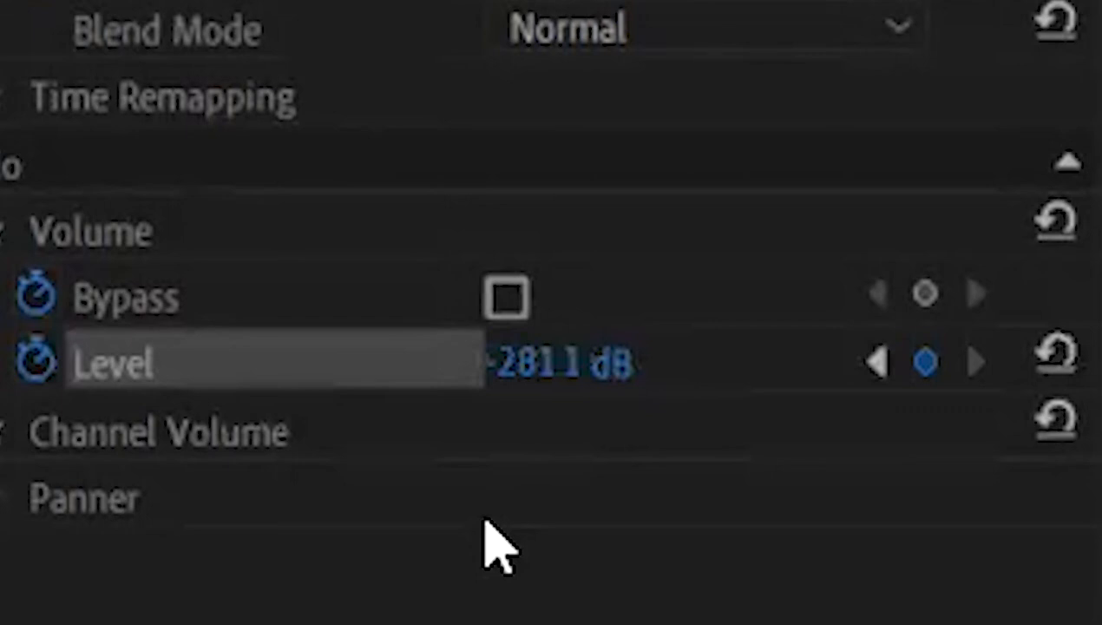
pyautogui.press('Delete')
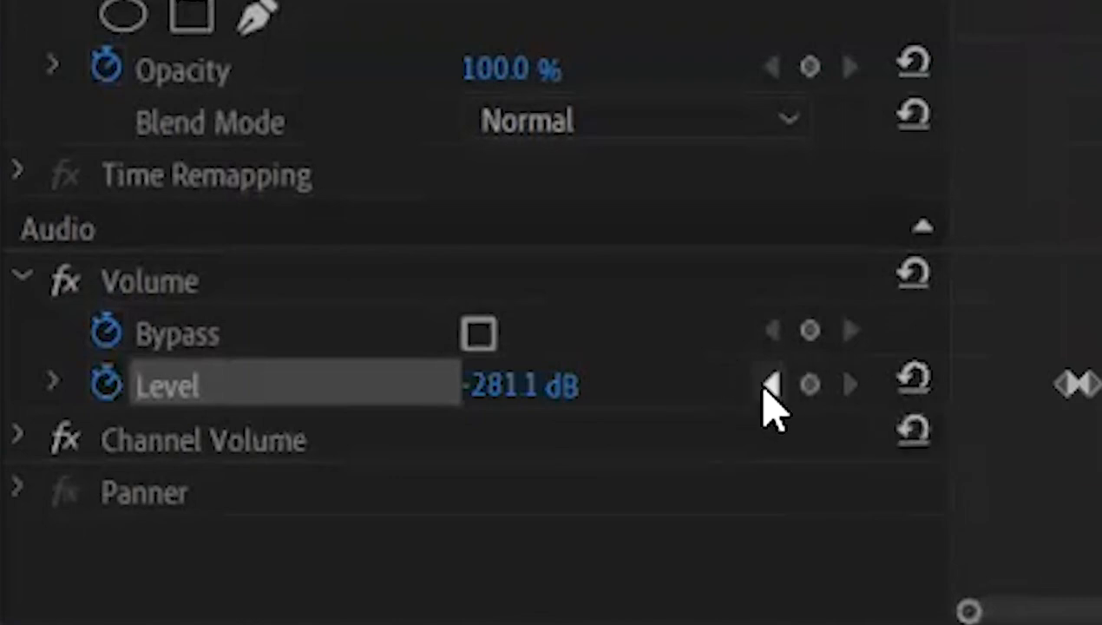
# Return to the first volume keyframe, at 00:05:12:24, and set its Level to -281.1 dB.
pyautogui.click(765, 389)
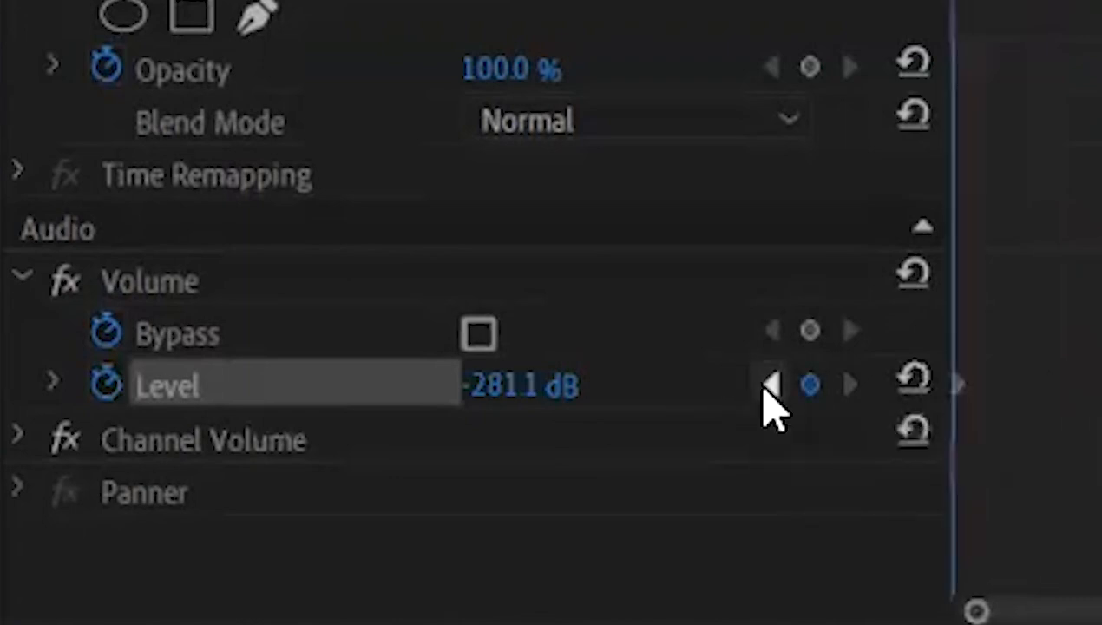
pyautogui.click(766, 389)
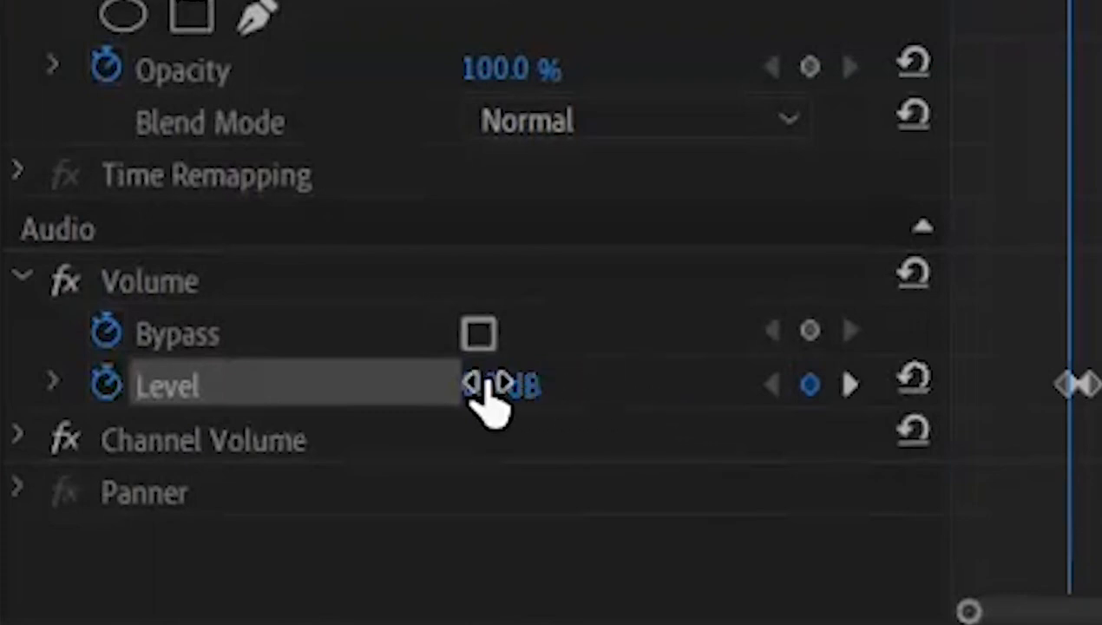
pyautogui.moveTo(488, 395); pyautogui.dragTo(330, 395)
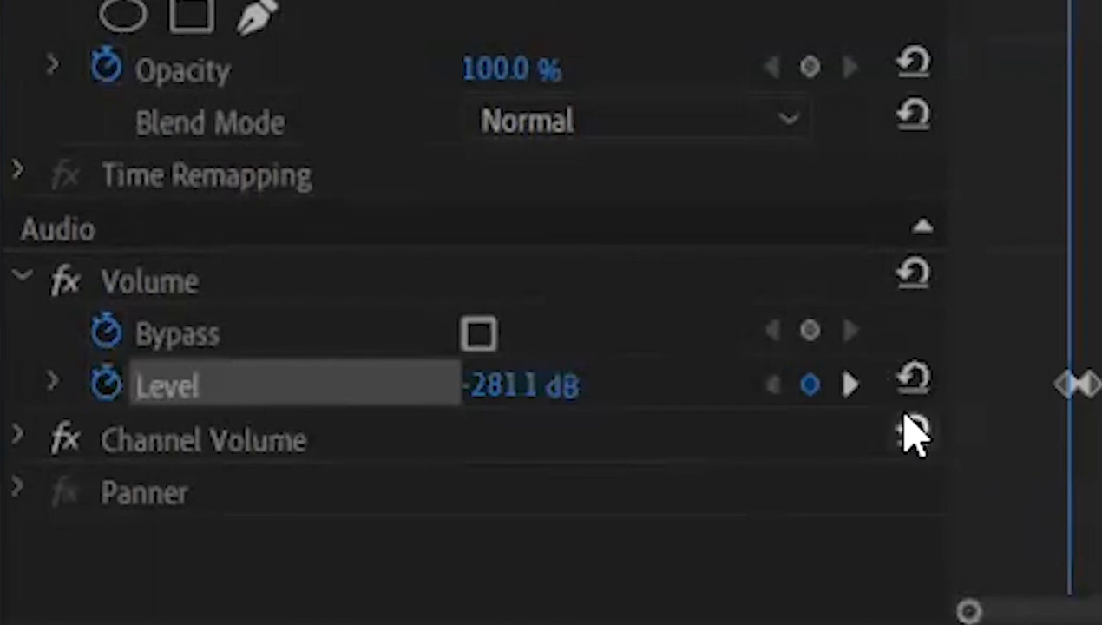
# Set the second volume keyframe's Level to 0.0 dB and play the audio fade-in from before the first keyframe.
pyautogui.click(846, 387)
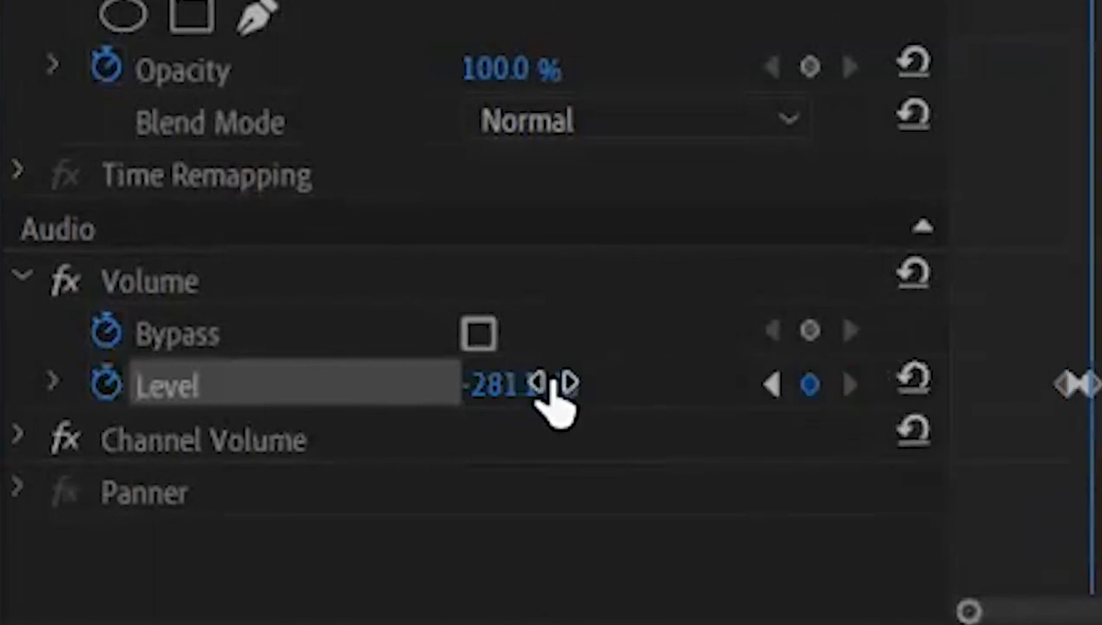
pyautogui.click(508, 388)
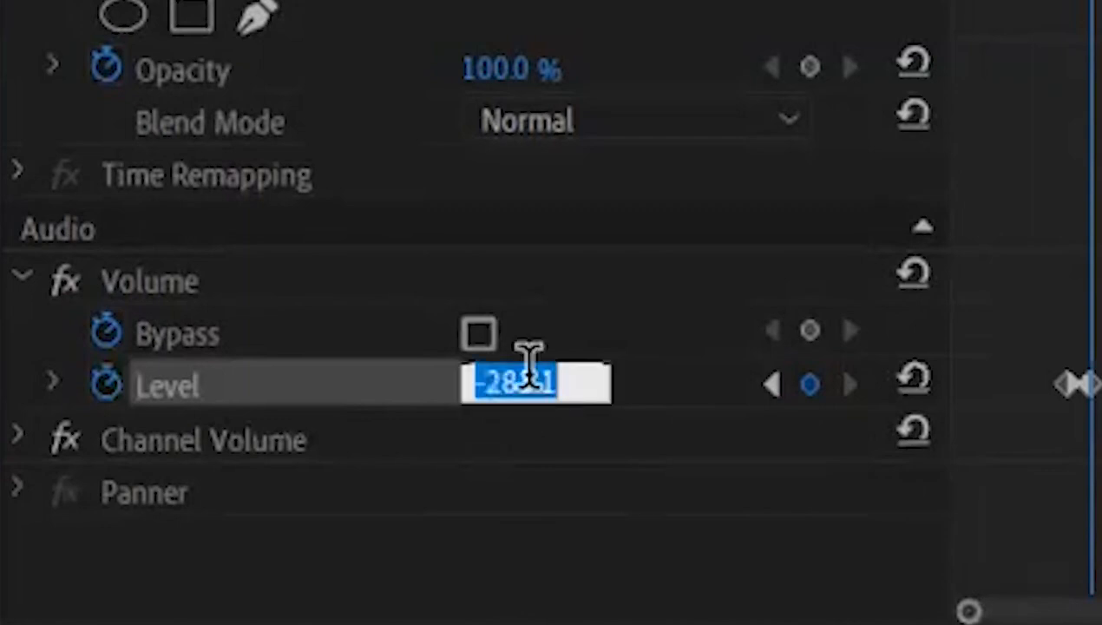
pyautogui.write('0')
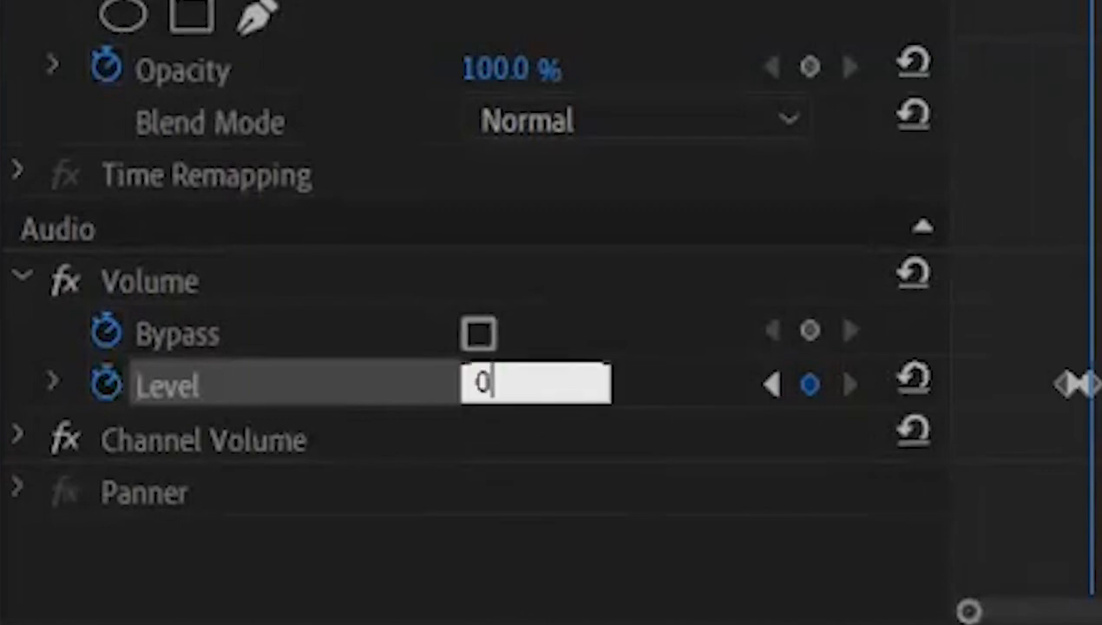
pyautogui.write('.0')
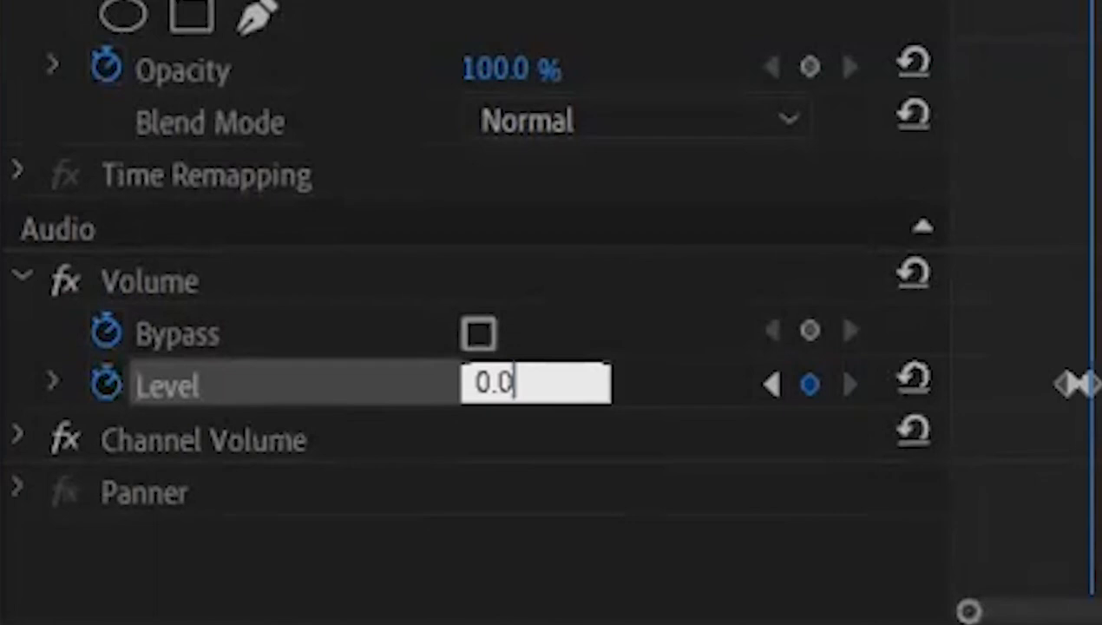
pyautogui.press('Return')
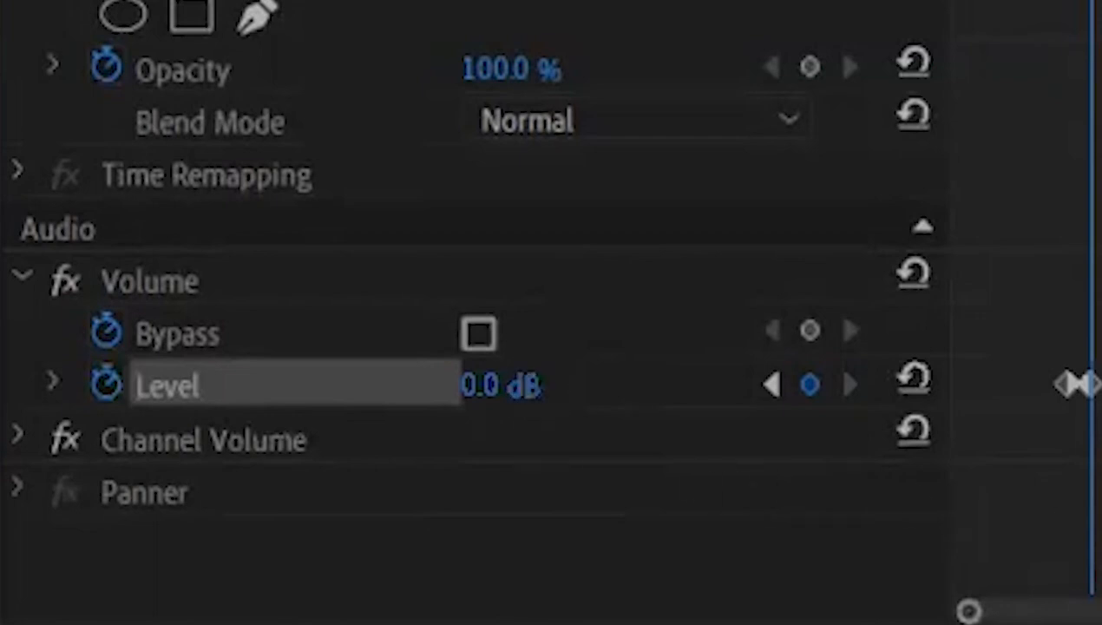
pyautogui.click(1006, 5)
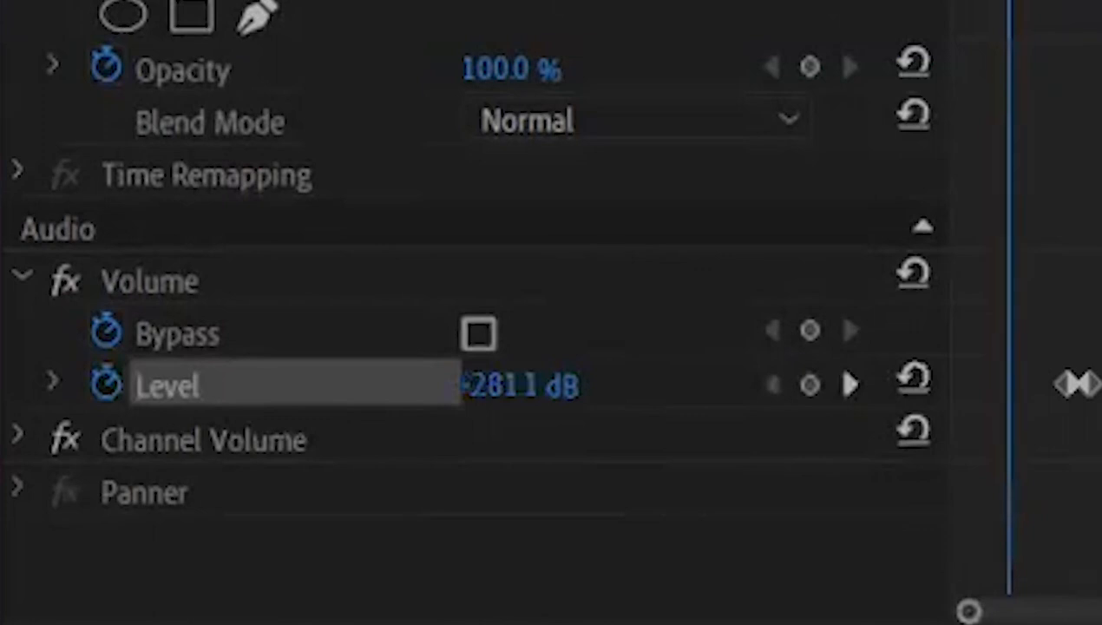
pyautogui.press('space')
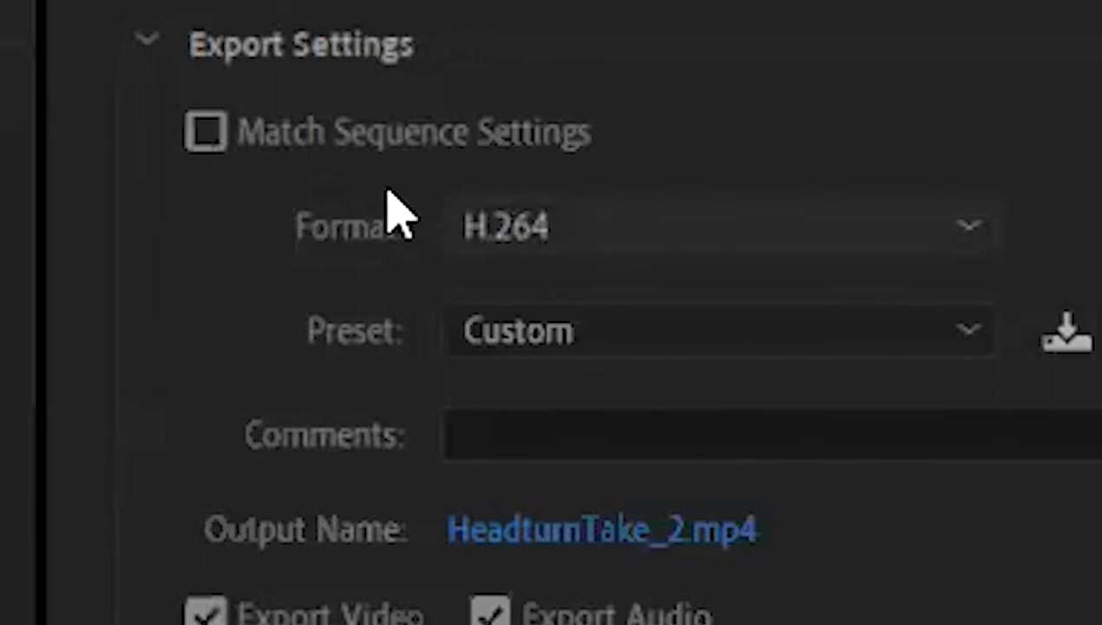
# Export the sequence in H.264 format with the Custom preset and the output name HeadturnTake_2.mp4.
pyautogui.click(388, 194)
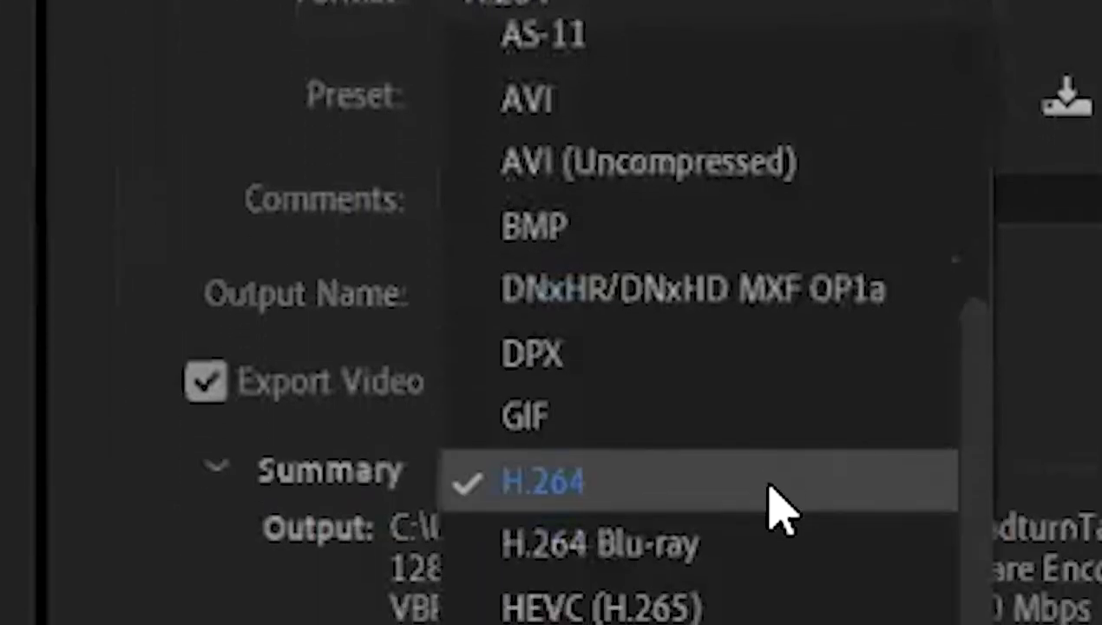
pyautogui.click(779, 508)
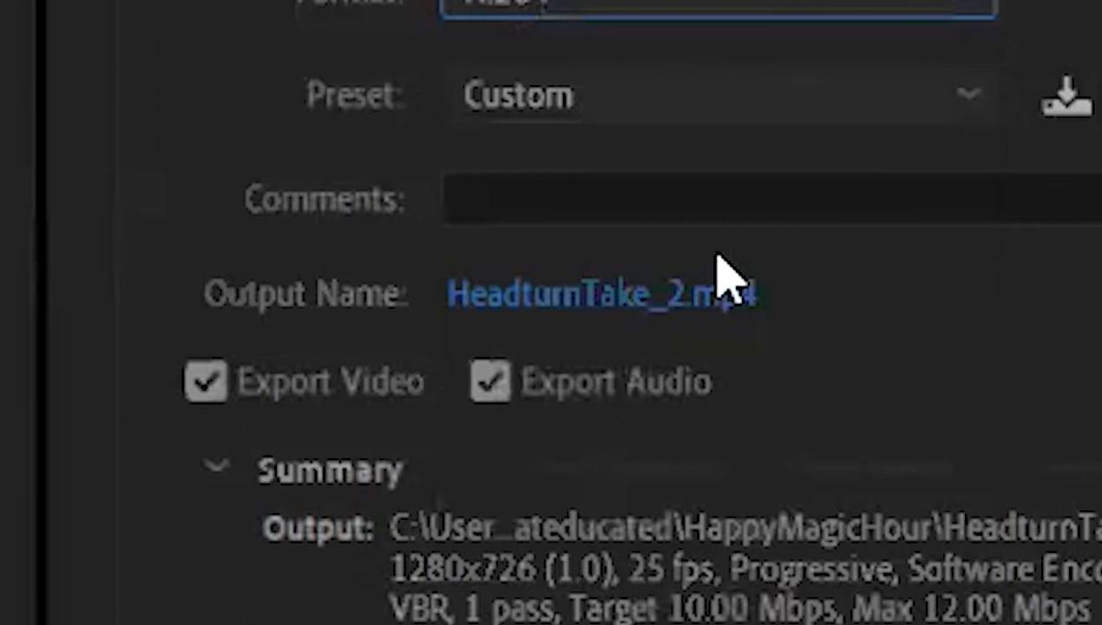
pyautogui.click(967, 93)
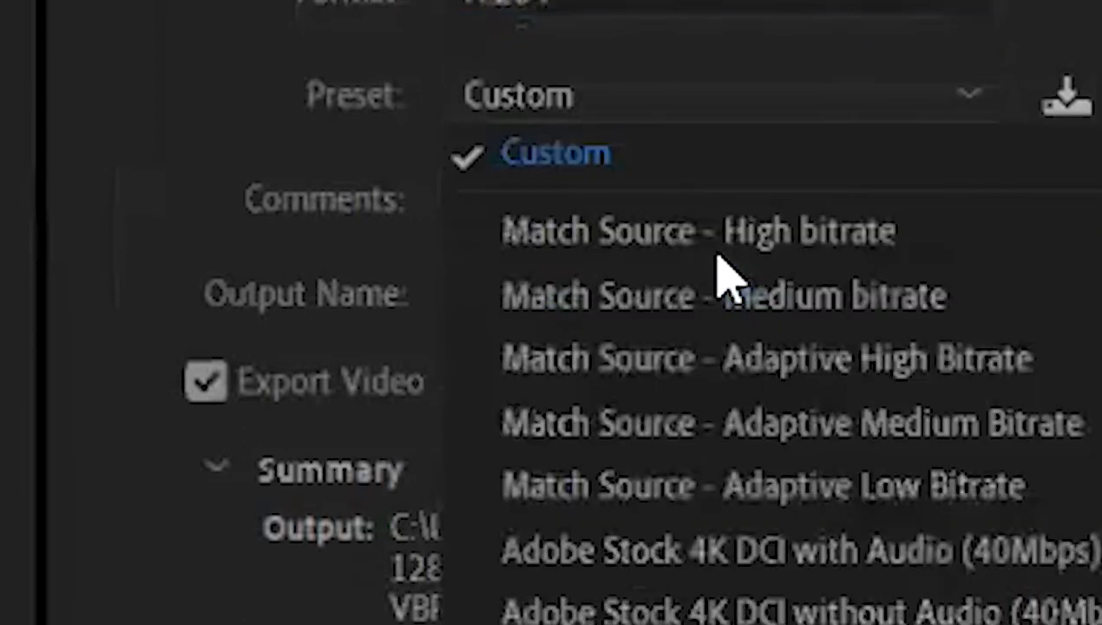
pyautogui.press('Escape')
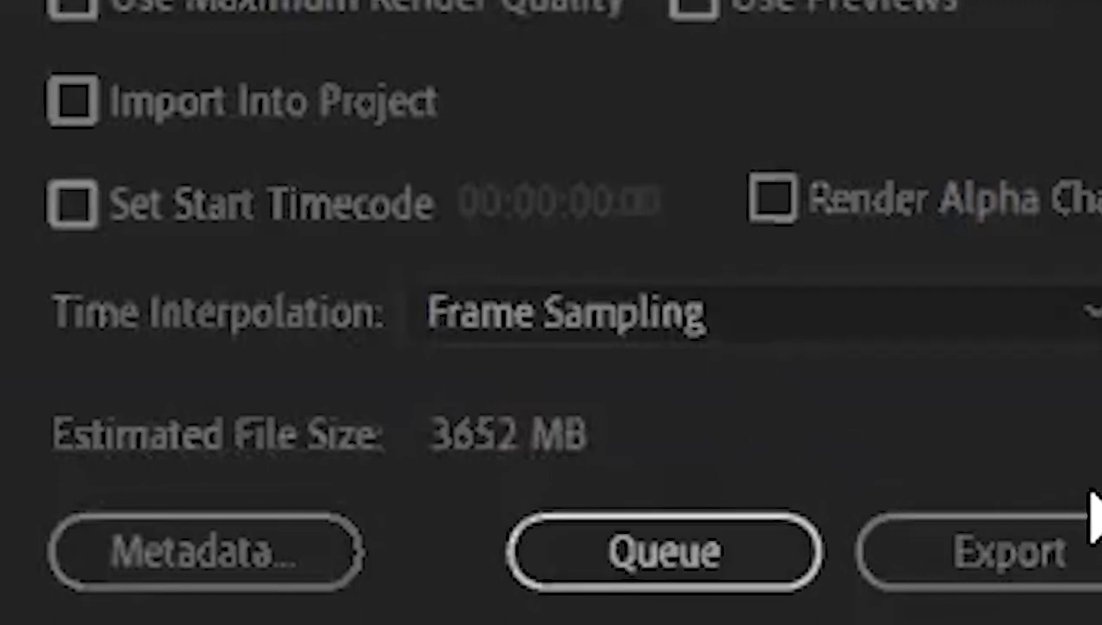
pyautogui.click(1080, 559)
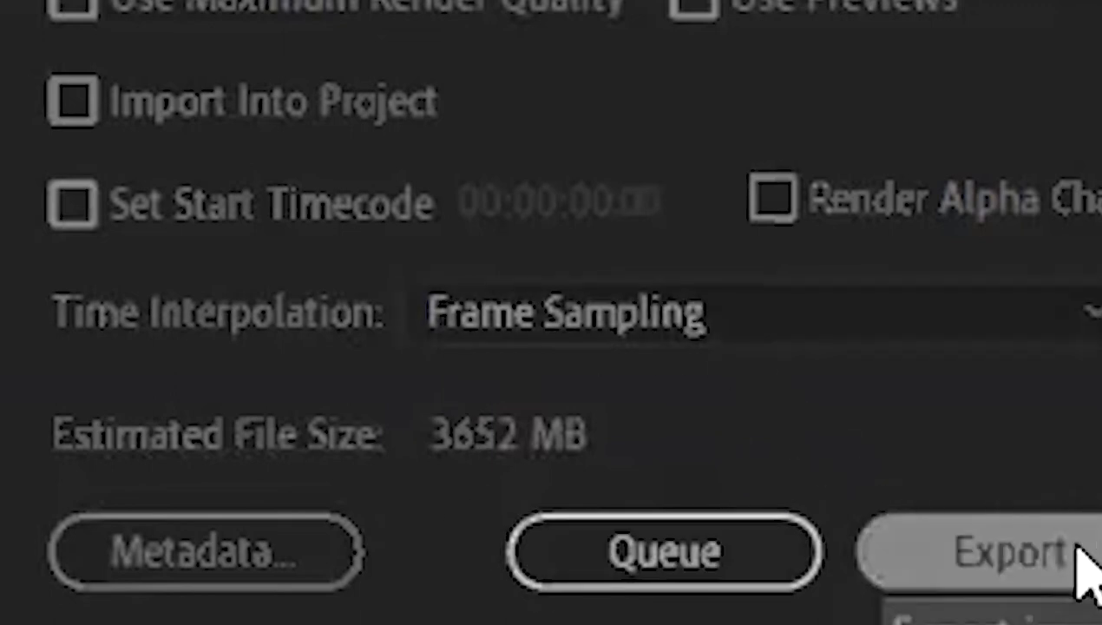